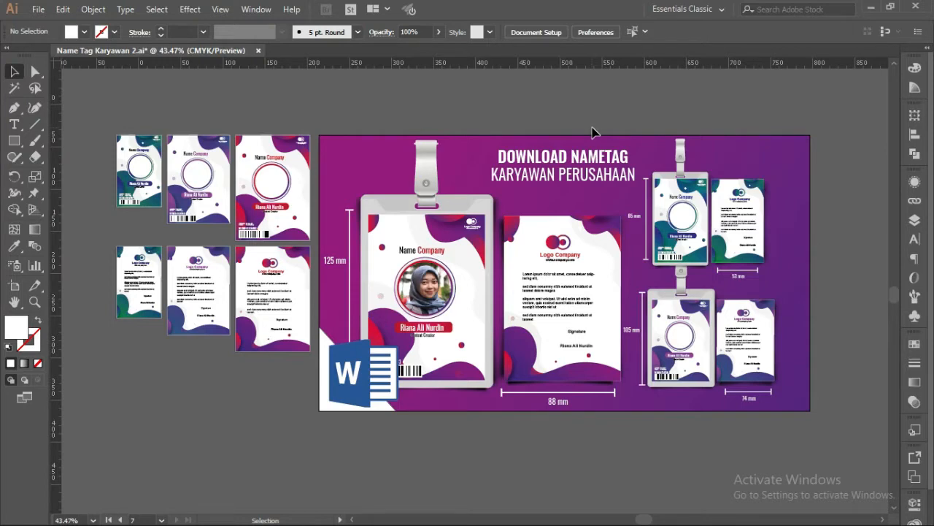
Switch to the Notepad outline and highlight the first topic, ".Ai Support Photoshop".
{"action": "key", "text": "alt+Tab"}
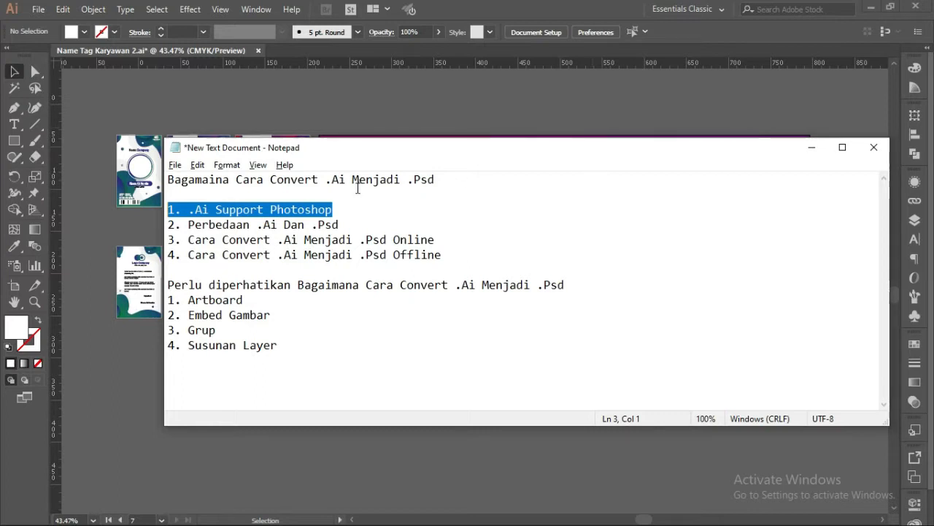
{"action": "left_click", "coordinate": [358, 192]}
{"action": "left_click_drag", "start_coordinate": [406, 151], "coordinate": [428, 162]}
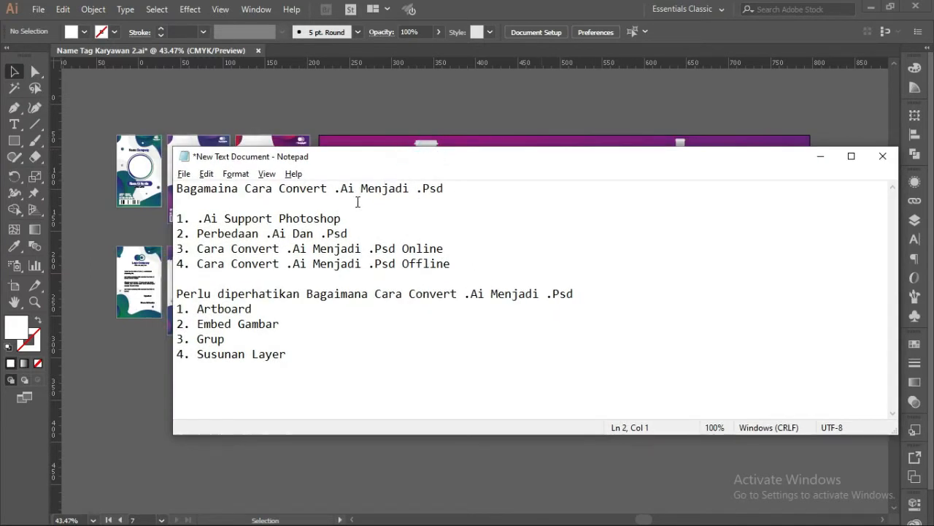
{"action": "left_click_drag", "start_coordinate": [356, 219], "coordinate": [177, 219]}
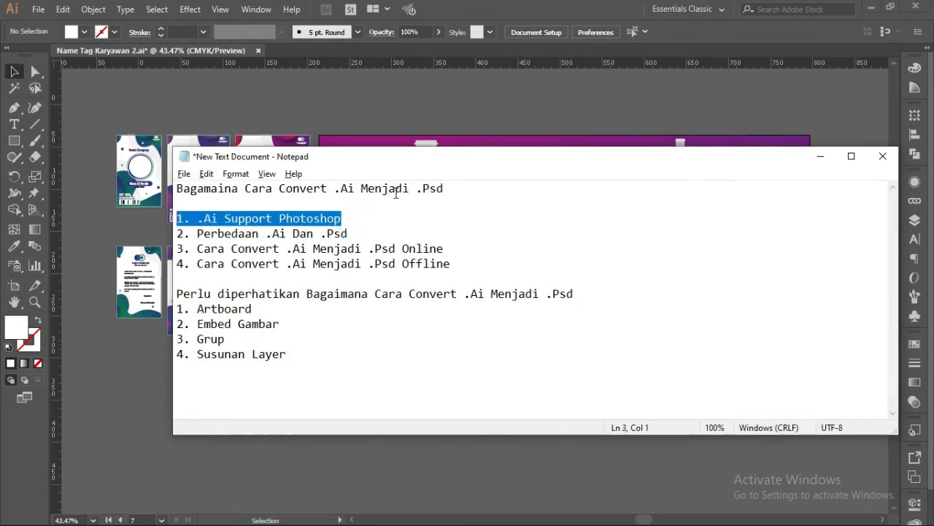
{"action": "left_click_drag", "start_coordinate": [380, 162], "coordinate": [365, 167]}
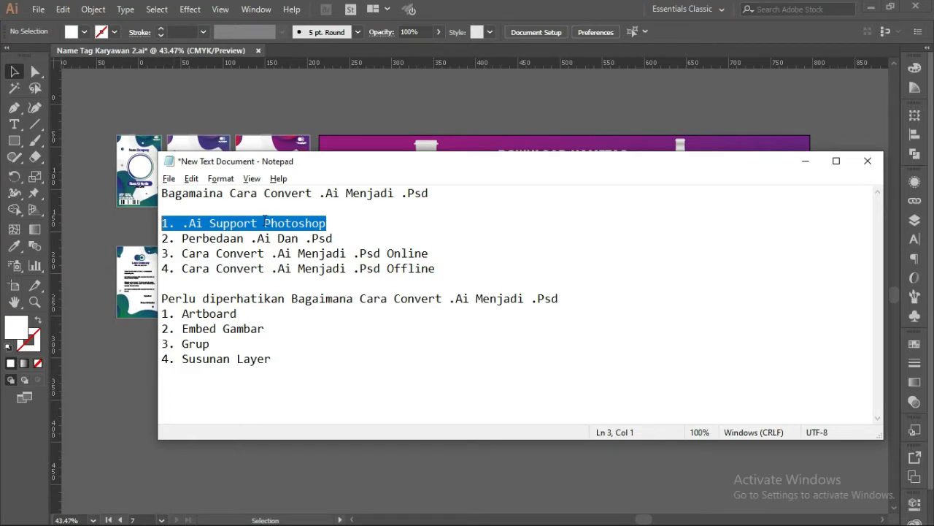
{"action": "left_click", "coordinate": [268, 223]}
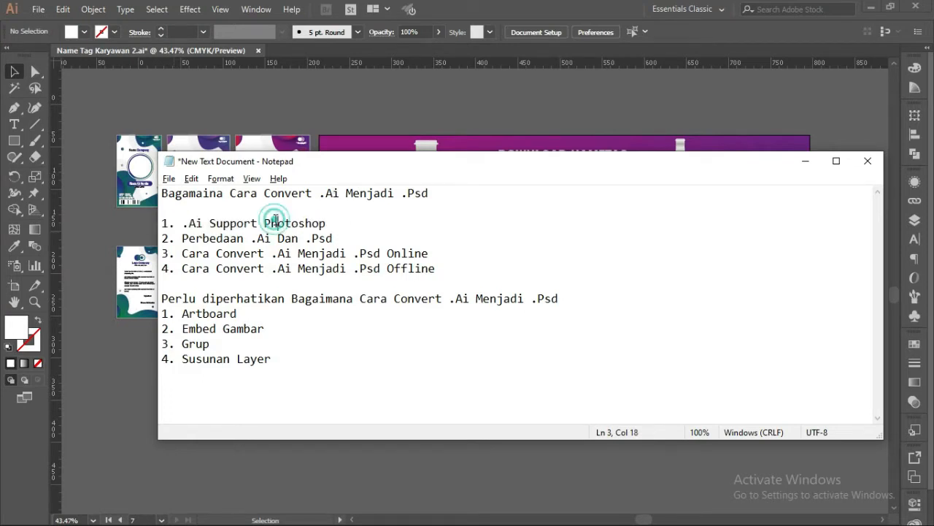
{"action": "left_click_drag", "start_coordinate": [342, 222], "coordinate": [160, 222]}
{"action": "left_click_drag", "start_coordinate": [403, 161], "coordinate": [400, 143]}
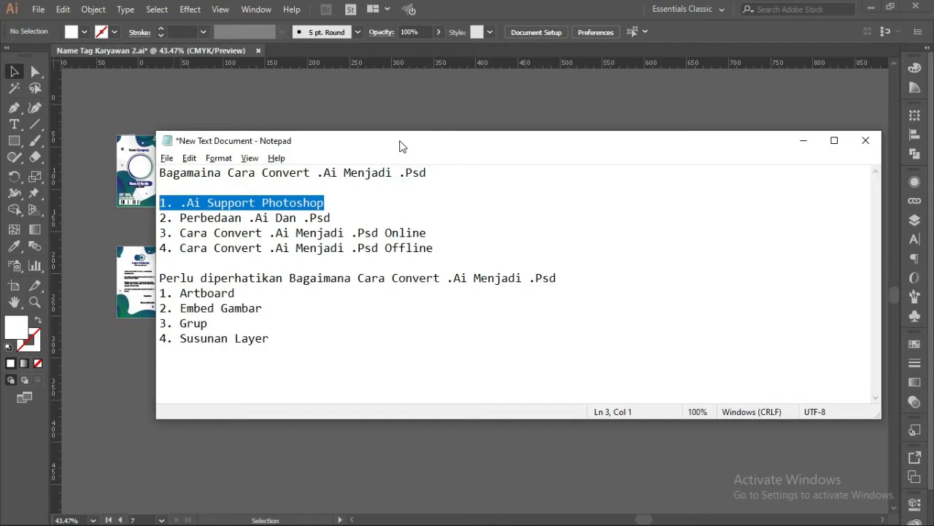
{"action": "left_click_drag", "start_coordinate": [400, 145], "coordinate": [387, 158]}
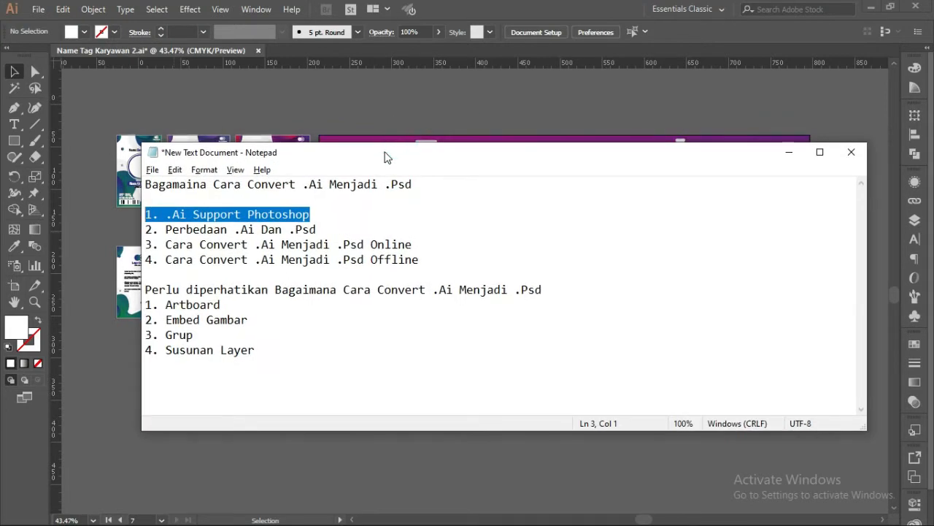
{"action": "left_click_drag", "start_coordinate": [375, 153], "coordinate": [385, 156]}
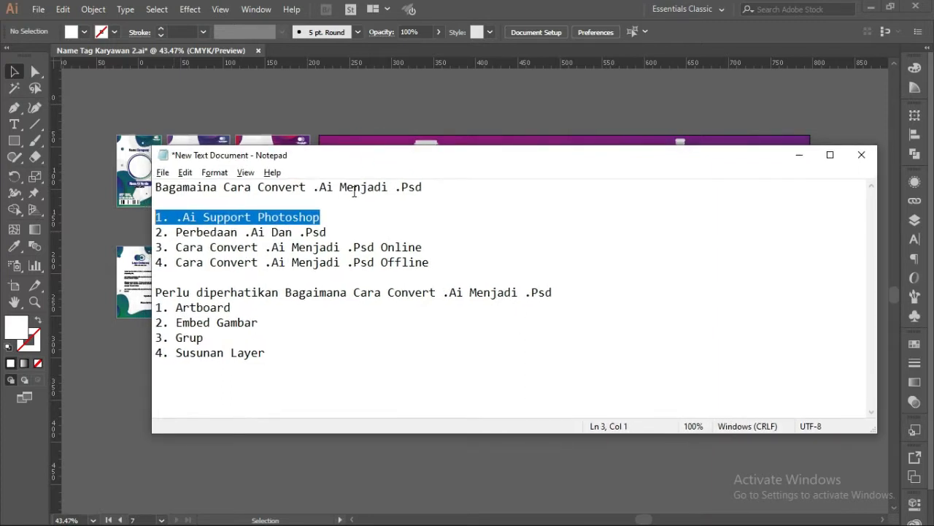
Switch to File Explorer and open the Pictures folder.
{"action": "key", "text": "alt+Tab"}
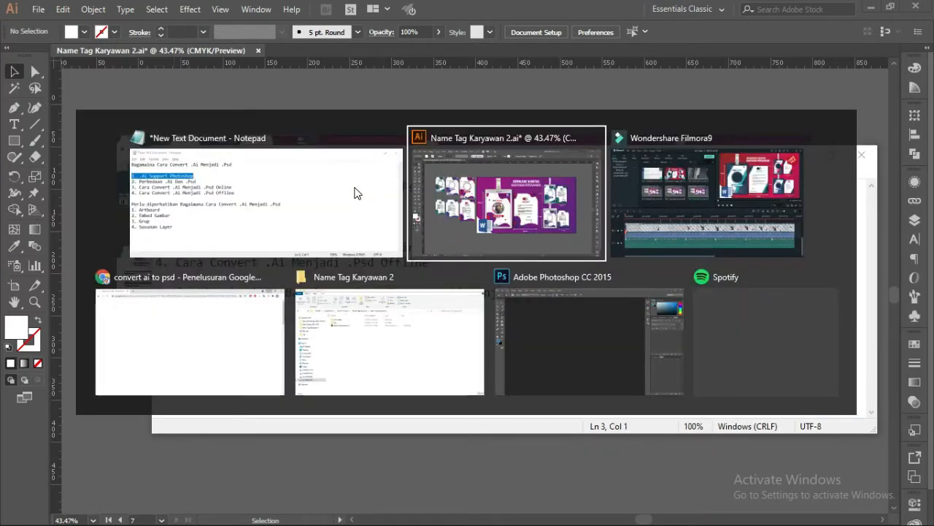
{"action": "key", "text": "alt+Tab"}
{"action": "key", "text": "alt+Tab"}
{"action": "key", "text": "alt+Tab"}
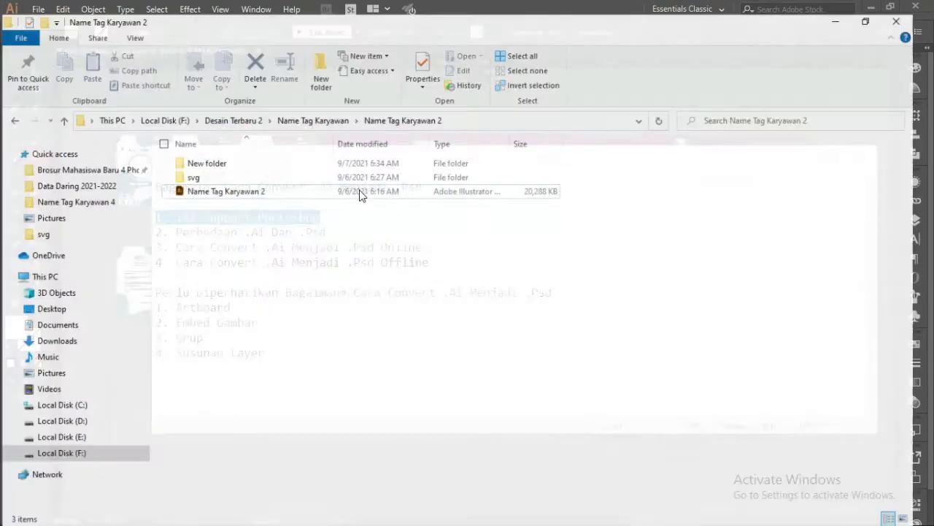
{"action": "left_click", "coordinate": [246, 184]}
{"action": "left_click", "coordinate": [66, 317]}
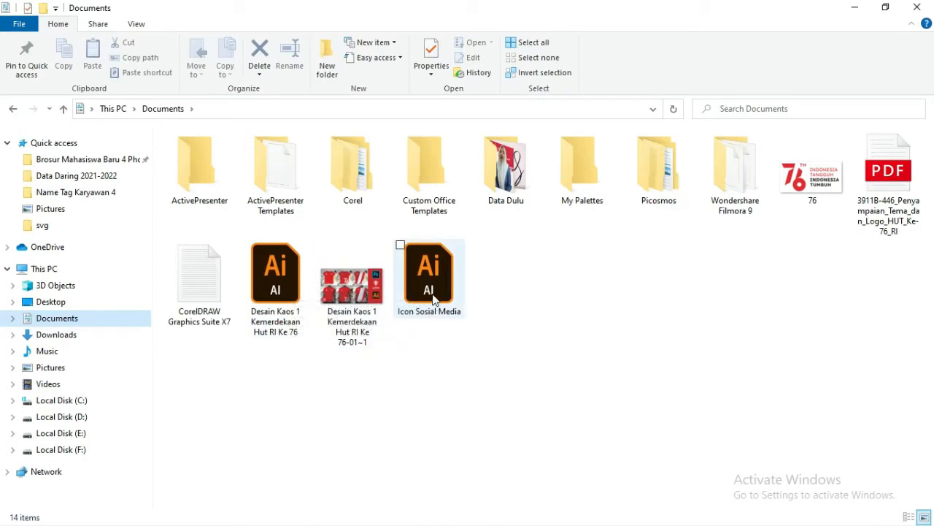
{"action": "left_click", "coordinate": [62, 368]}
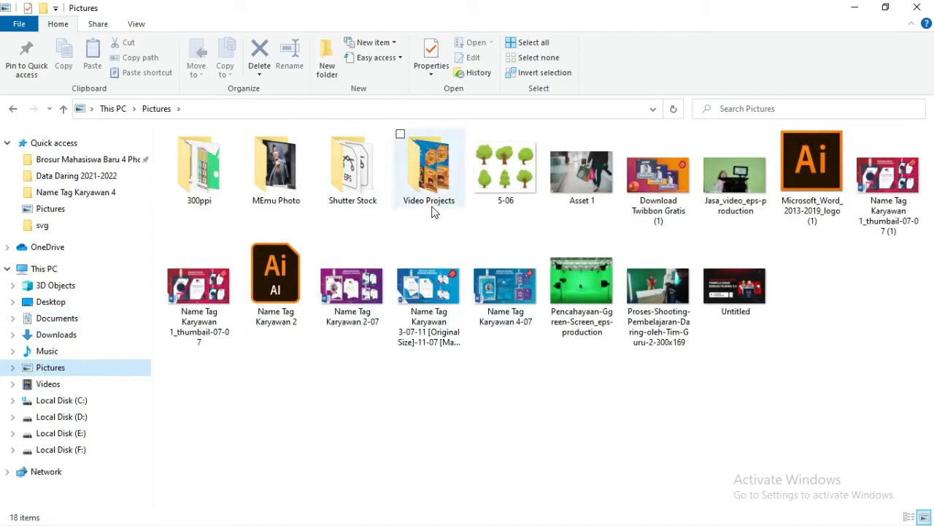
Move everything in Pictures except the Name Tag Karyawan 2 Illustrator file into the MEmu Photo folder.
{"action": "key", "text": "ctrl+a"}
{"action": "left_click", "coordinate": [286, 276], "text": "ctrl"}
{"action": "left_click", "coordinate": [281, 171], "text": "ctrl"}
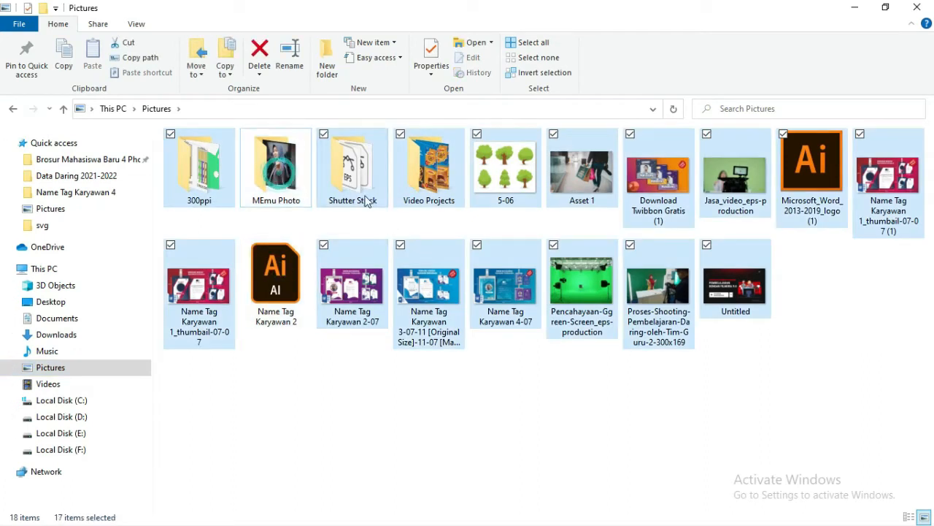
{"action": "left_click_drag", "start_coordinate": [361, 195], "coordinate": [287, 169]}
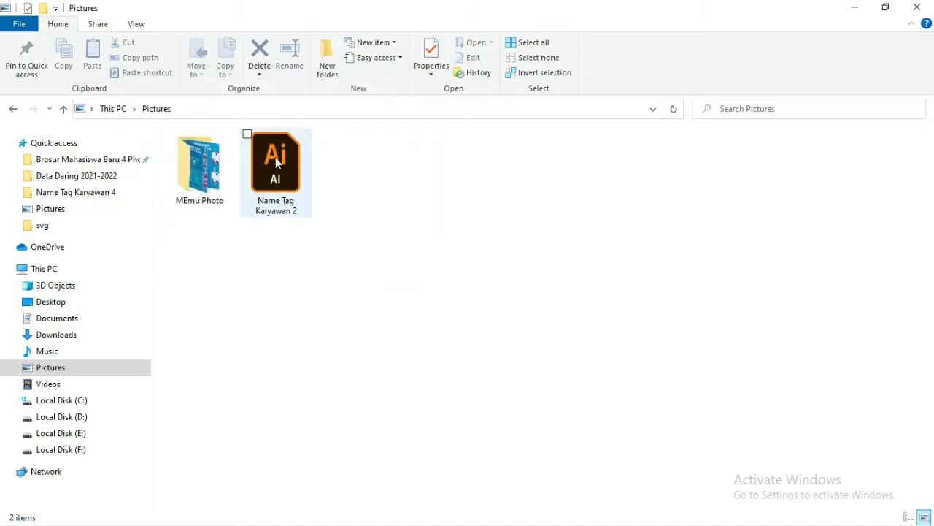
Select the Name Tag Karyawan 2 file, view its design in Illustrator, and check which programs File Explorer offers to open it with.
{"action": "left_click", "coordinate": [276, 157]}
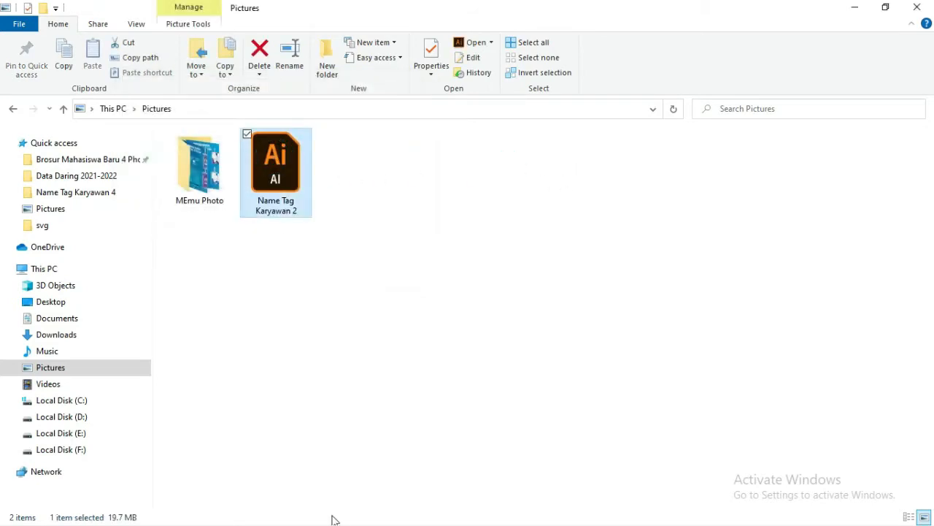
{"action": "key", "text": "alt+Tab"}
{"action": "key", "text": "Tab"}
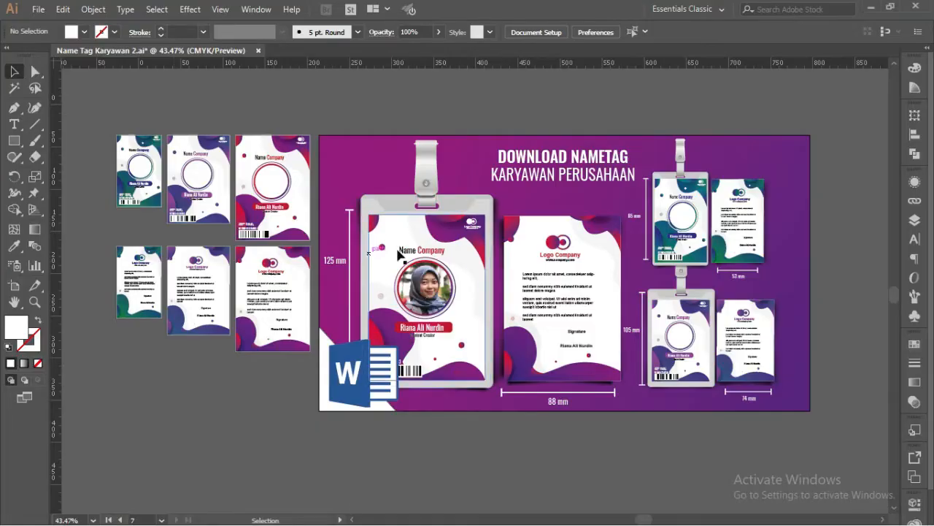
{"action": "key", "text": "alt+Tab"}
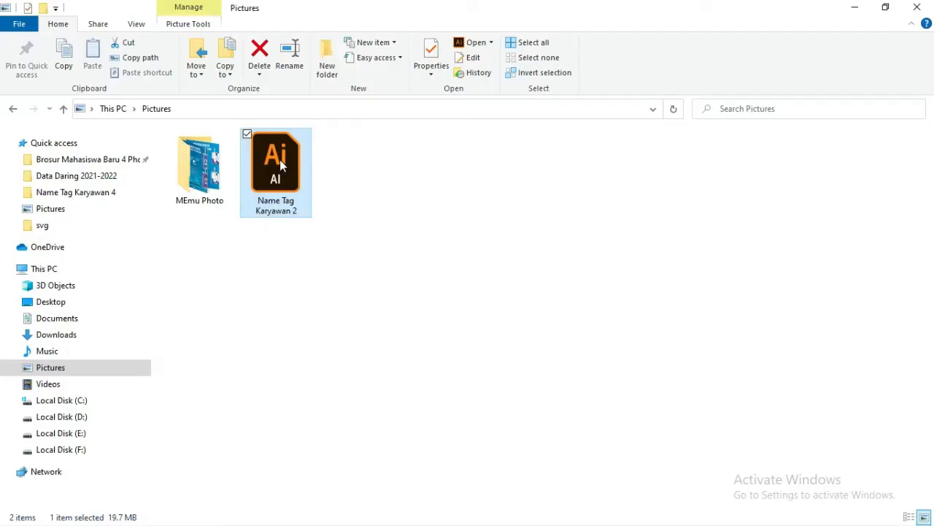
{"action": "right_click", "coordinate": [280, 159]}
{"action": "mouse_move", "coordinate": [489, 261]}
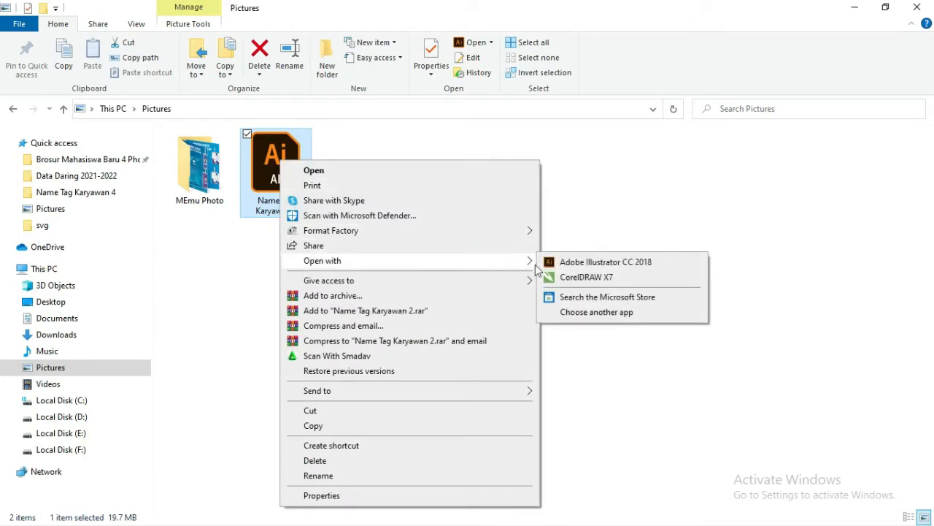
{"action": "left_click", "coordinate": [606, 225]}
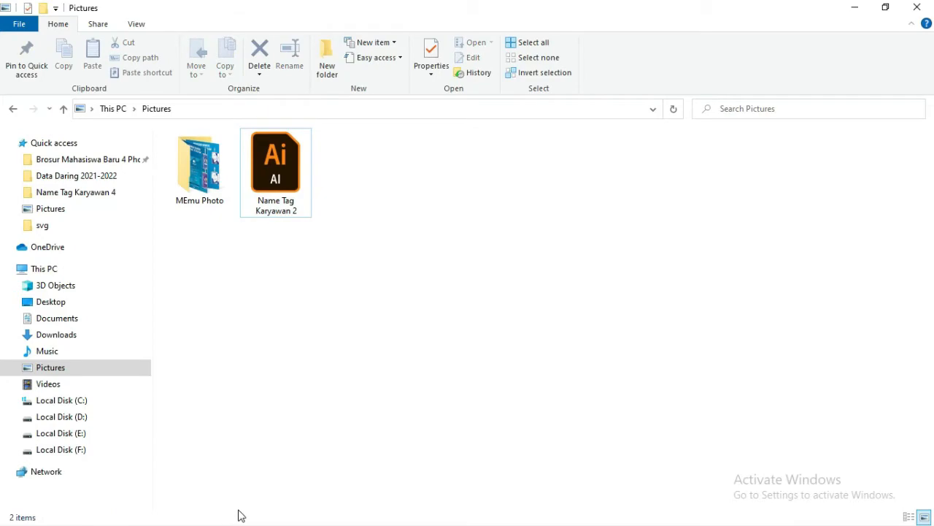
Switch to Photoshop and browse to the Pictures folder for a file to open.
{"action": "key", "text": "alt+Tab"}
{"action": "key", "text": "alt+Tab"}
{"action": "key", "text": "alt+Tab"}
{"action": "key", "text": "alt+Tab"}
{"action": "key", "text": "alt+Tab"}
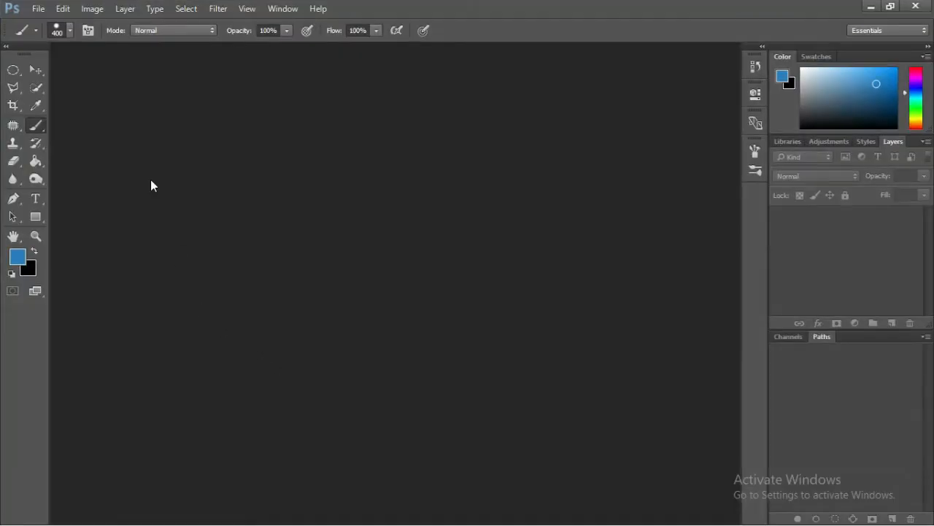
{"action": "left_click", "coordinate": [37, 9]}
{"action": "left_click", "coordinate": [43, 37]}
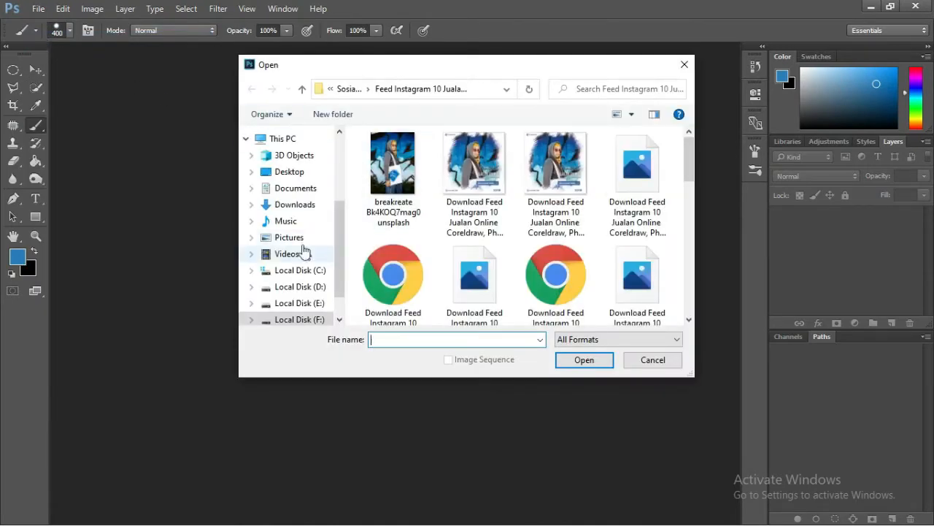
{"action": "left_click", "coordinate": [301, 239]}
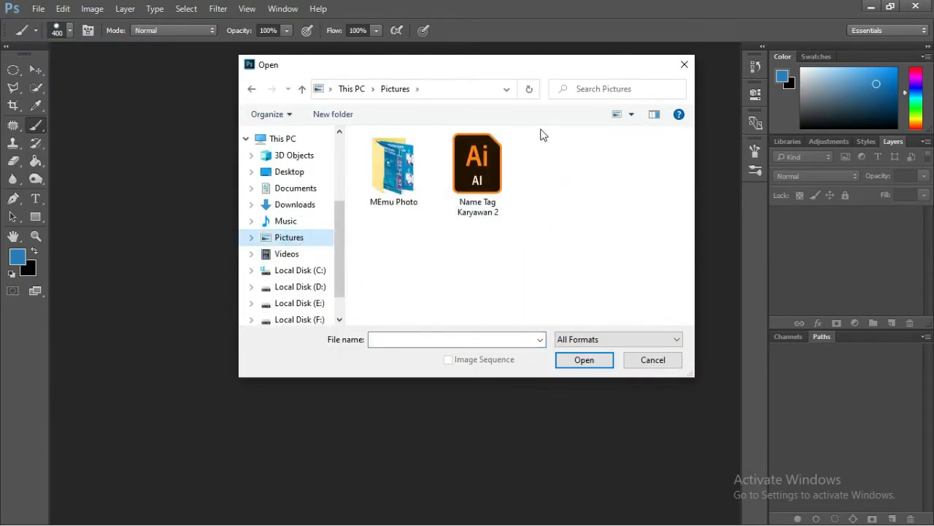
{"action": "left_click_drag", "start_coordinate": [504, 69], "coordinate": [474, 73]}
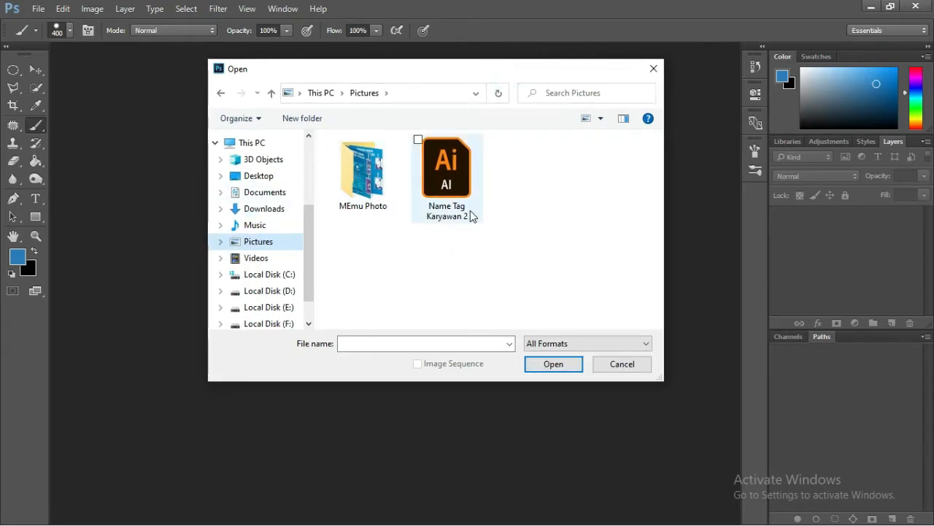
Check the file formats Photoshop can open and select the Name Tag Karyawan 2 file, keeping All Formats.
{"action": "left_click", "coordinate": [555, 342]}
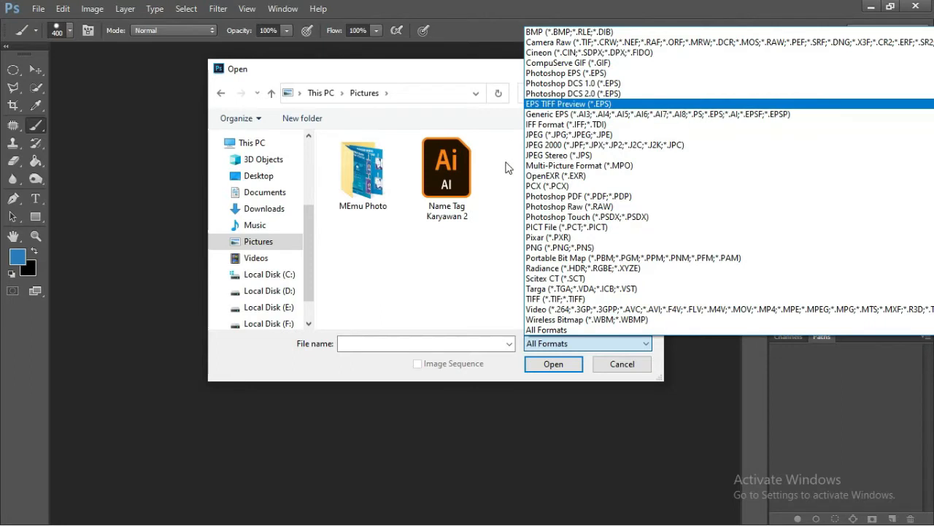
{"action": "left_click", "coordinate": [499, 185]}
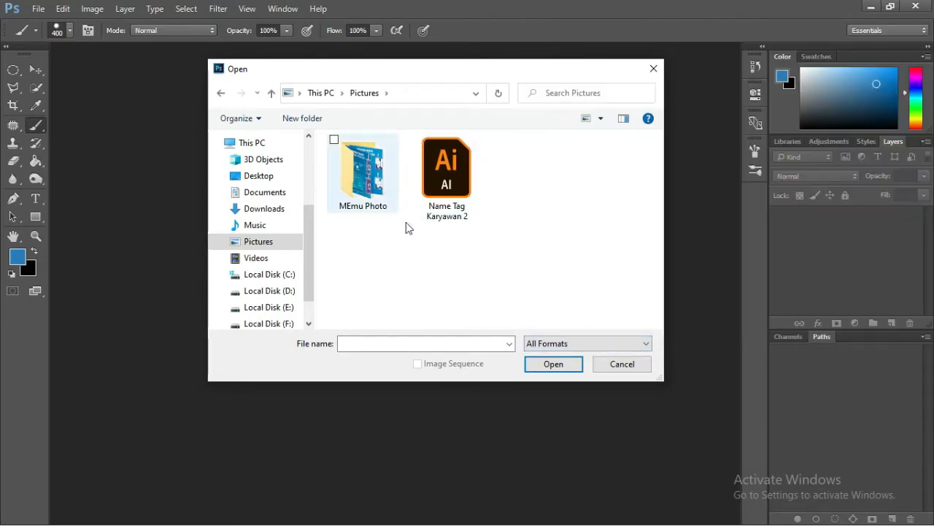
{"action": "left_click", "coordinate": [456, 192]}
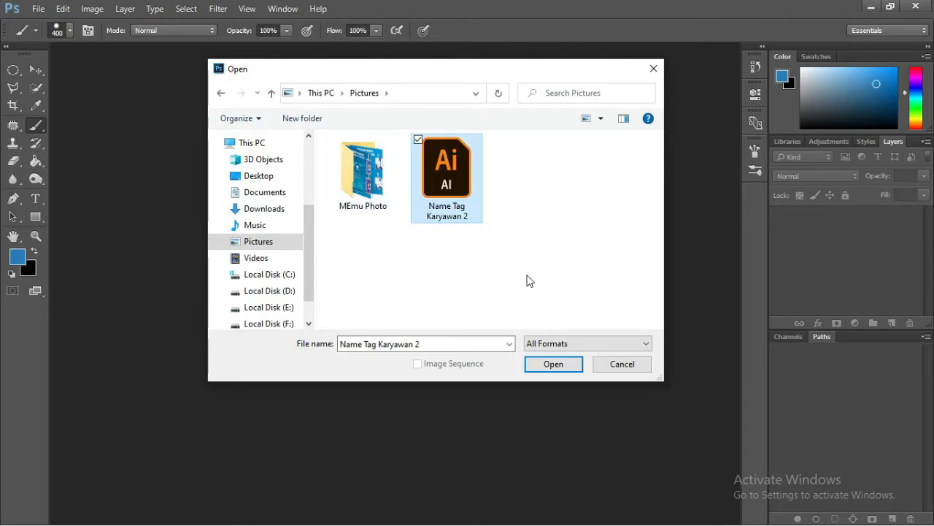
Review the name tag design in Illustrator and its source file in File Explorer, and return to Photoshop.
{"action": "key", "text": "alt+Tab"}
{"action": "key", "text": "alt+Tab"}
{"action": "key", "text": "alt+Tab"}
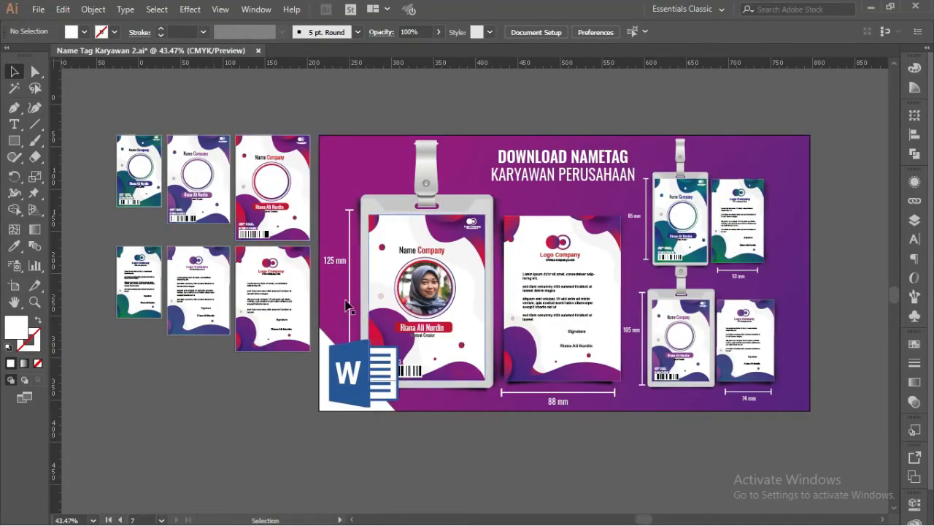
{"action": "key", "text": "alt+Tab"}
{"action": "key", "text": "alt"}
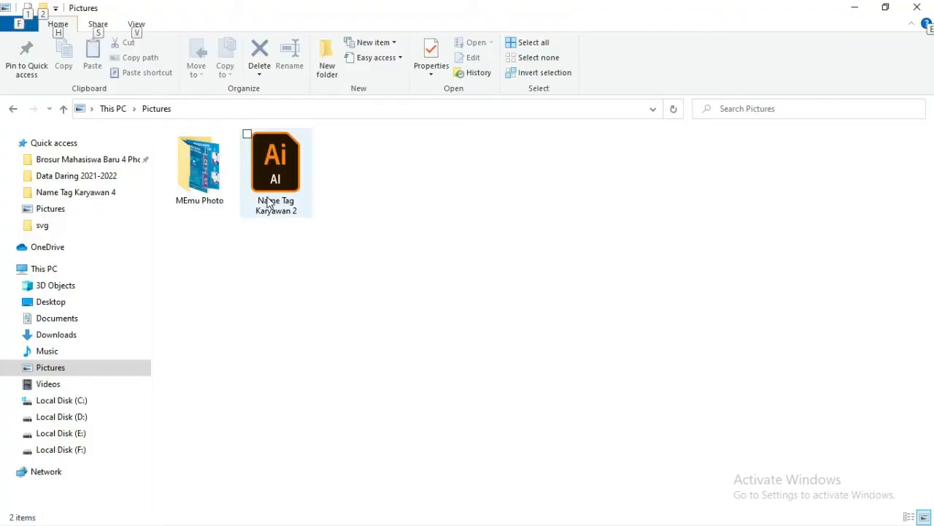
{"action": "left_click", "coordinate": [395, 211]}
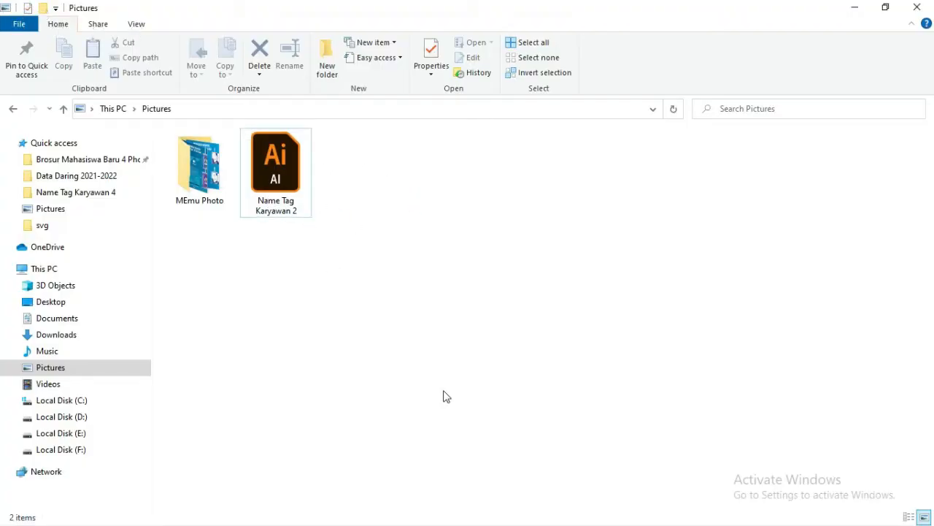
{"action": "key", "text": "alt+Tab"}
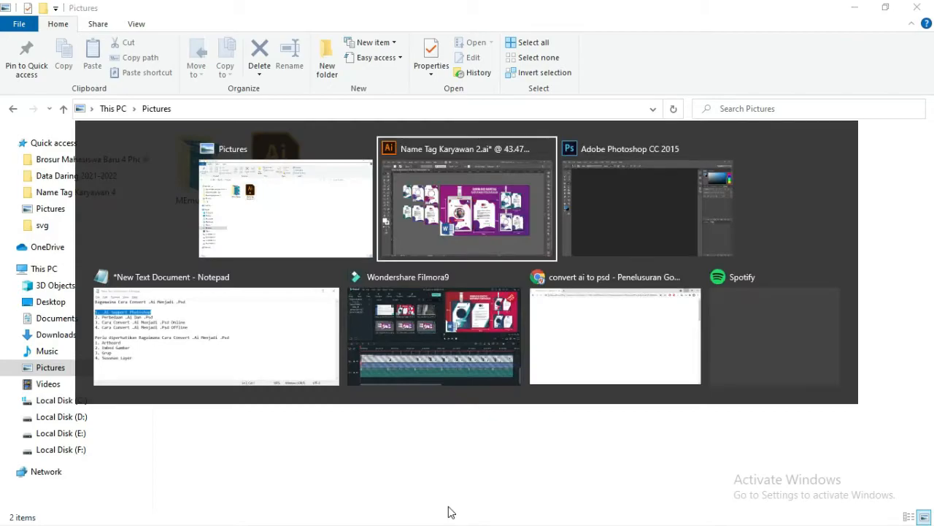
{"action": "key", "text": "alt+Tab"}
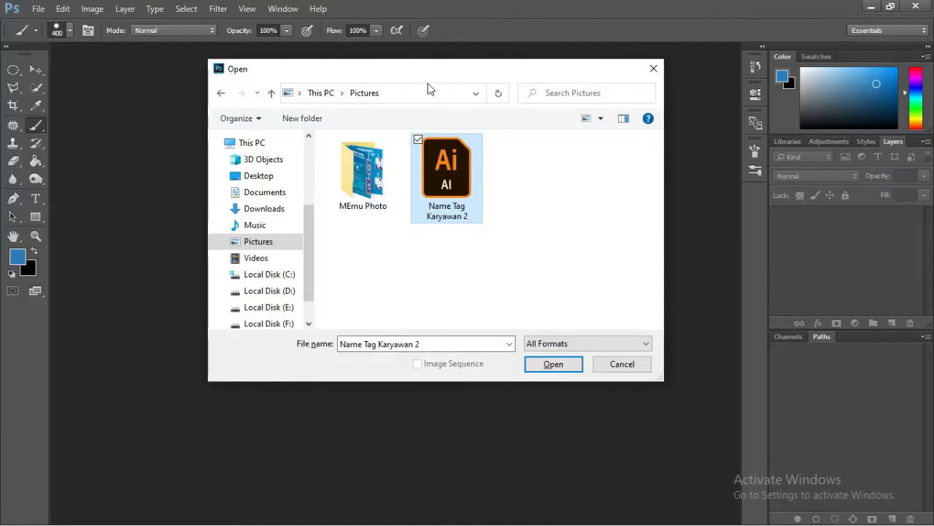
Load the selected Name Tag Karyawan 2 file into Photoshop's Import PDF options.
{"action": "left_click_drag", "start_coordinate": [428, 69], "coordinate": [394, 75]}
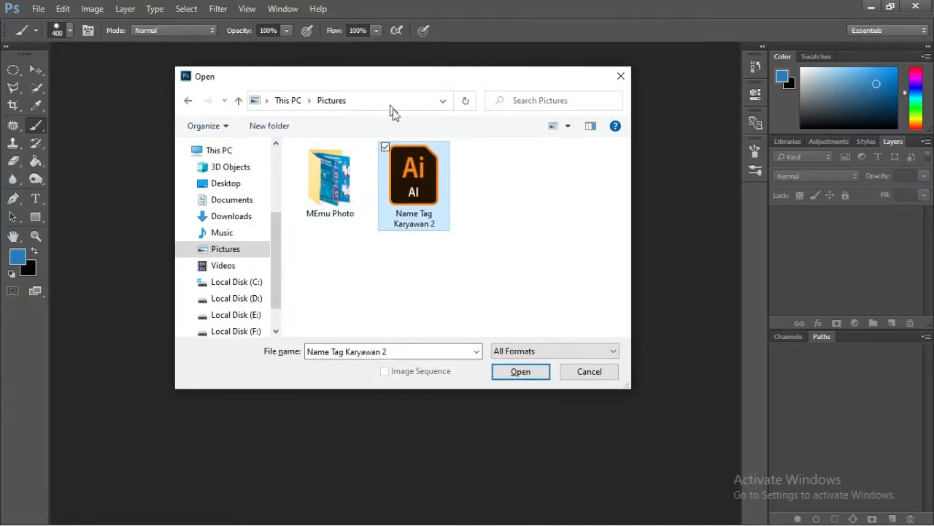
{"action": "left_click_drag", "start_coordinate": [440, 81], "coordinate": [419, 105]}
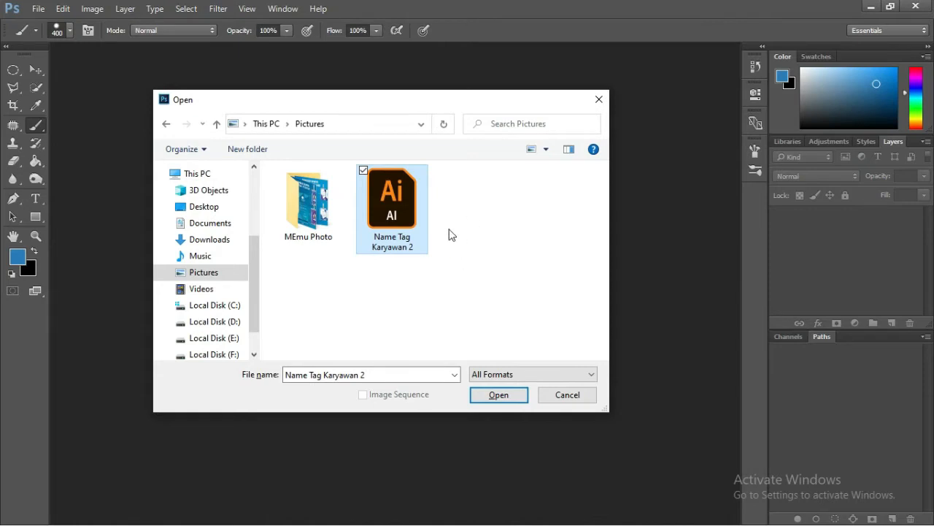
{"action": "left_click", "coordinate": [497, 394]}
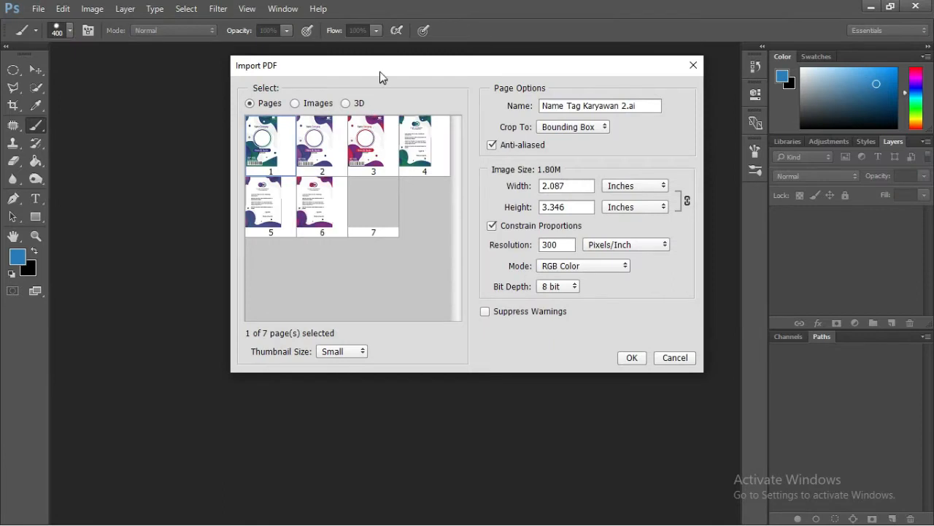
{"action": "left_click_drag", "start_coordinate": [373, 69], "coordinate": [334, 86]}
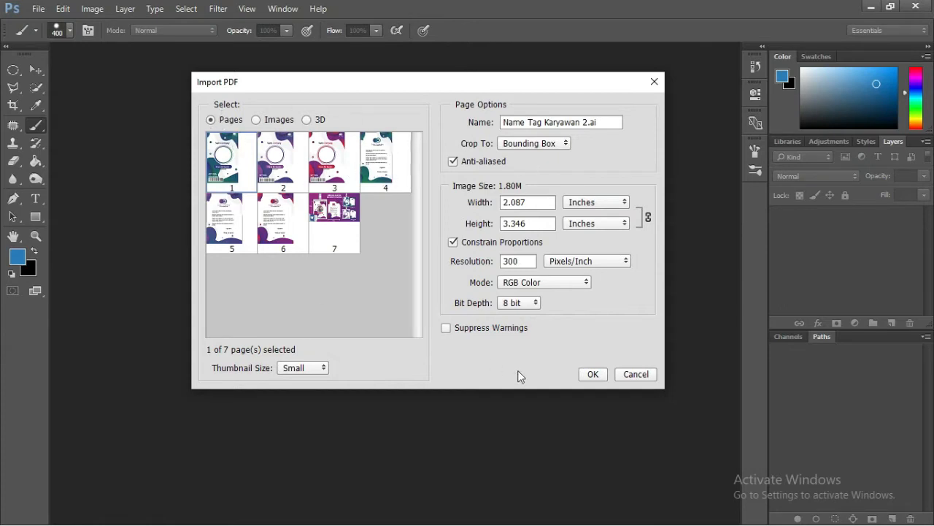
Import page 1 of the name tag file, try moving its layer with the Move tool, and undo the move.
{"action": "left_click", "coordinate": [593, 374]}
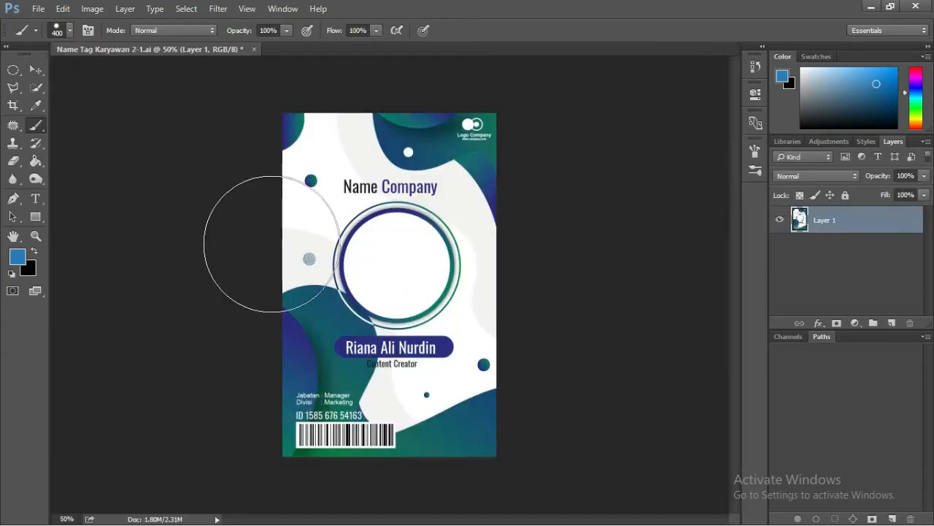
{"action": "left_click", "coordinate": [36, 69]}
{"action": "left_click_drag", "start_coordinate": [343, 178], "coordinate": [446, 189]}
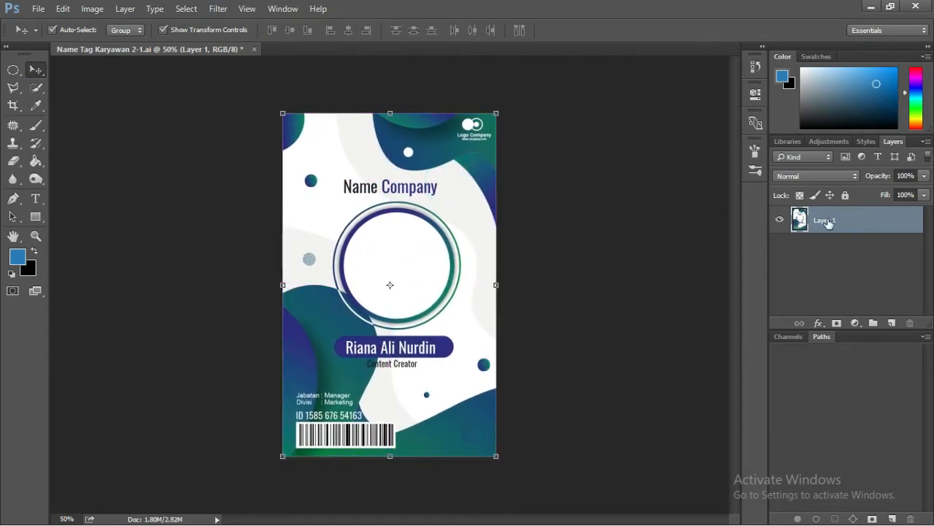
{"action": "left_click_drag", "start_coordinate": [454, 212], "coordinate": [446, 244]}
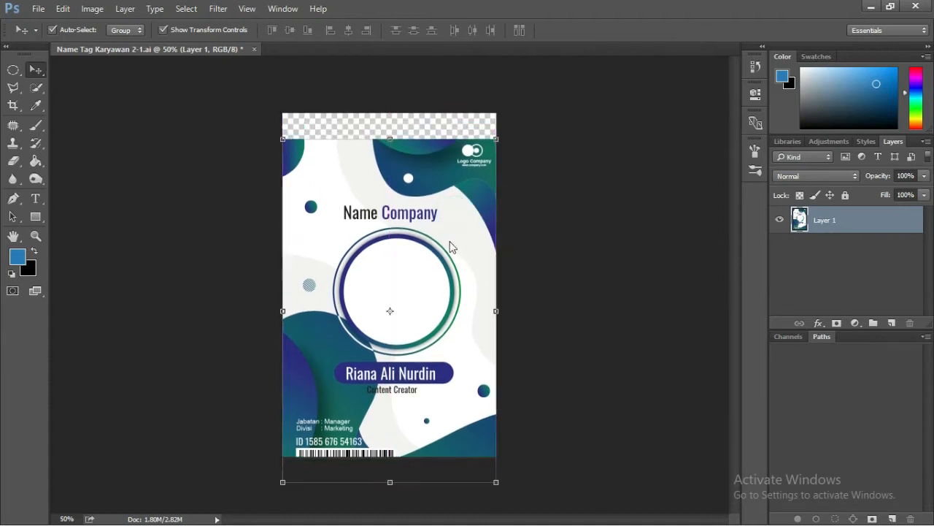
{"action": "key", "text": "ctrl+z"}
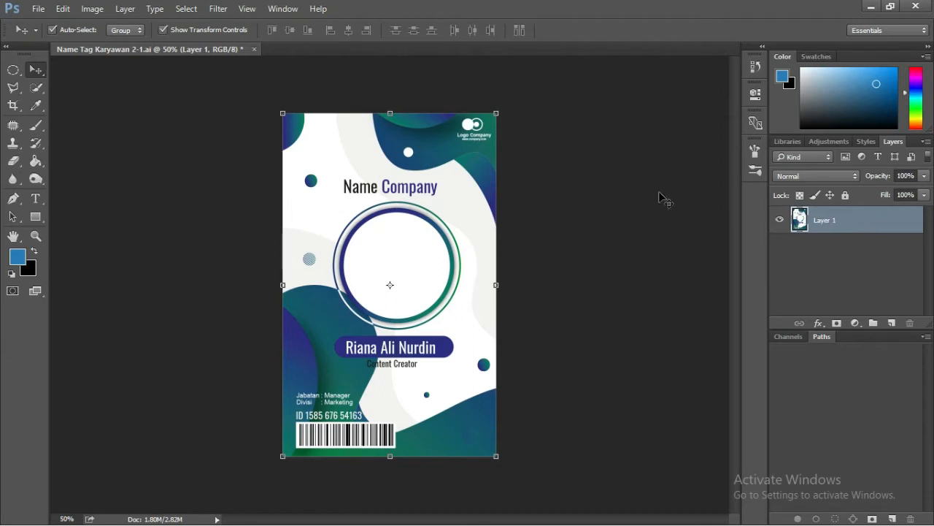
Close the imported page without saving and open Name Tag Karyawan 2 again for import.
{"action": "left_click", "coordinate": [254, 49]}
{"action": "left_click", "coordinate": [467, 212]}
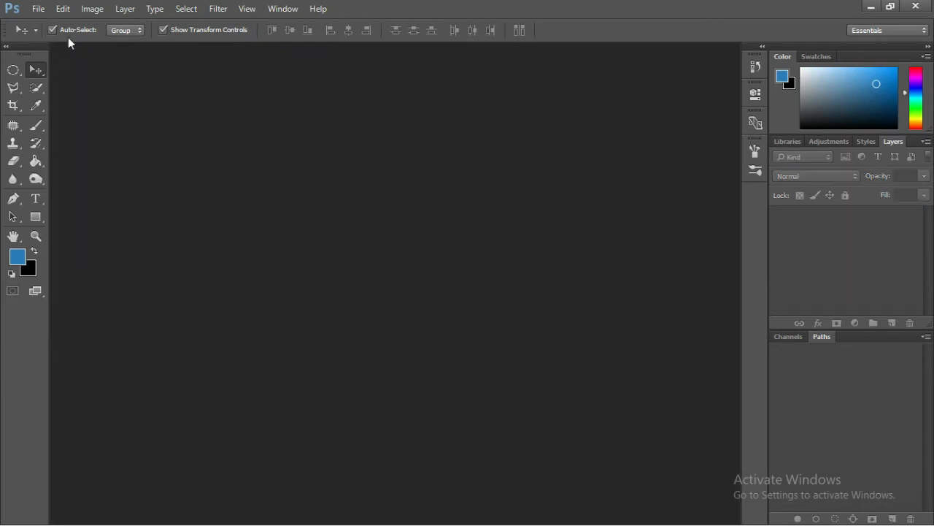
{"action": "left_click", "coordinate": [35, 10]}
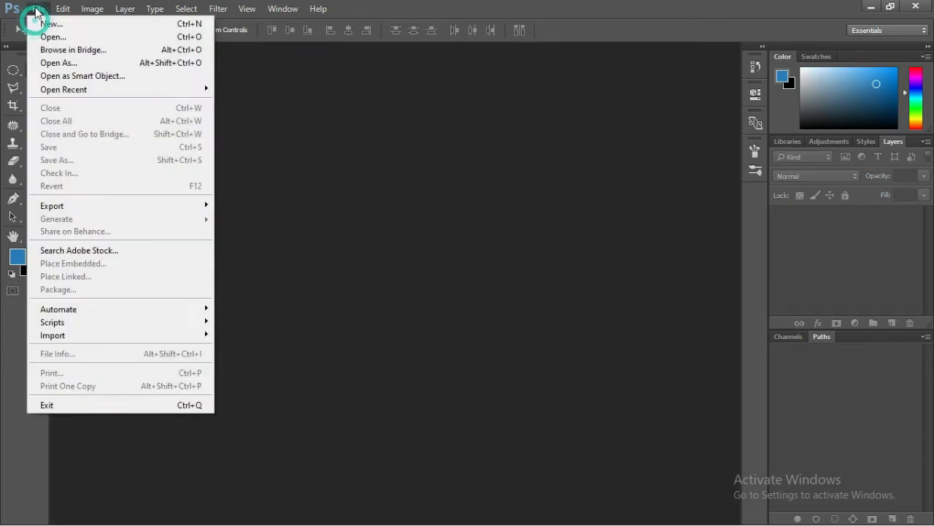
{"action": "left_click", "coordinate": [59, 38]}
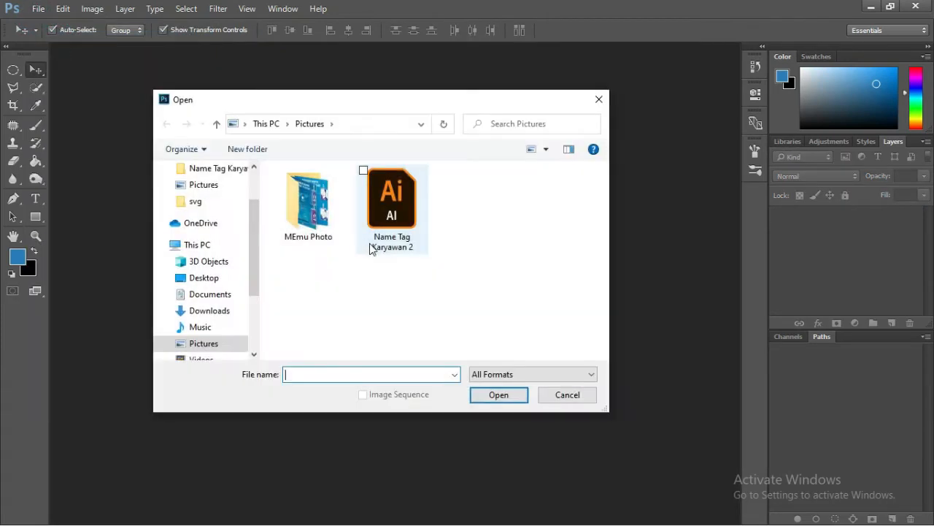
{"action": "left_click", "coordinate": [392, 240]}
{"action": "left_click", "coordinate": [509, 394]}
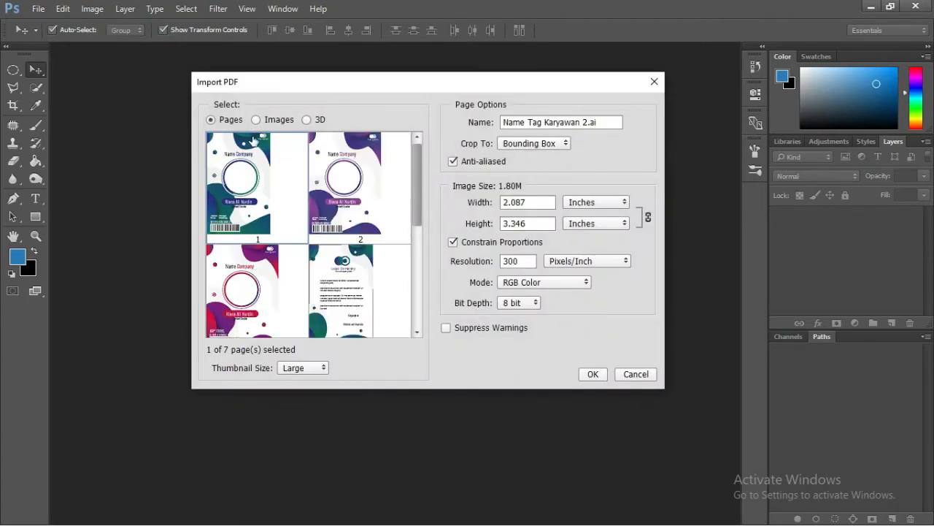
Check what the Images and 3D import choices offer, and return to importing by Pages.
{"action": "left_click", "coordinate": [258, 121]}
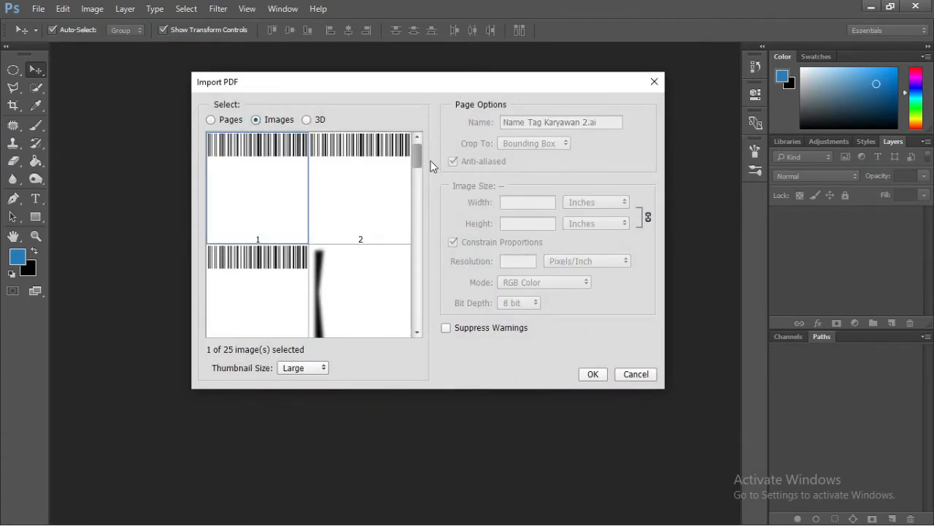
{"action": "mouse_move", "coordinate": [416, 156]}
{"action": "left_mouse_down"}
{"action": "mouse_move", "coordinate": [423, 340]}
{"action": "mouse_move", "coordinate": [403, 144]}
{"action": "mouse_move", "coordinate": [418, 146]}
{"action": "left_mouse_up"}
{"action": "left_click", "coordinate": [307, 119]}
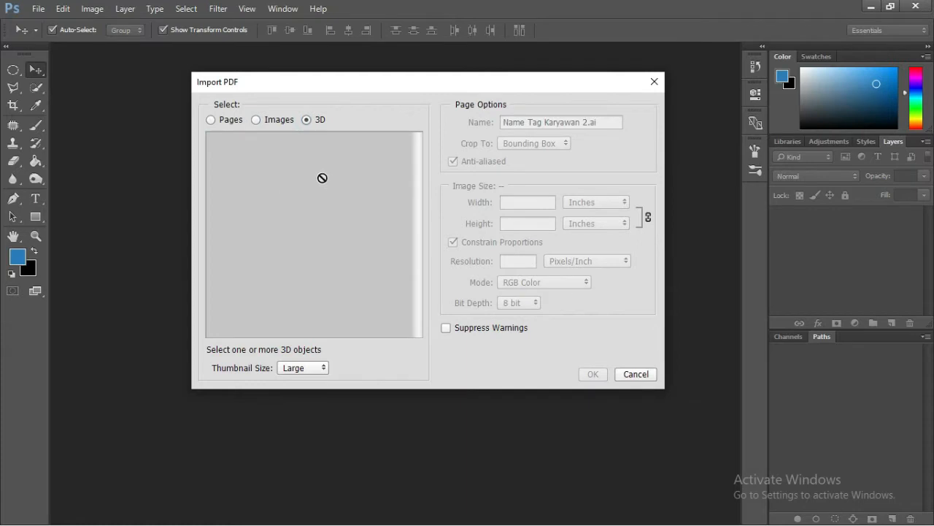
{"action": "left_click", "coordinate": [211, 120]}
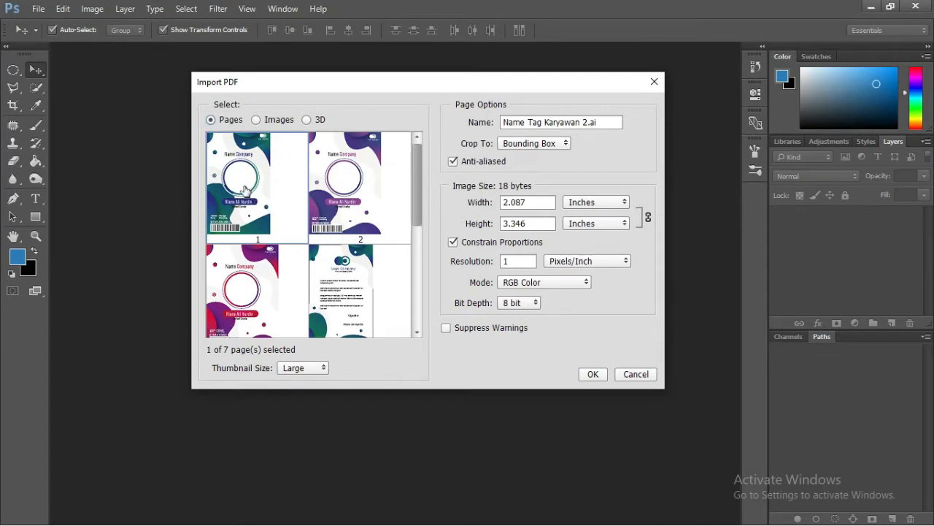
Select all seven pages of Name Tag Karyawan 2.ai for import.
{"action": "left_click", "coordinate": [342, 182], "text": "shift"}
{"action": "left_click", "coordinate": [296, 268], "text": "shift"}
{"action": "left_click", "coordinate": [348, 281], "text": "shift"}
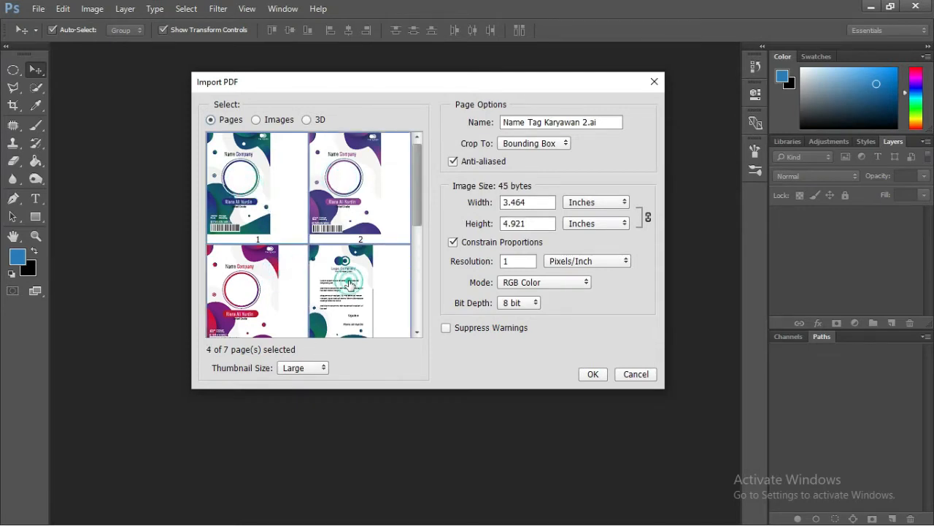
{"action": "left_click_drag", "start_coordinate": [414, 203], "coordinate": [413, 261]}
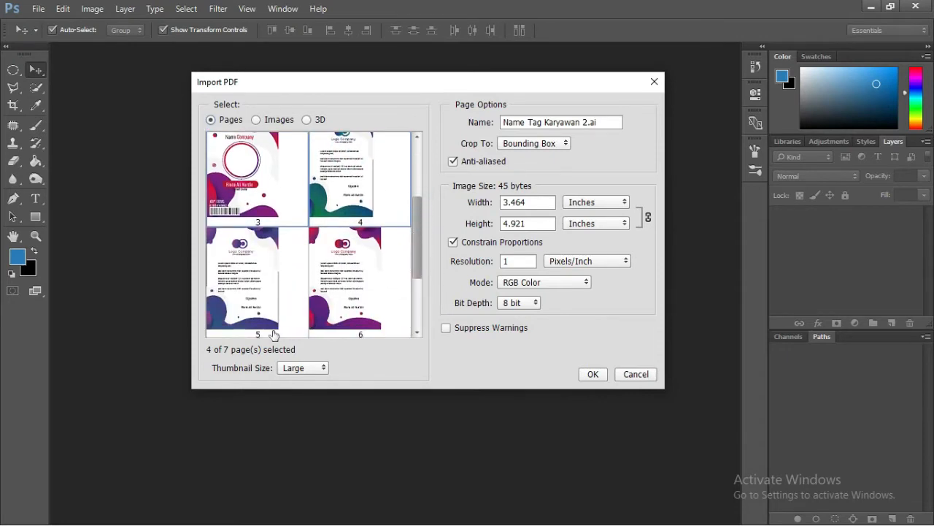
{"action": "left_click", "coordinate": [246, 268], "text": "shift"}
{"action": "left_click", "coordinate": [353, 253], "text": "shift"}
{"action": "left_click_drag", "start_coordinate": [420, 244], "coordinate": [417, 287]}
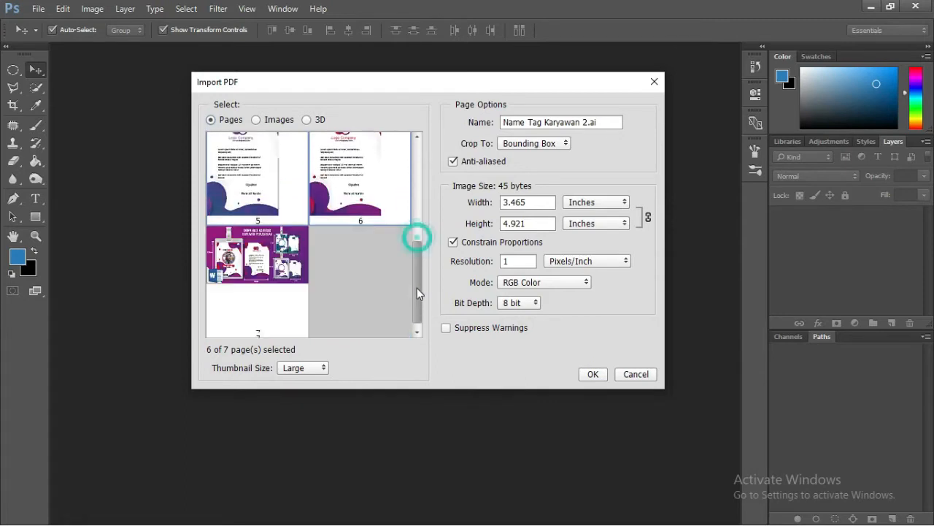
{"action": "left_click", "coordinate": [296, 273], "text": "shift"}
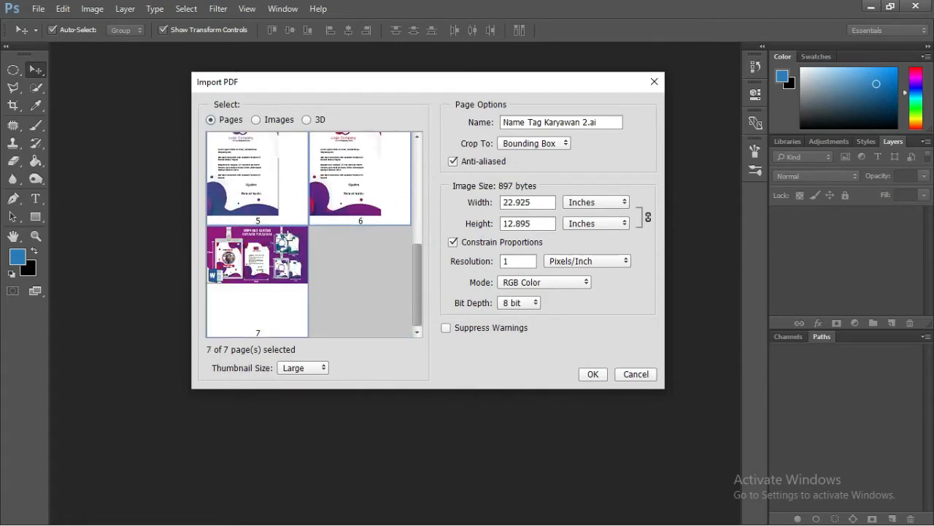
{"action": "scroll", "coordinate": [292, 208], "scroll_direction": "up", "scroll_amount": 4}
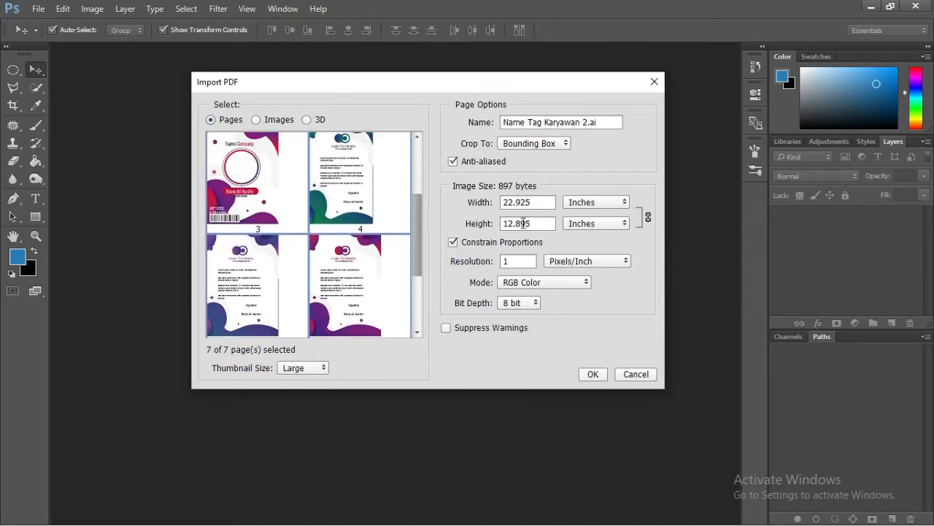
Set the import resolution to 300 pixels/inch and the bit depth to 16 bit, keeping the mode at RGB Color.
{"action": "double_click", "coordinate": [525, 261]}
{"action": "type", "text": "300"}
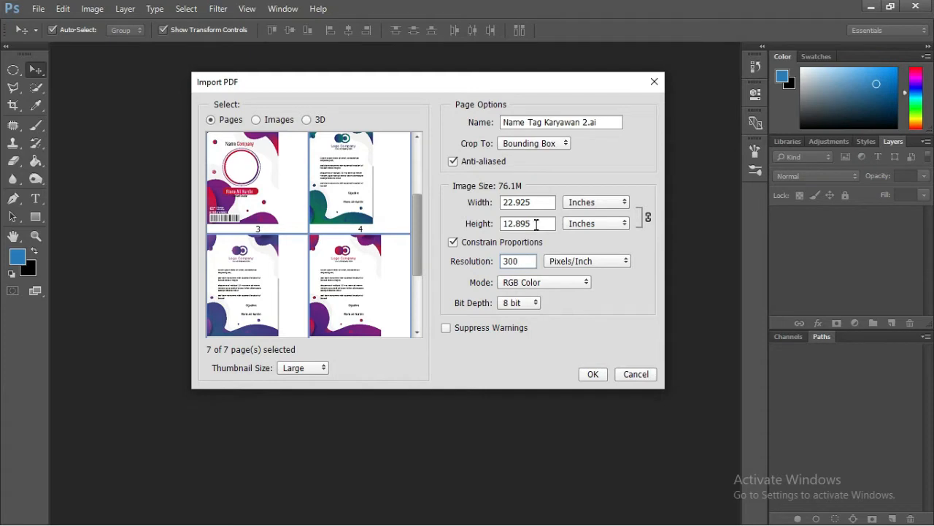
{"action": "left_click", "coordinate": [537, 225]}
{"action": "left_click", "coordinate": [518, 302]}
{"action": "left_click", "coordinate": [517, 327]}
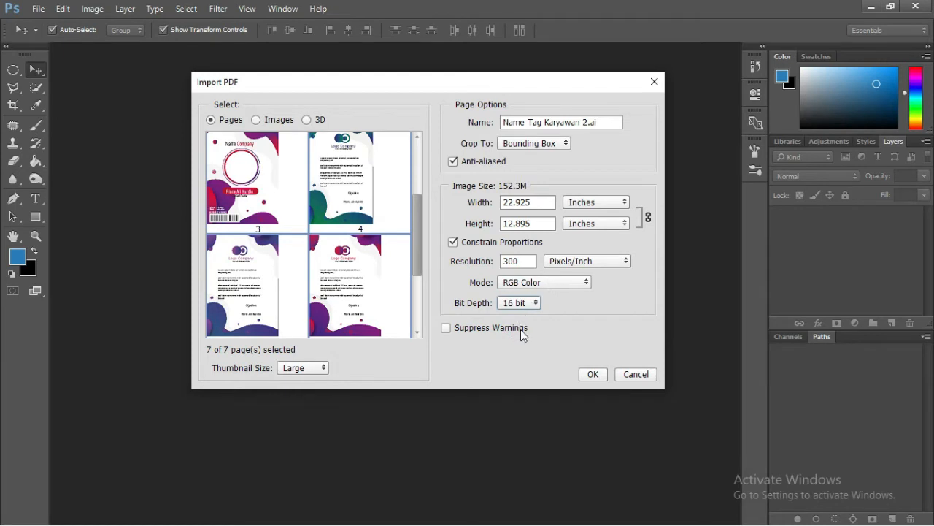
{"action": "left_click", "coordinate": [548, 284]}
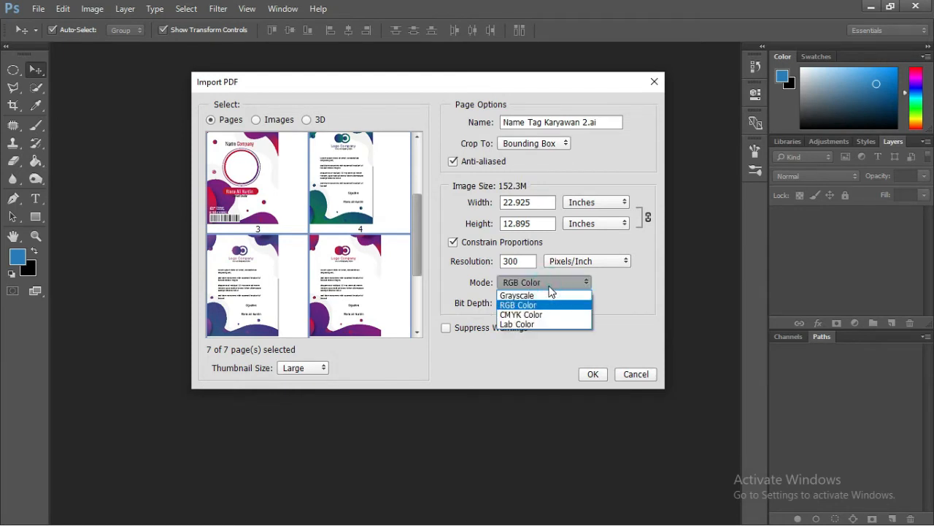
{"action": "left_click", "coordinate": [545, 305]}
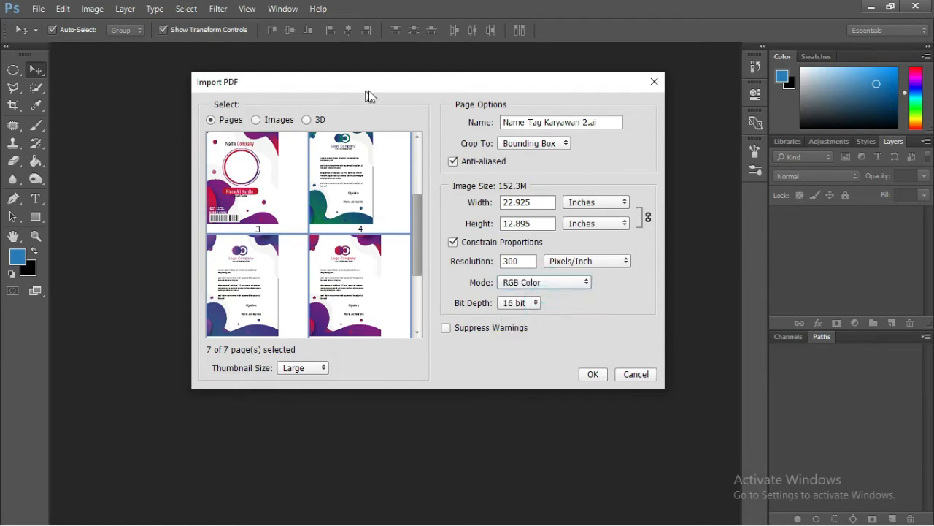
{"action": "left_click_drag", "start_coordinate": [369, 90], "coordinate": [348, 91]}
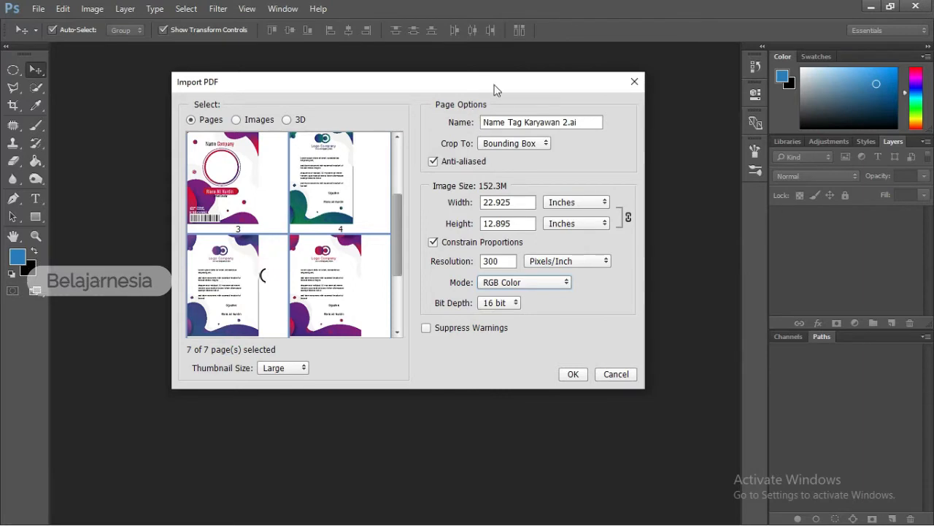
{"action": "left_click_drag", "start_coordinate": [490, 81], "coordinate": [468, 98]}
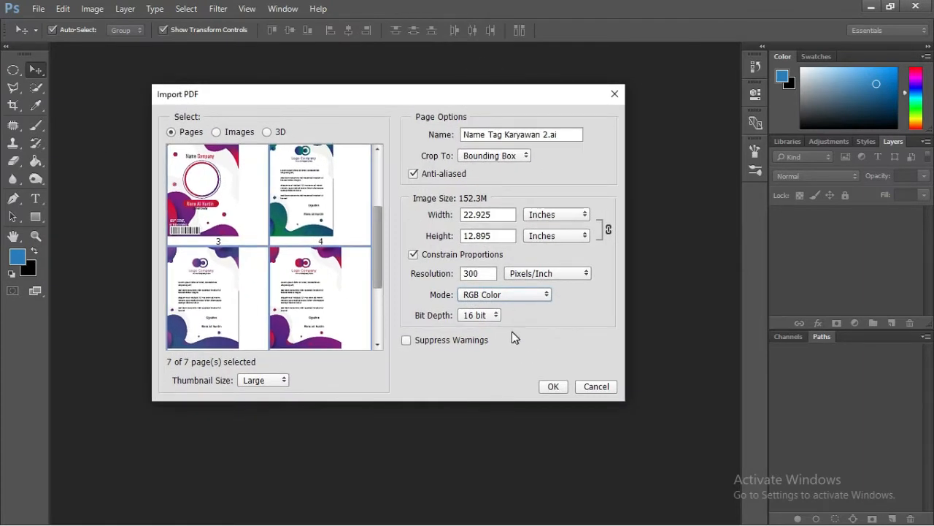
{"action": "left_click_drag", "start_coordinate": [360, 101], "coordinate": [381, 104]}
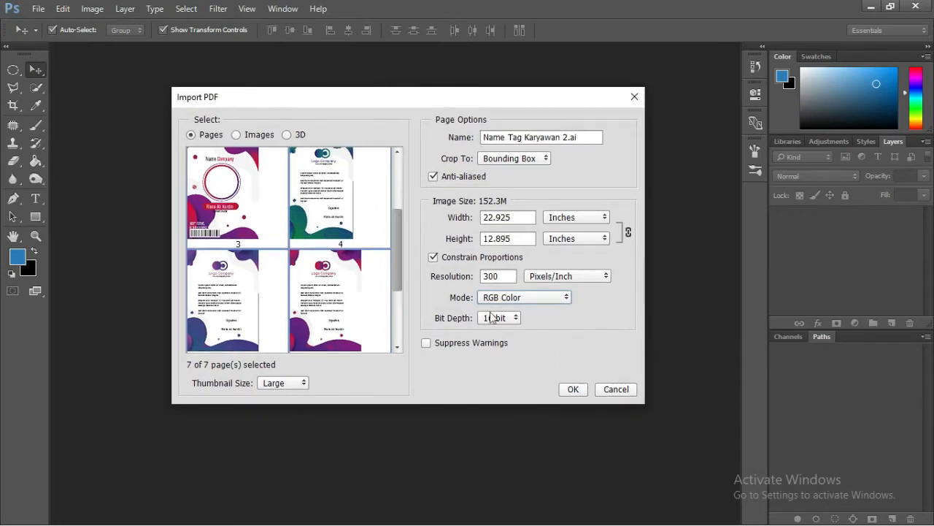
Keep RGB Color as the color mode and import the selected pages as separate documents.
{"action": "left_click", "coordinate": [537, 301]}
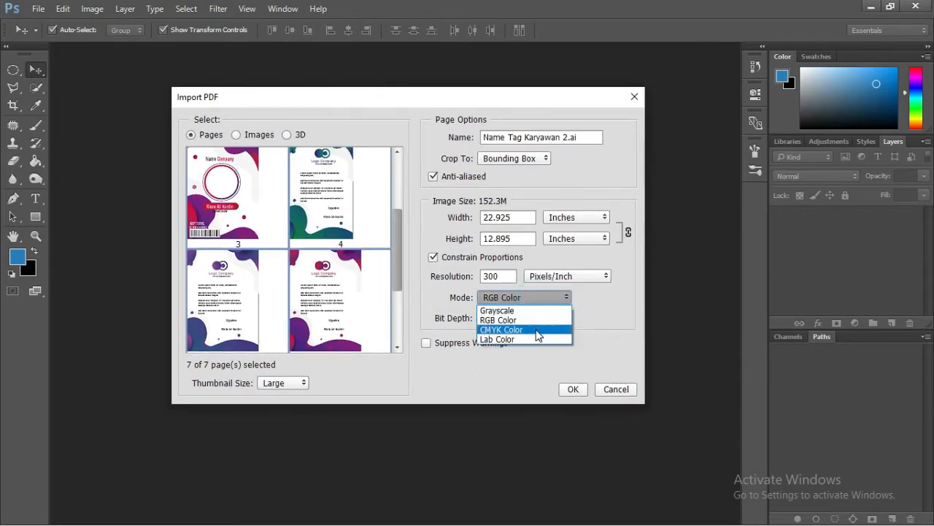
{"action": "key", "text": "Up"}
{"action": "left_click", "coordinate": [537, 322]}
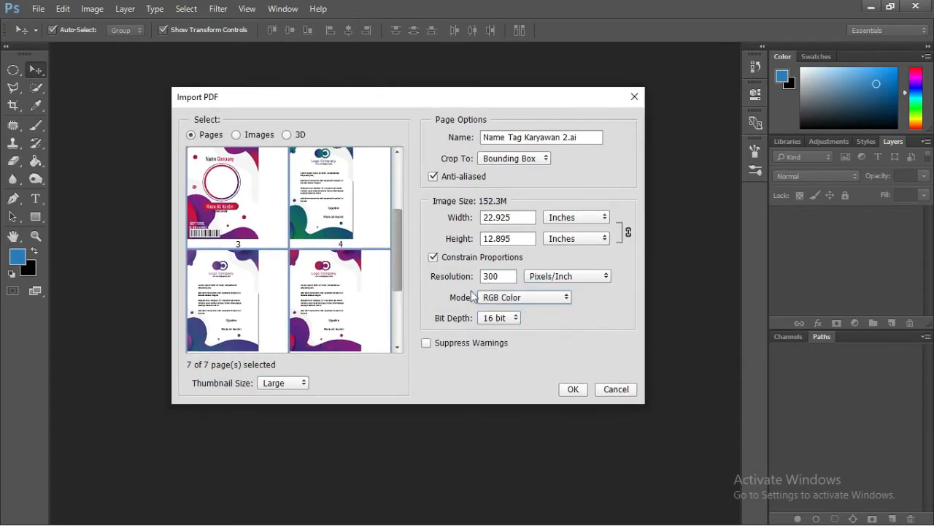
{"action": "left_click", "coordinate": [573, 390]}
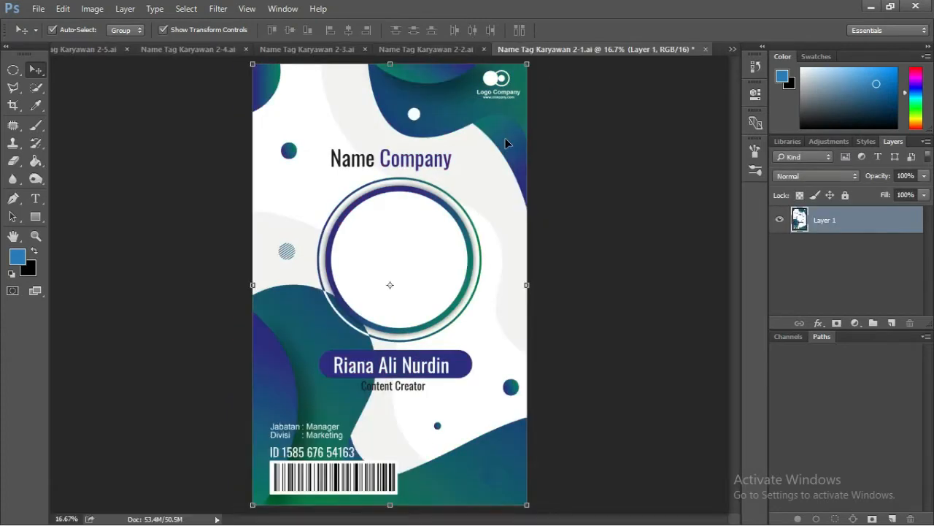
Review imported documents 2-2 through 2-5, and test moving the layer in Name Tag Karyawan 2-5, undoing the move.
{"action": "left_click", "coordinate": [456, 51]}
{"action": "left_click", "coordinate": [314, 52]}
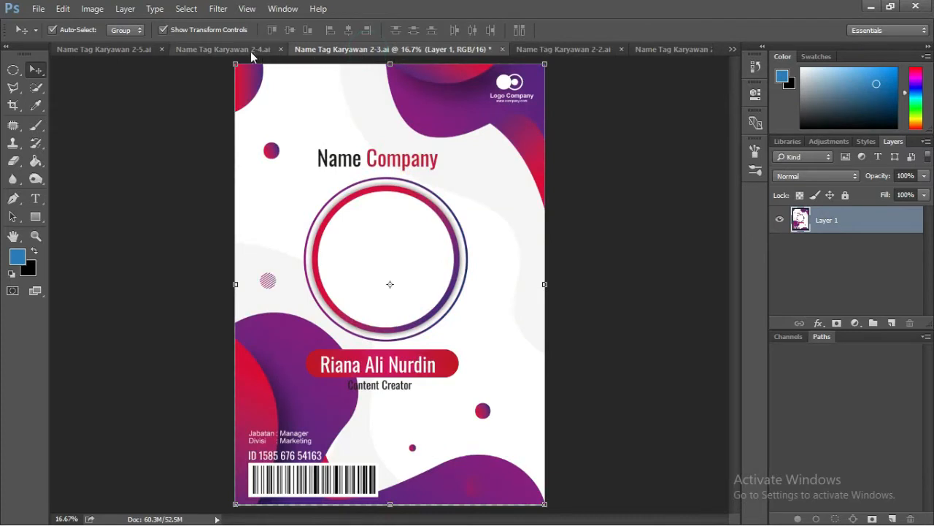
{"action": "left_click", "coordinate": [247, 53]}
{"action": "left_click", "coordinate": [124, 51]}
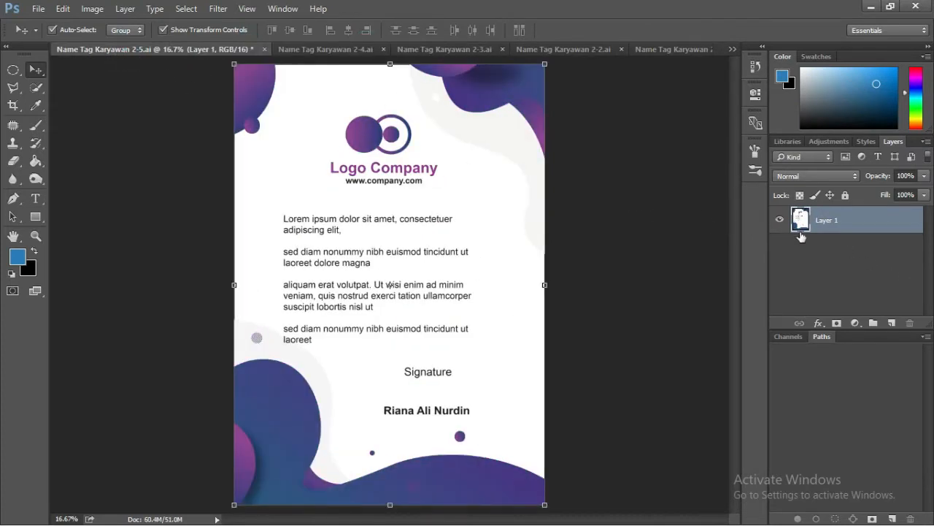
{"action": "left_click_drag", "start_coordinate": [463, 177], "coordinate": [441, 189]}
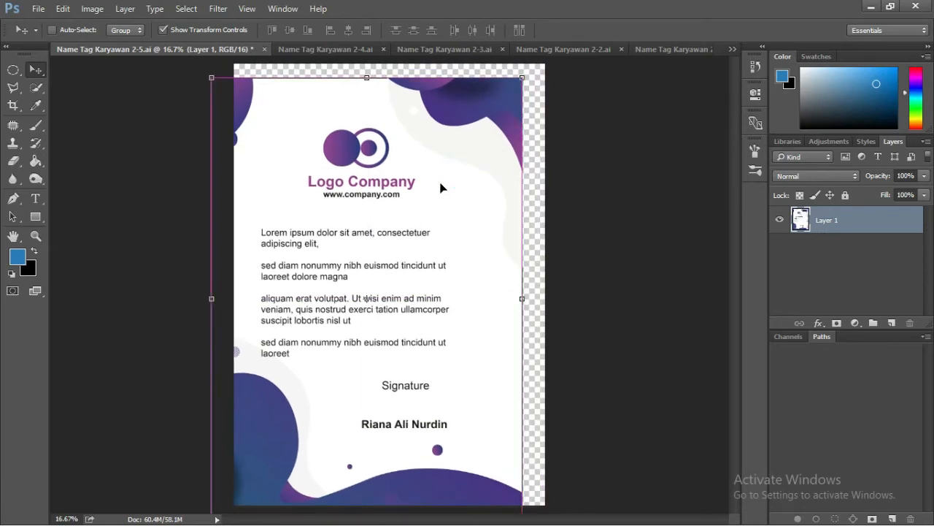
{"action": "key", "text": "ctrl+z"}
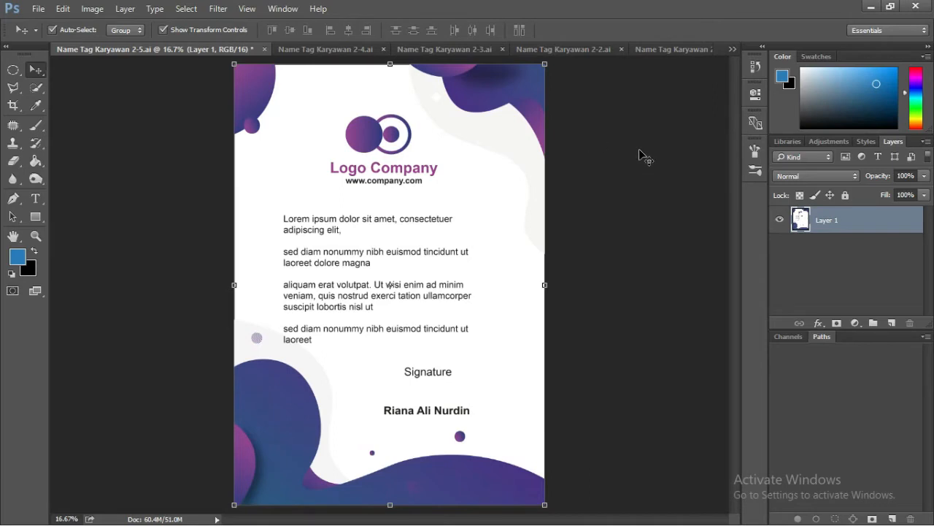
Switch to Illustrator, try moving the red front name tag group, undo the move, and return to Photoshop.
{"action": "key", "text": "alt+Tab"}
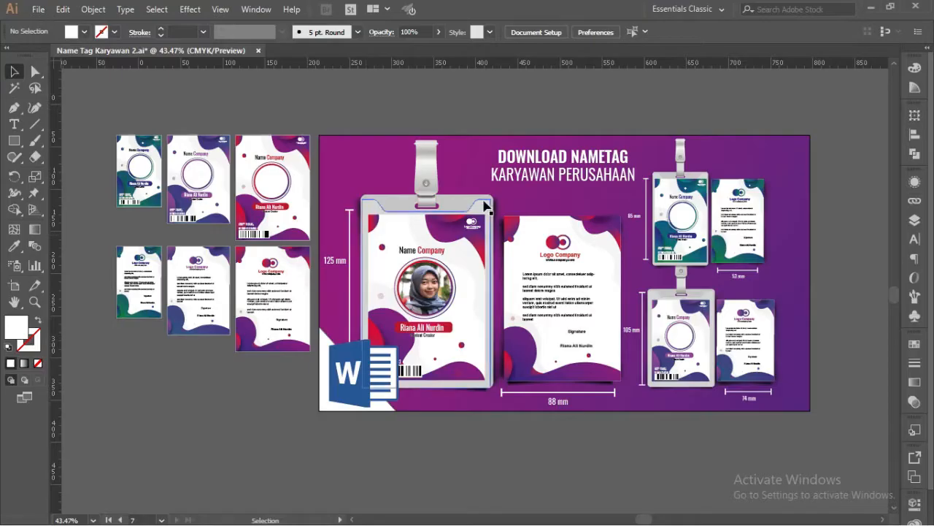
{"action": "left_click_drag", "start_coordinate": [361, 118], "coordinate": [453, 122]}
{"action": "left_click_drag", "start_coordinate": [369, 175], "coordinate": [358, 180]}
{"action": "key", "text": "ctrl+z"}
{"action": "right_click", "coordinate": [374, 180]}
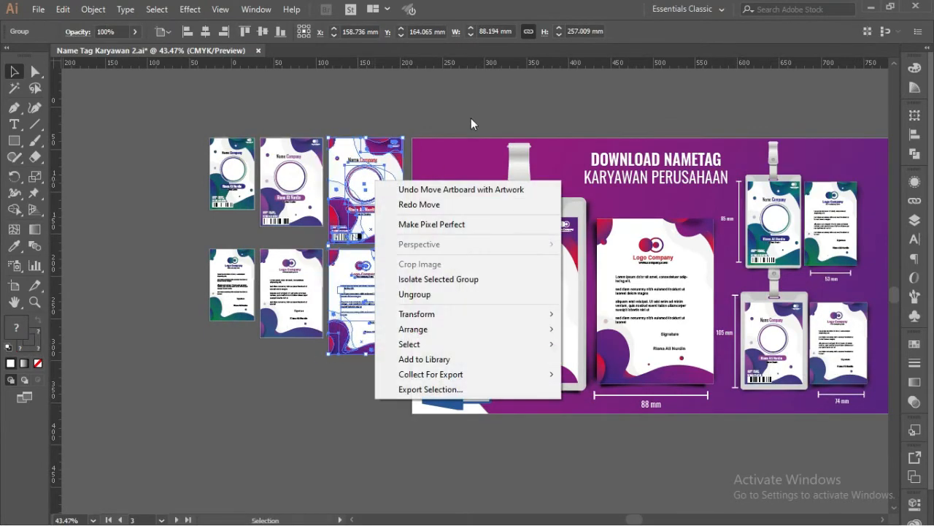
{"action": "left_click", "coordinate": [471, 86]}
{"action": "key", "text": "alt+Tab"}
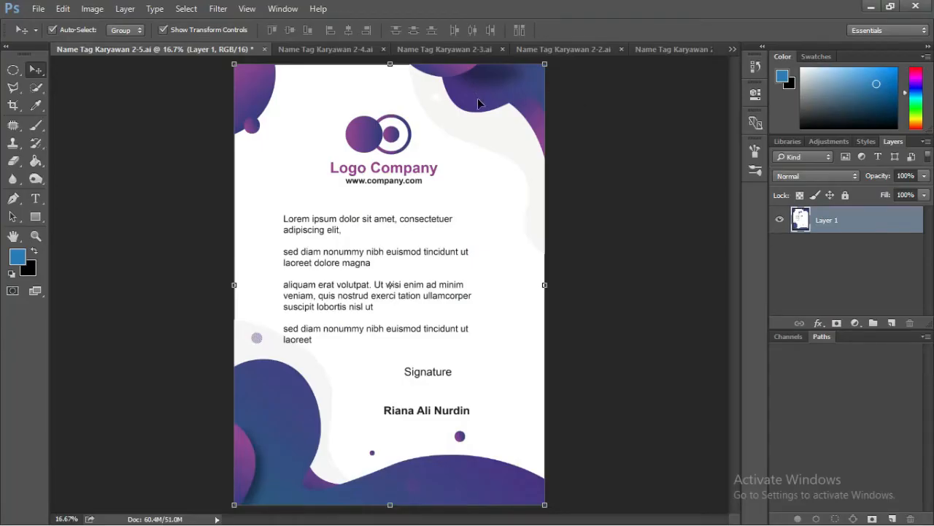
Close Name Tag Karyawan 2-5 without saving changes.
{"action": "left_click", "coordinate": [264, 49]}
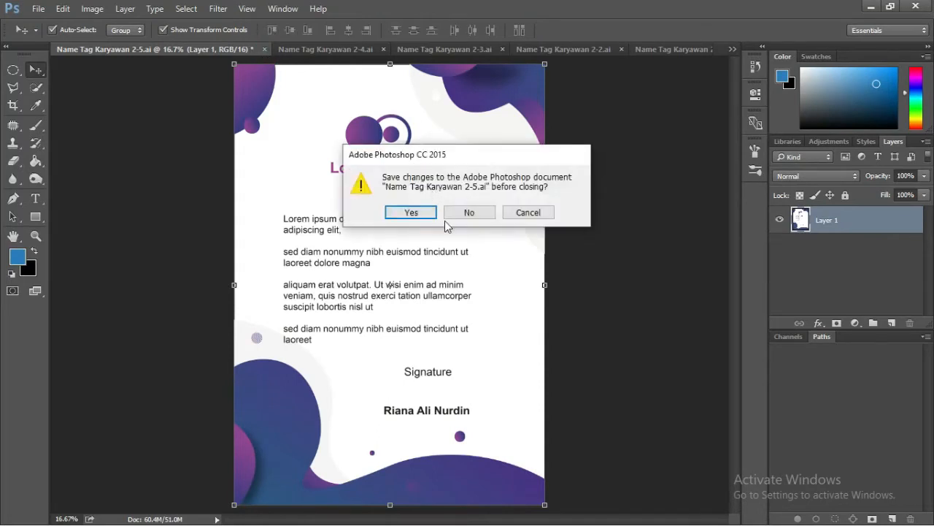
{"action": "left_click", "coordinate": [469, 221]}
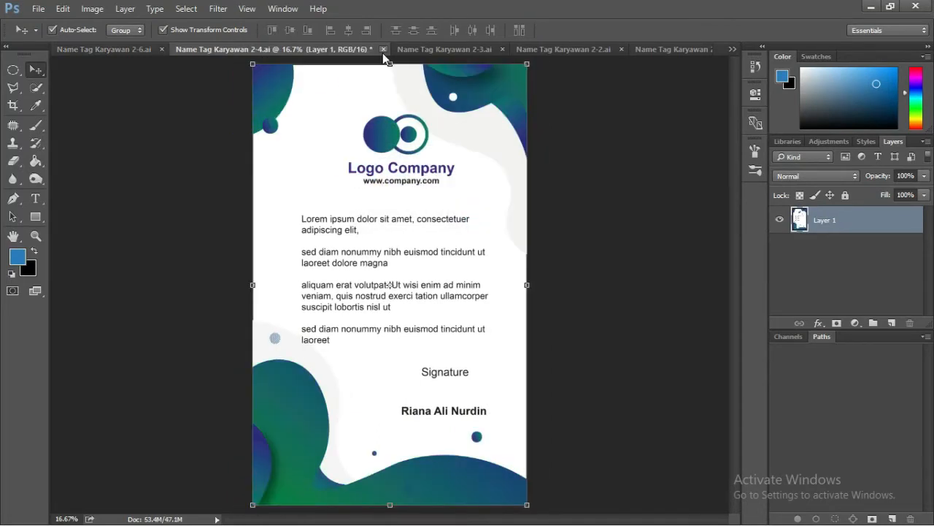
Close the remaining documents Name Tag Karyawan 2-4, 2-3, 2-2, 2-1, 2-6 and 2-7 without saving changes.
{"action": "left_click", "coordinate": [383, 50]}
{"action": "left_click", "coordinate": [470, 211]}
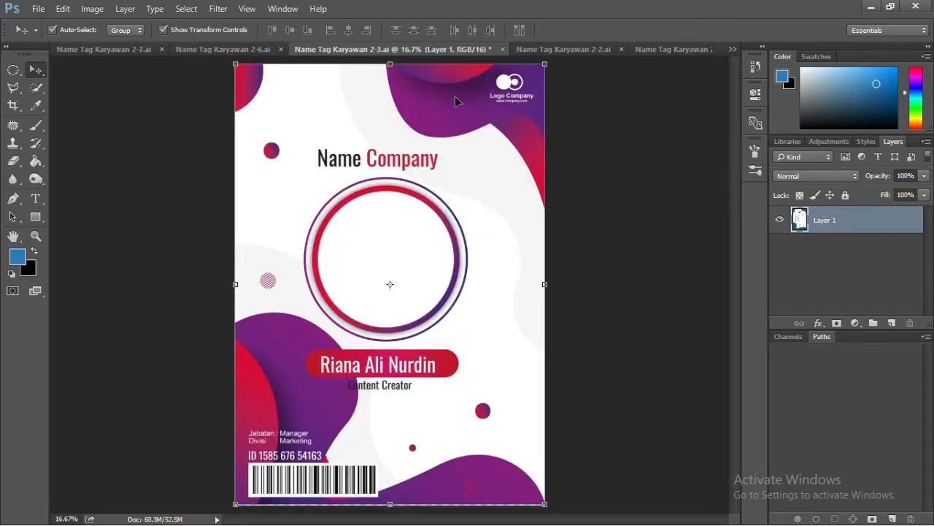
{"action": "left_click", "coordinate": [502, 49]}
{"action": "left_click", "coordinate": [474, 212]}
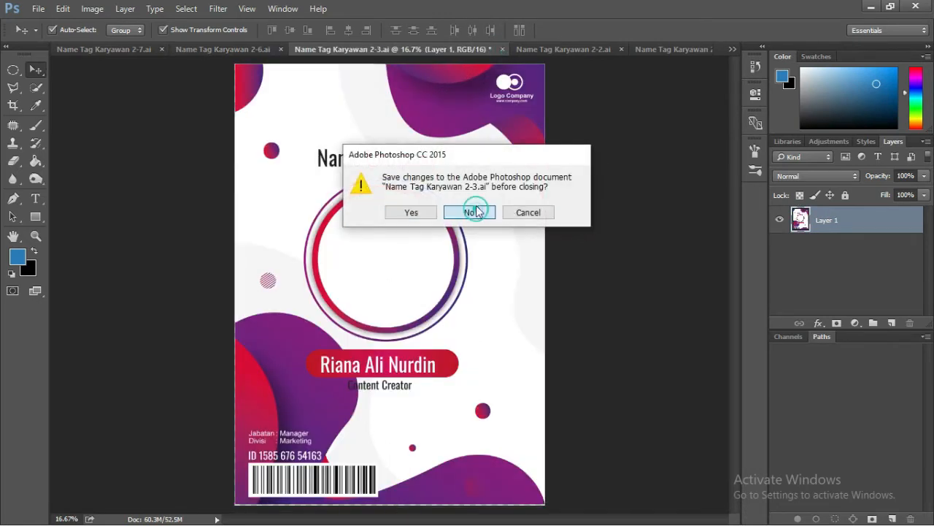
{"action": "left_click", "coordinate": [559, 49]}
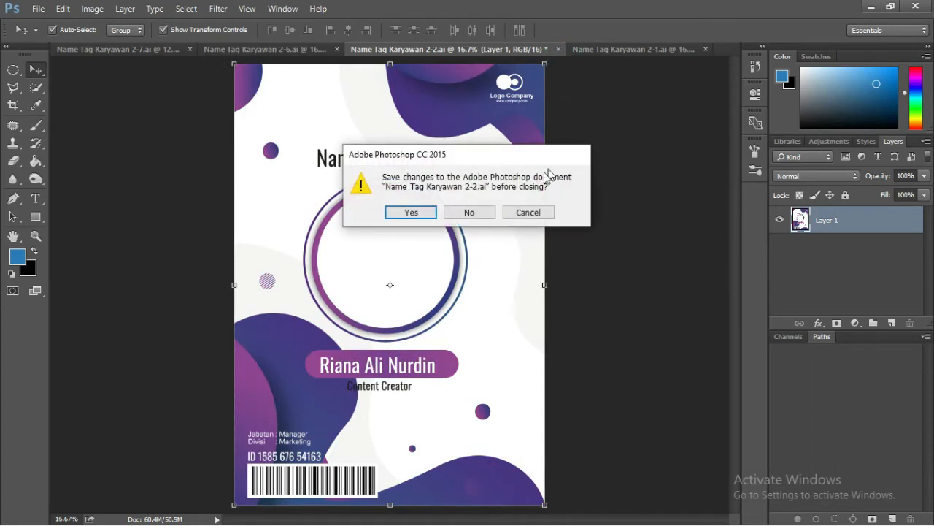
{"action": "left_click", "coordinate": [473, 212]}
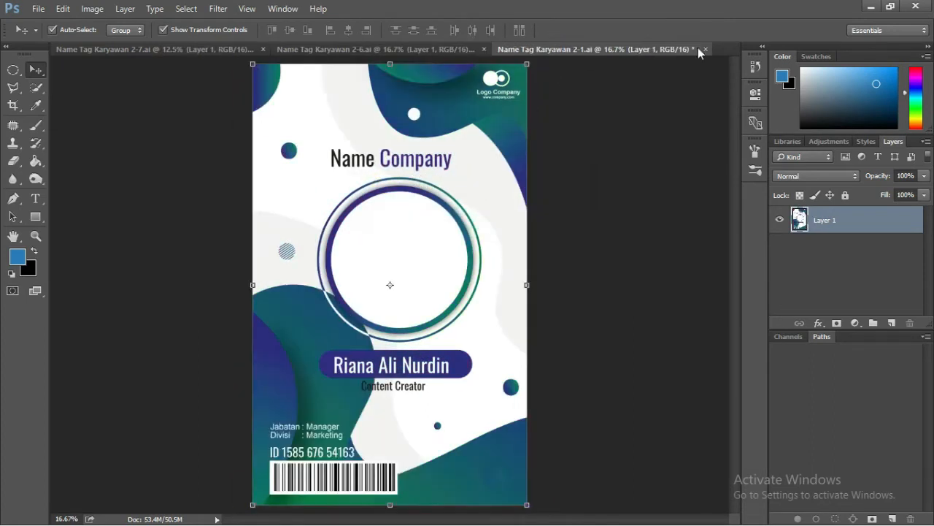
{"action": "left_click", "coordinate": [703, 49]}
{"action": "left_click", "coordinate": [472, 211]}
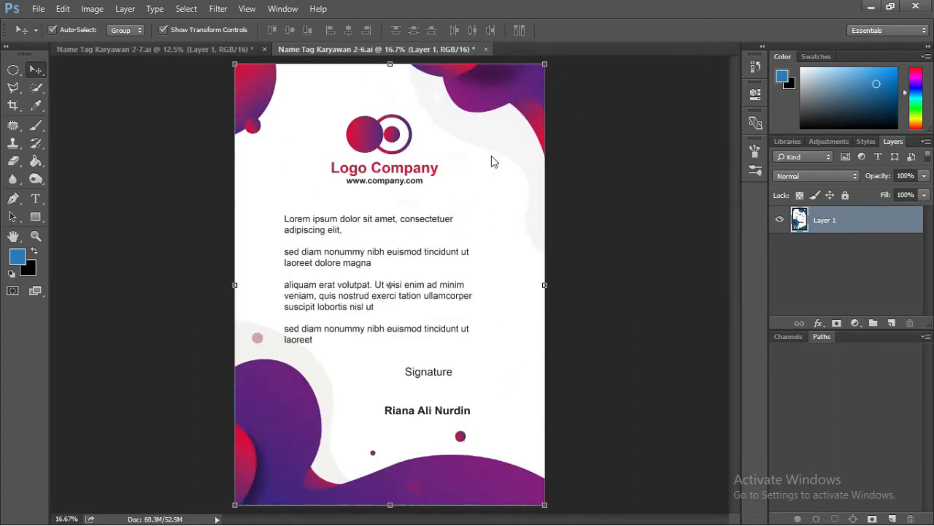
{"action": "left_click", "coordinate": [485, 49]}
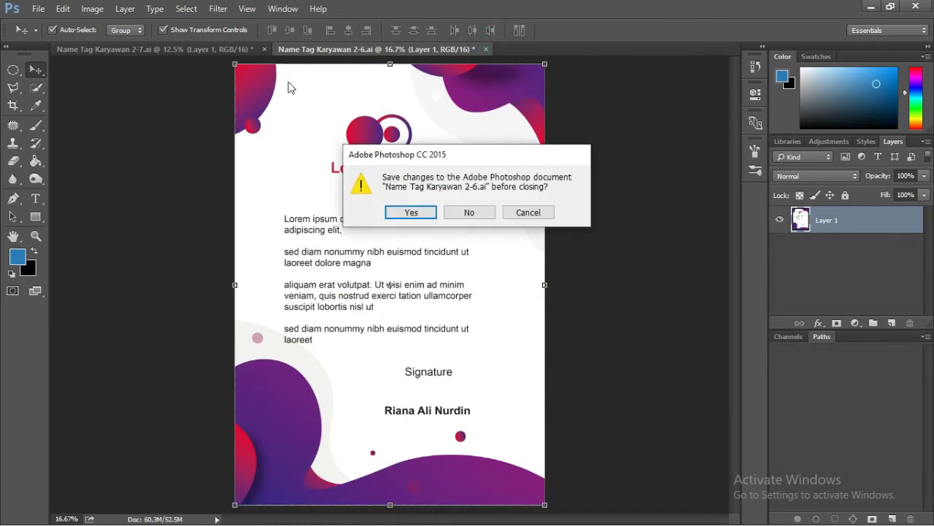
{"action": "left_click", "coordinate": [471, 212]}
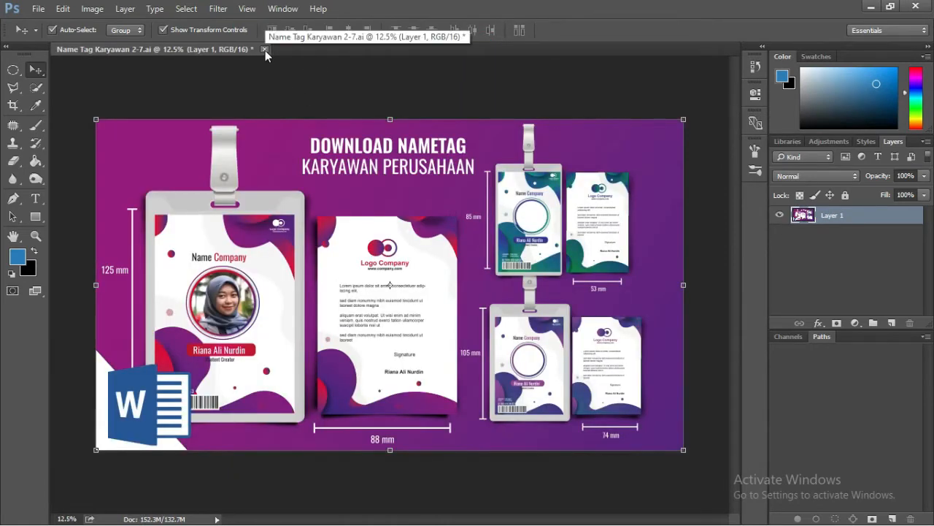
{"action": "left_click", "coordinate": [265, 50]}
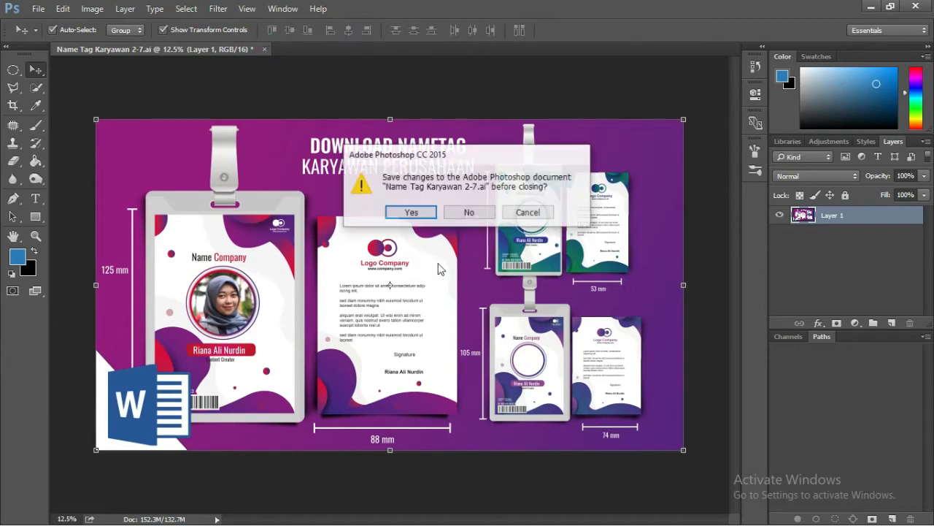
{"action": "left_click", "coordinate": [473, 211]}
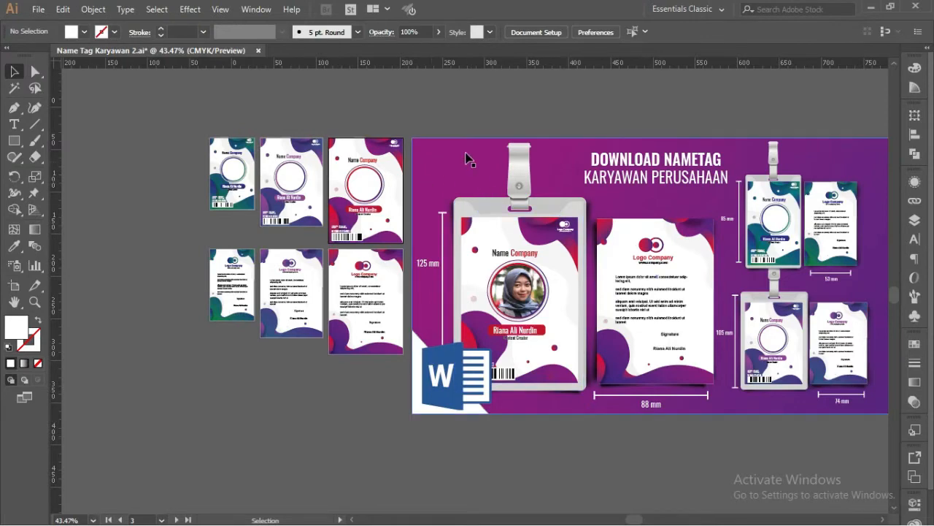
Switch to the Notepad outline, highlight "2. Perbedaan .Ai Dan .Psd", and reposition the window over Illustrator.
{"action": "key", "text": "alt+Tab"}
{"action": "key", "text": "alt+Tab"}
{"action": "key", "text": "alt+Tab"}
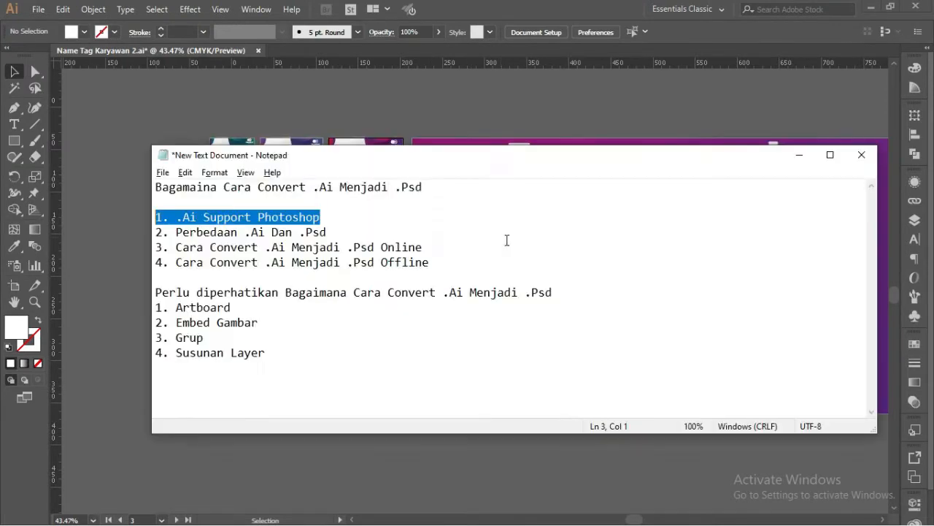
{"action": "left_click", "coordinate": [328, 244]}
{"action": "left_click_drag", "start_coordinate": [355, 234], "coordinate": [135, 232]}
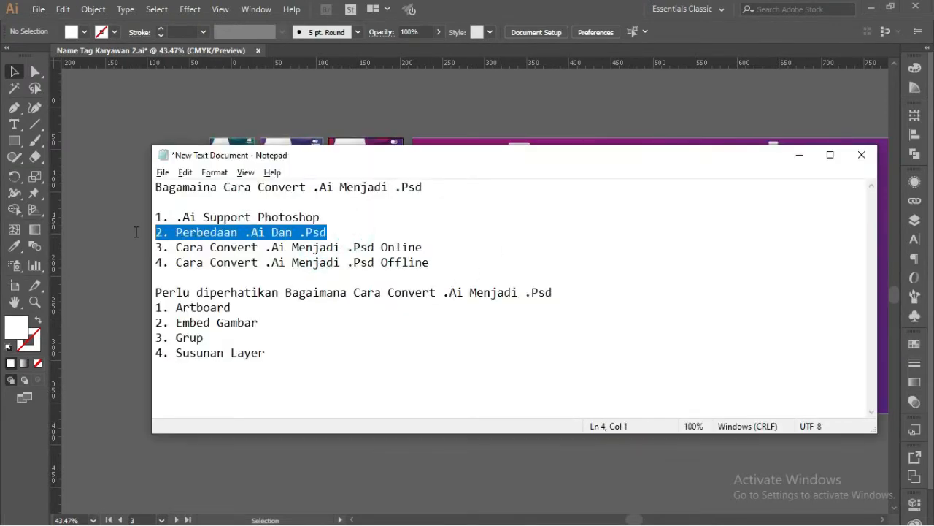
{"action": "left_click_drag", "start_coordinate": [417, 157], "coordinate": [390, 155]}
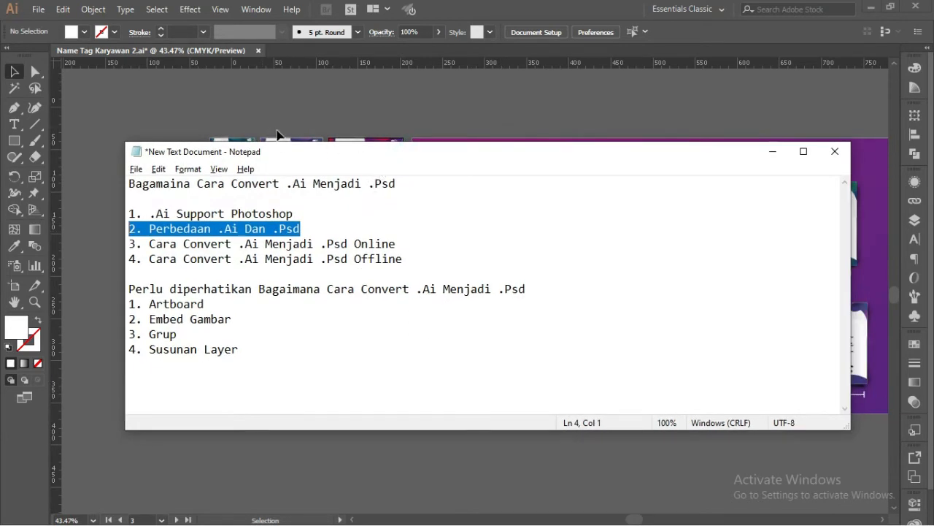
{"action": "left_click_drag", "start_coordinate": [308, 150], "coordinate": [311, 214]}
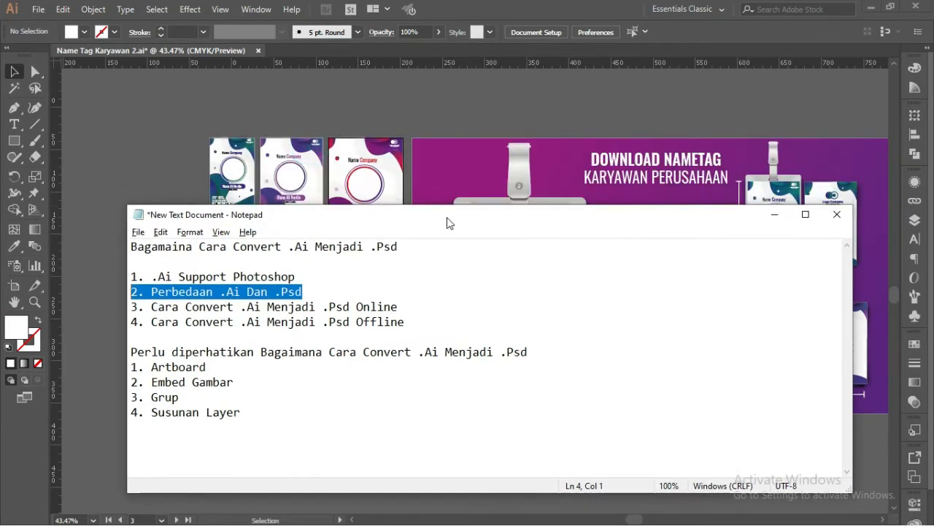
{"action": "left_click_drag", "start_coordinate": [450, 222], "coordinate": [441, 181]}
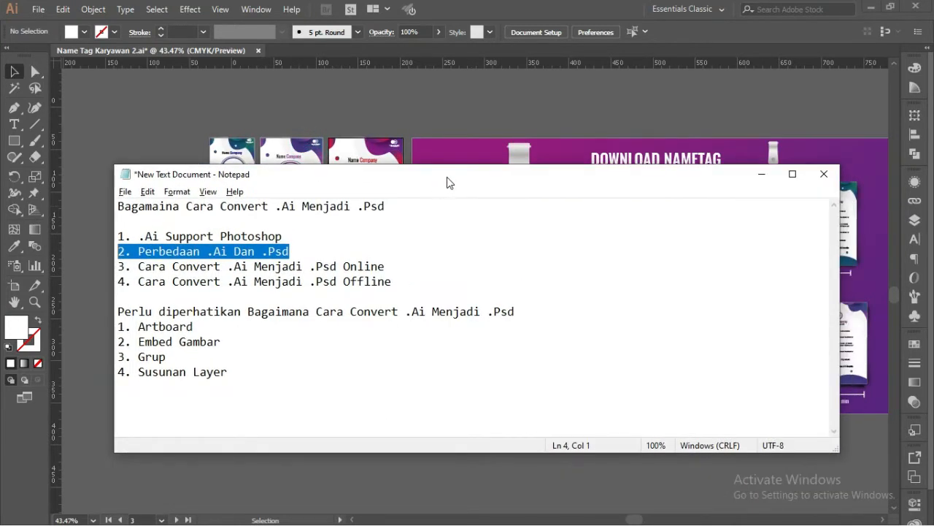
Copy the text "Convert .Ai Menjadi .Psd Online" from item 3 of the outline.
{"action": "left_click_drag", "start_coordinate": [412, 264], "coordinate": [178, 270]}
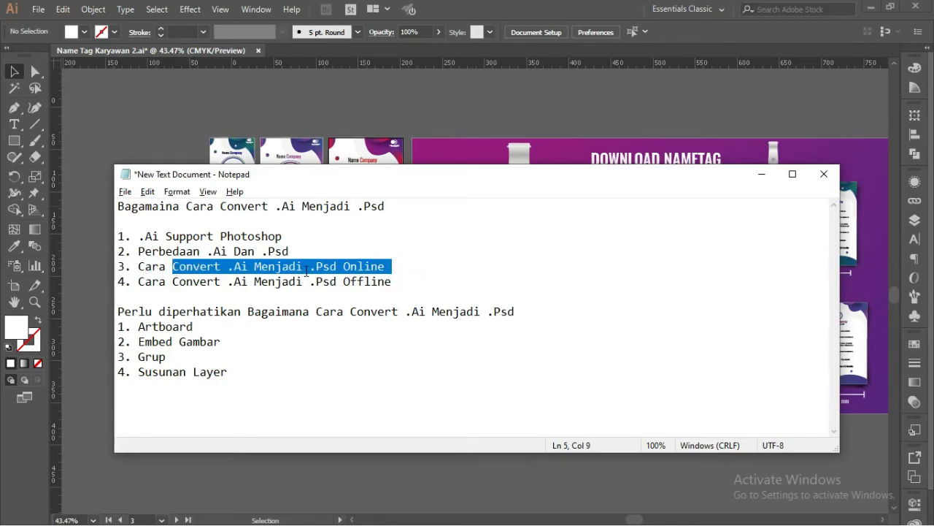
{"action": "right_click", "coordinate": [307, 269]}
{"action": "left_click", "coordinate": [375, 314]}
Switch to Chrome and search Google for "Convert .Ai Menjadi .Psd Online", replacing the existing query with the copied text.
{"action": "key", "text": "alt+Tab"}
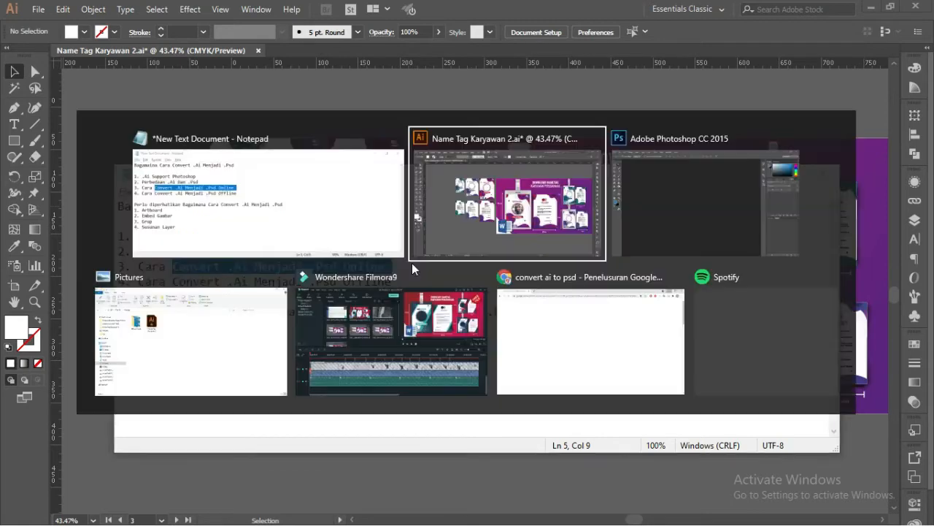
{"action": "key", "text": "alt+Tab"}
{"action": "key", "text": "alt+Tab"}
{"action": "key", "text": "alt+Tab"}
{"action": "key", "text": "alt+Tab"}
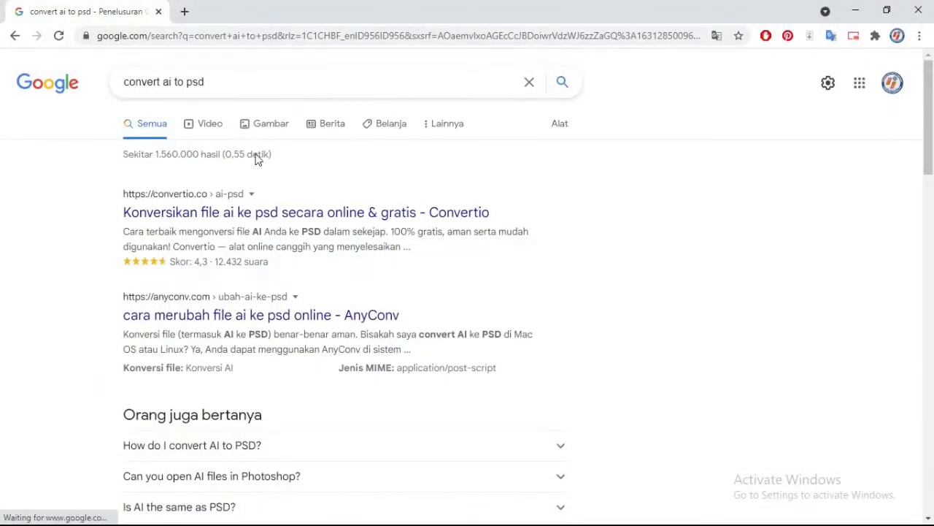
{"action": "left_click_drag", "start_coordinate": [267, 79], "coordinate": [94, 83]}
{"action": "key", "text": "ctrl+v"}
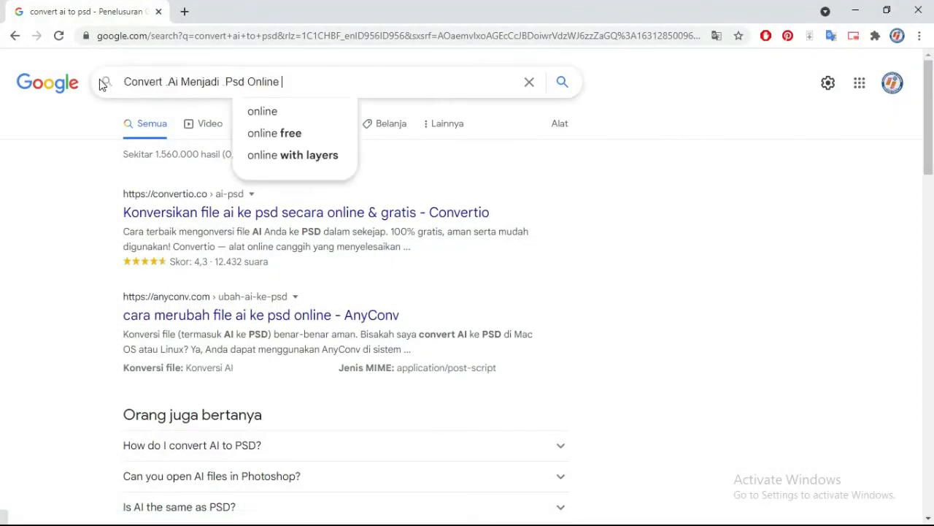
{"action": "key", "text": "Return"}
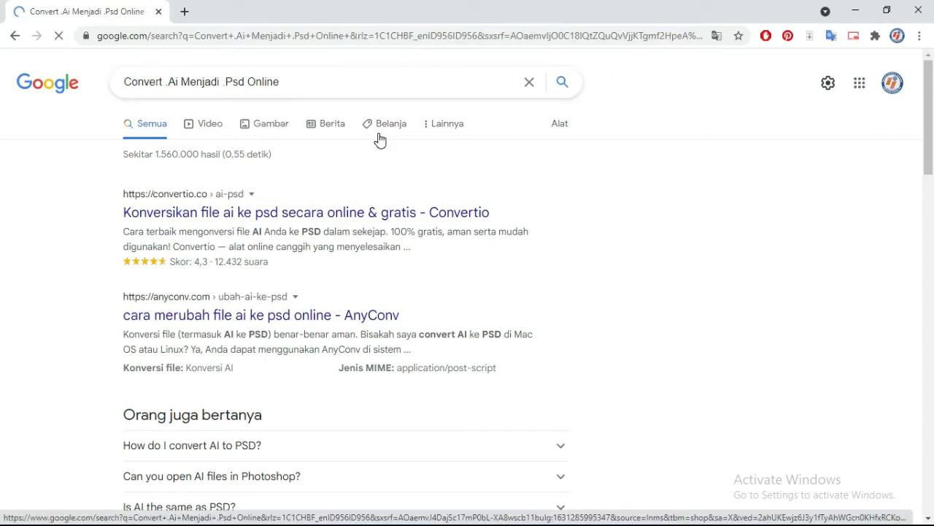
Examine the Google results for online AI to PSD converter sites, briefly checking the Notepad outline.
{"action": "left_click", "coordinate": [378, 136]}
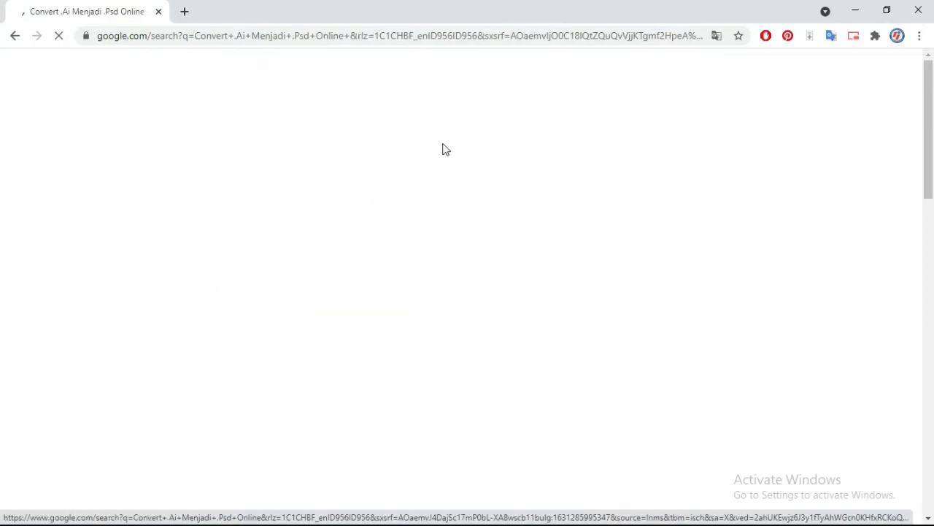
{"action": "scroll", "coordinate": [347, 168], "scroll_direction": "down", "scroll_amount": 2}
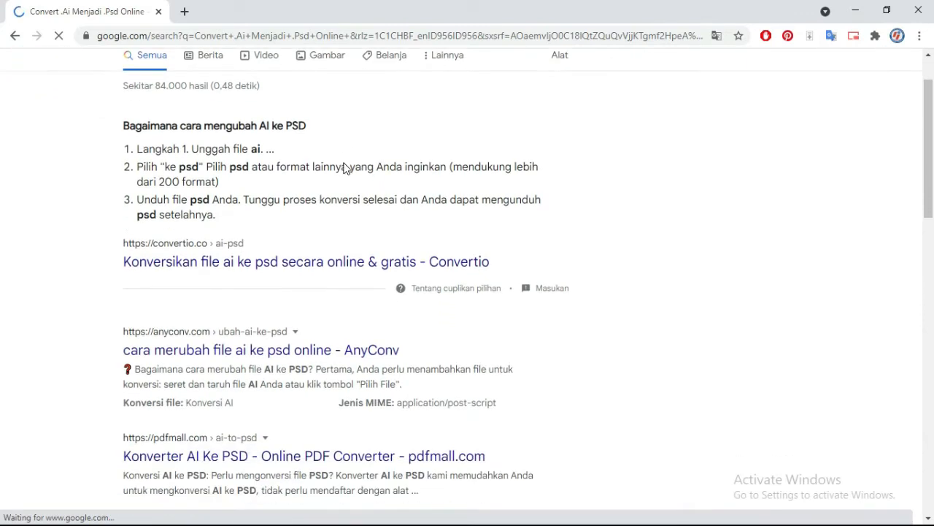
{"action": "scroll", "coordinate": [261, 229], "scroll_direction": "down", "scroll_amount": 2}
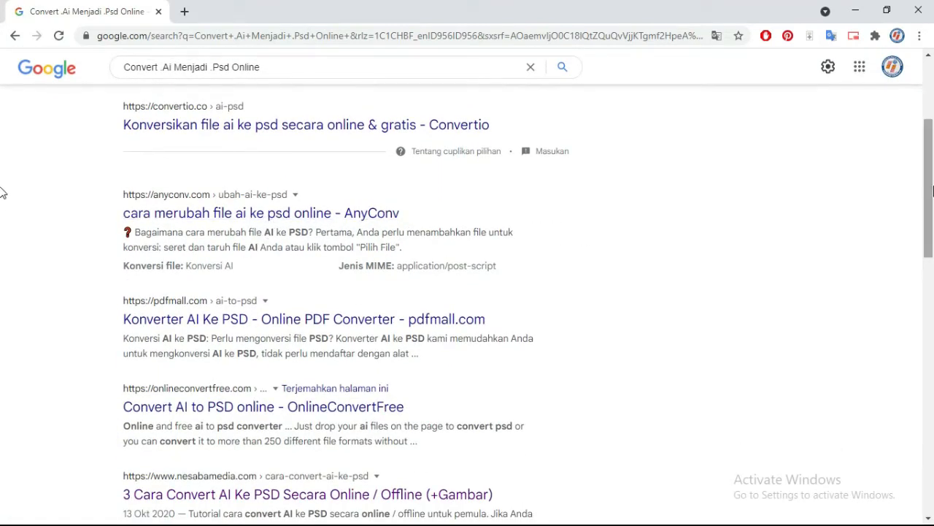
{"action": "left_click_drag", "start_coordinate": [932, 175], "coordinate": [932, 208]}
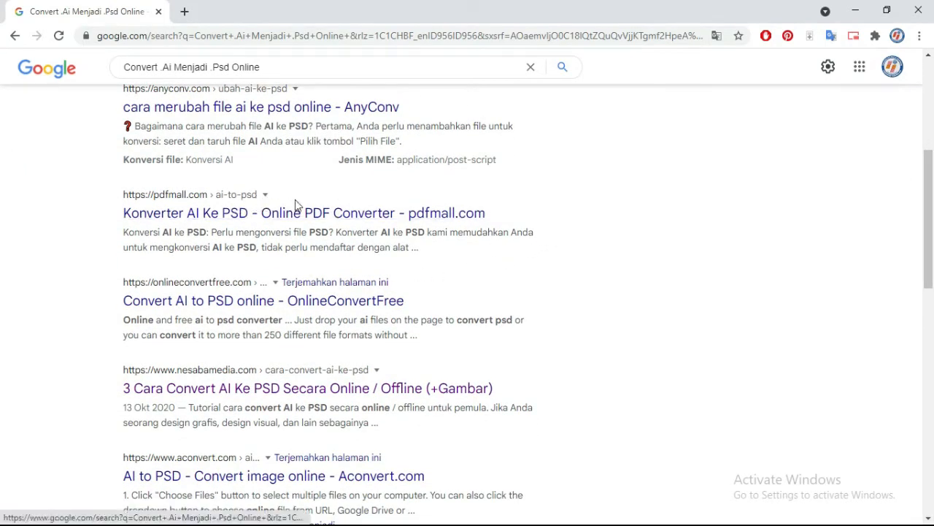
{"action": "left_click_drag", "start_coordinate": [928, 191], "coordinate": [928, 203]}
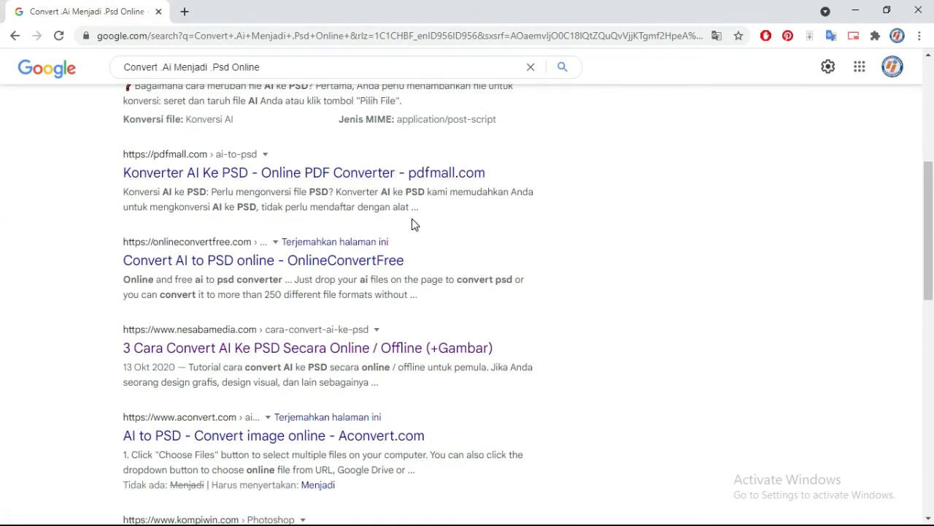
{"action": "scroll", "coordinate": [365, 173], "scroll_direction": "up", "scroll_amount": 1}
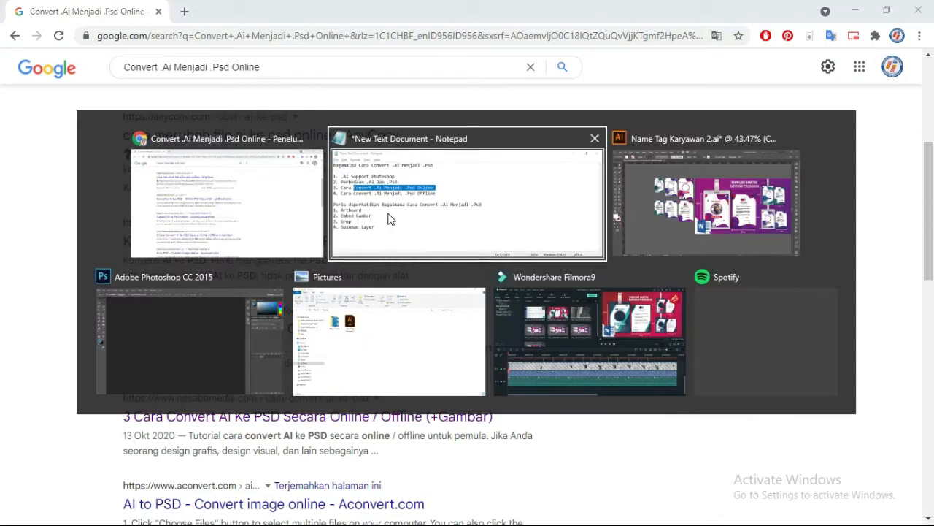
{"action": "key", "text": "alt+Tab"}
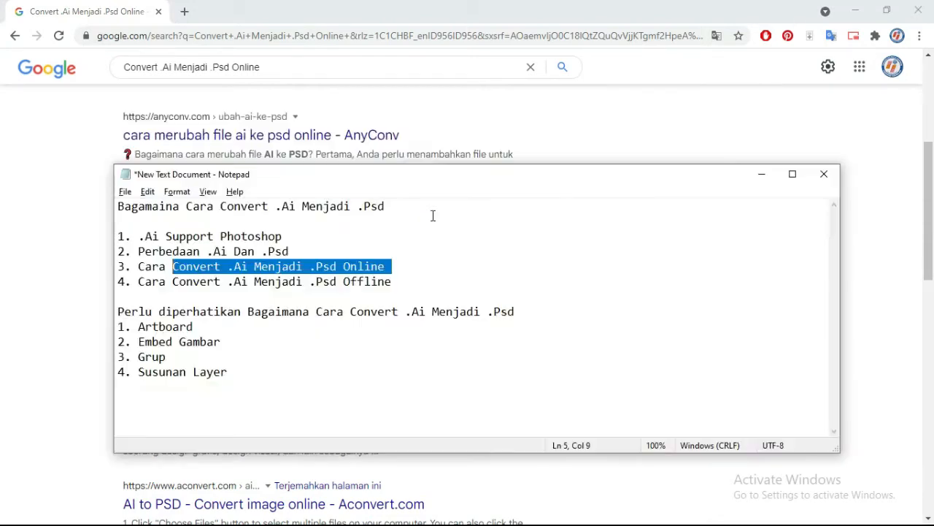
{"action": "key", "text": "alt+Tab"}
{"action": "scroll", "coordinate": [383, 172], "scroll_direction": "up", "scroll_amount": 4}
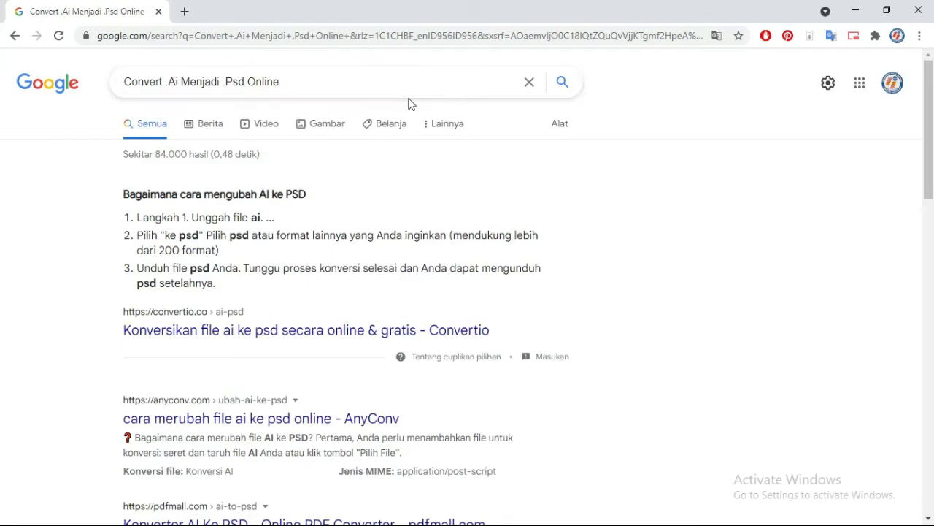
Return to the Notepad outline and highlight "Cara Convert .Ai Menjadi .Psd Offline" in item 4.
{"action": "key", "text": "alt+Tab"}
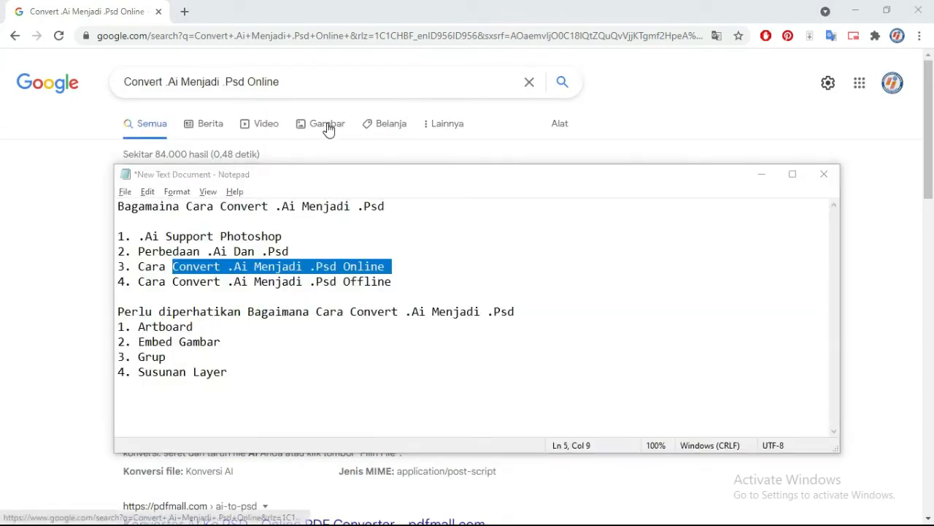
{"action": "key", "text": "alt+Tab"}
{"action": "key", "text": "alt+Tab"}
{"action": "left_click", "coordinate": [264, 257]}
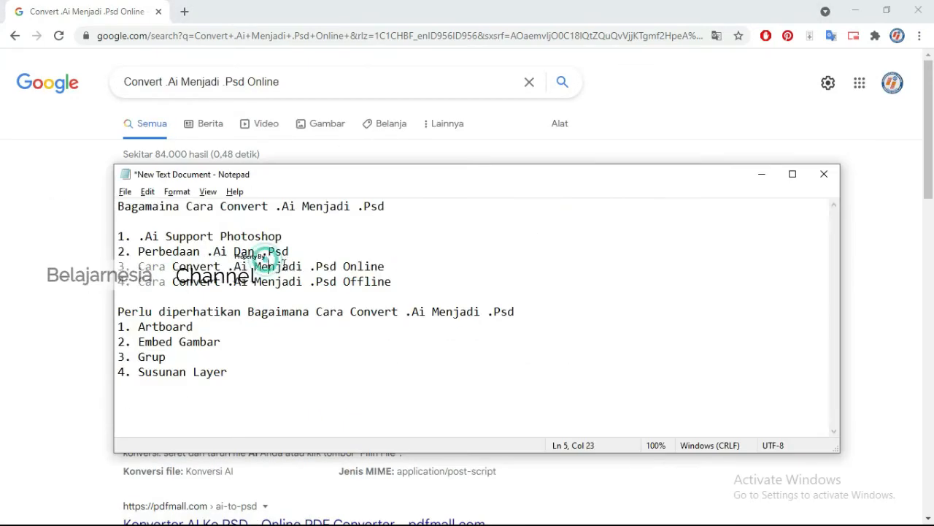
{"action": "left_click_drag", "start_coordinate": [409, 279], "coordinate": [138, 282]}
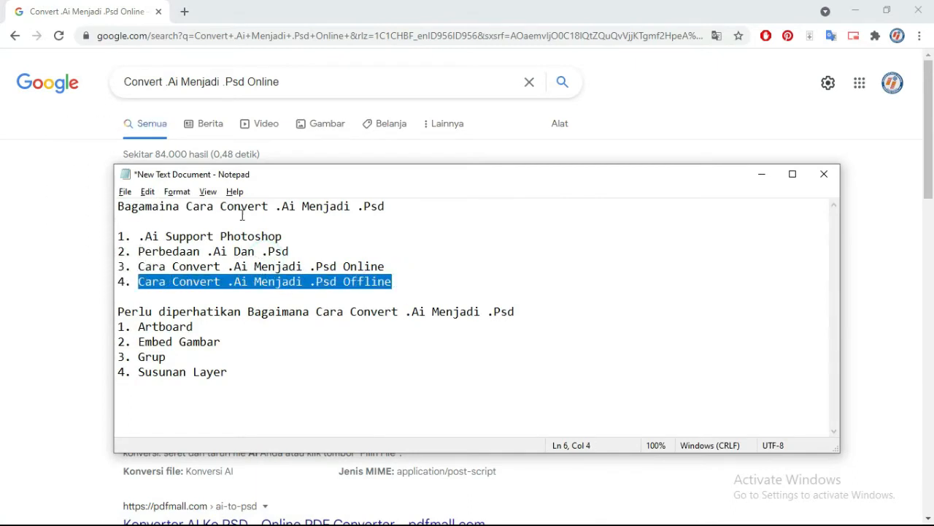
Switch to Illustrator and bring all artboards of Name Tag Karyawan 2.ai into view, with the Selection tool active.
{"action": "key", "text": "alt+Tab"}
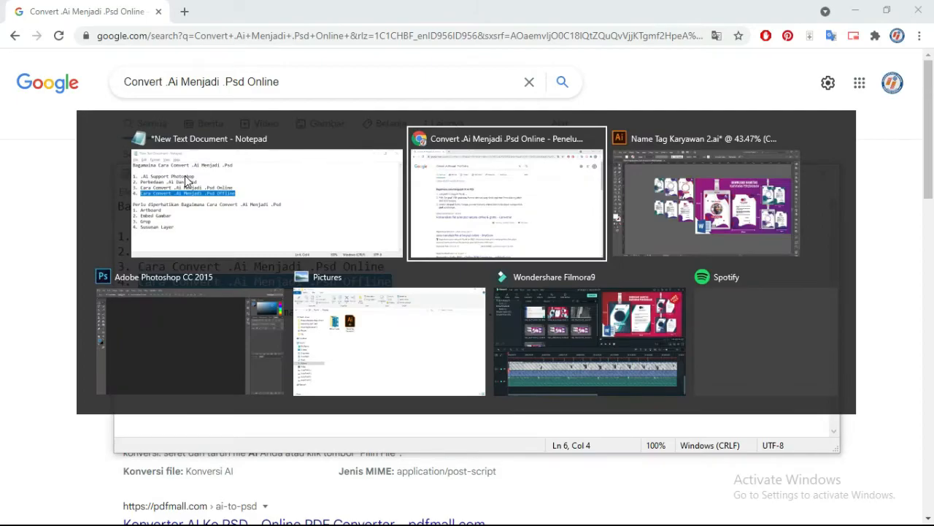
{"action": "key", "text": "alt+Tab"}
{"action": "key", "text": "space"}
{"action": "left_click_drag", "start_coordinate": [463, 134], "coordinate": [377, 155]}
{"action": "left_click", "coordinate": [16, 70]}
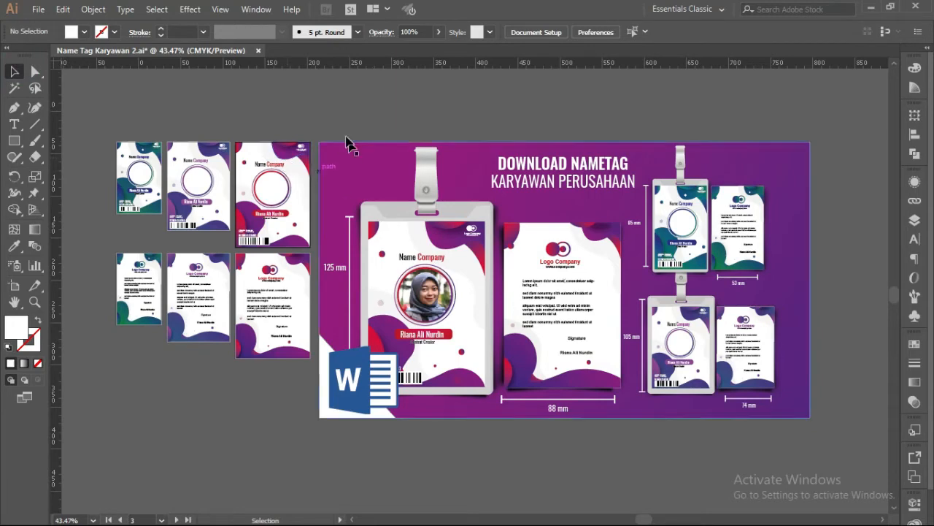
Highlight "1. Artboard" in the Notepad outline's list of points to note, and return to Illustrator.
{"action": "key", "text": "alt+Tab"}
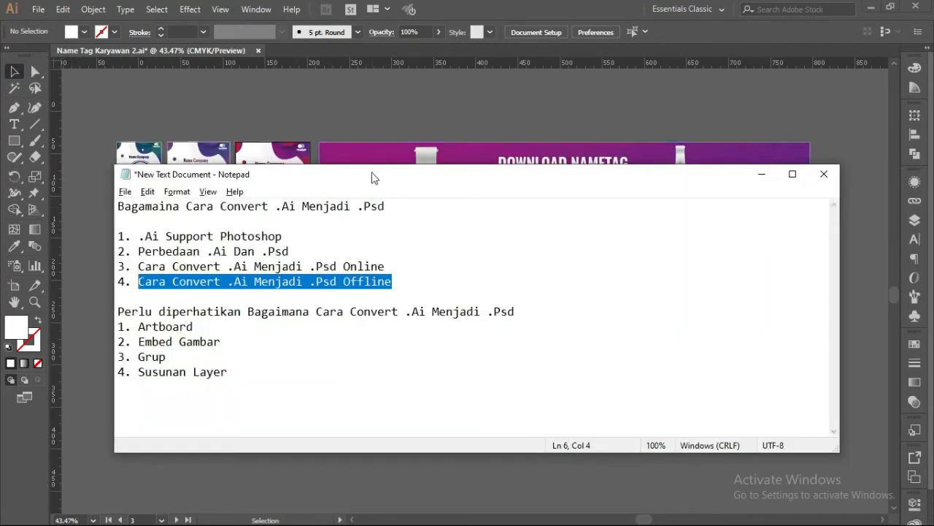
{"action": "left_click_drag", "start_coordinate": [371, 177], "coordinate": [405, 165]}
{"action": "left_click", "coordinate": [227, 314]}
{"action": "key", "text": "shift+Home"}
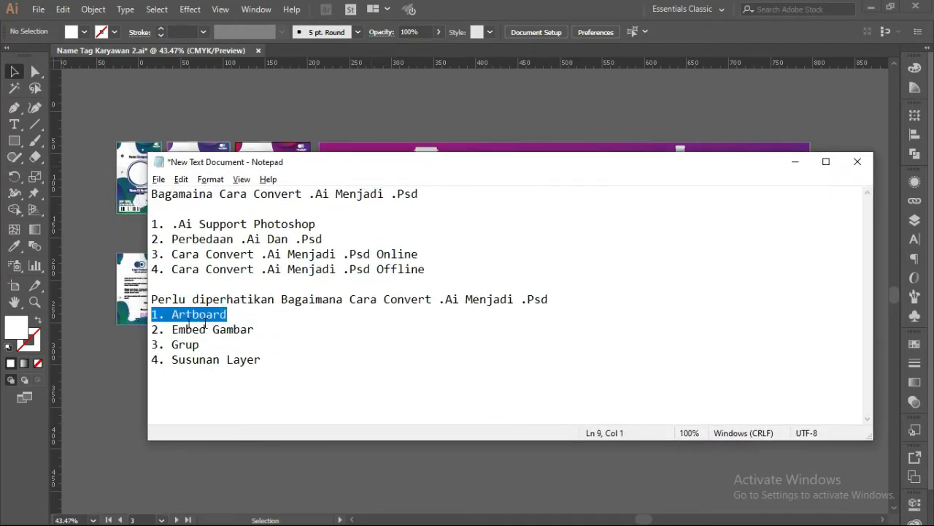
{"action": "left_click", "coordinate": [479, 107]}
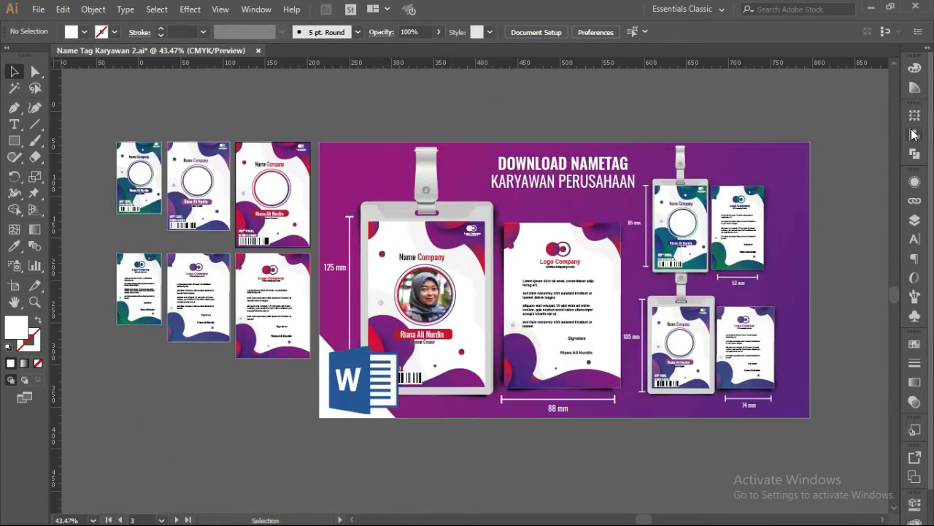
Show the list of artboards as a separate floating window, make it taller, and place it over the purple mockup.
{"action": "left_click", "coordinate": [912, 474]}
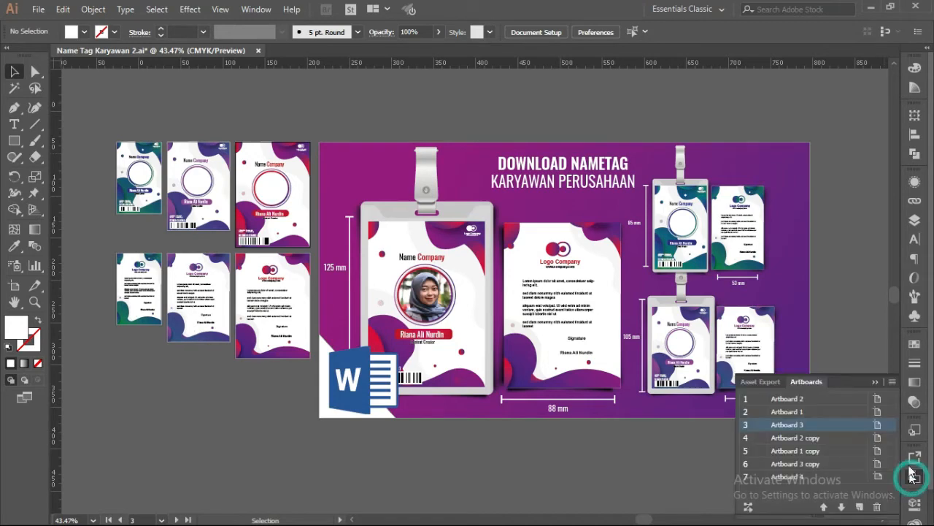
{"action": "left_click", "coordinate": [269, 8]}
{"action": "left_click", "coordinate": [806, 381]}
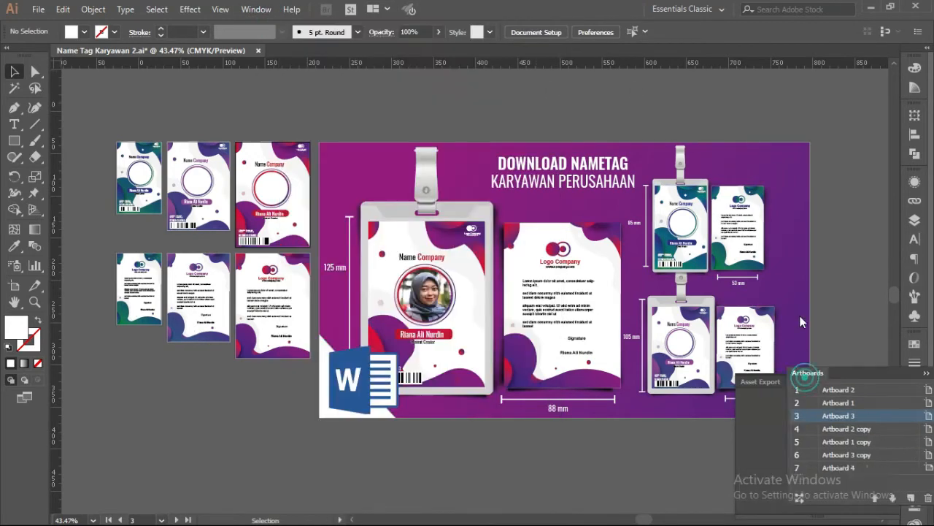
{"action": "left_click_drag", "start_coordinate": [806, 381], "coordinate": [737, 123]}
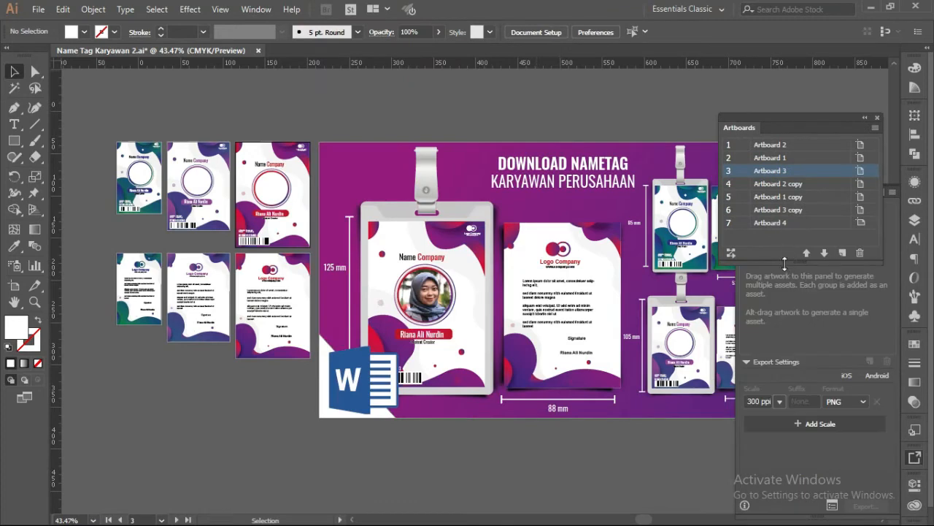
{"action": "left_click_drag", "start_coordinate": [785, 259], "coordinate": [801, 334]}
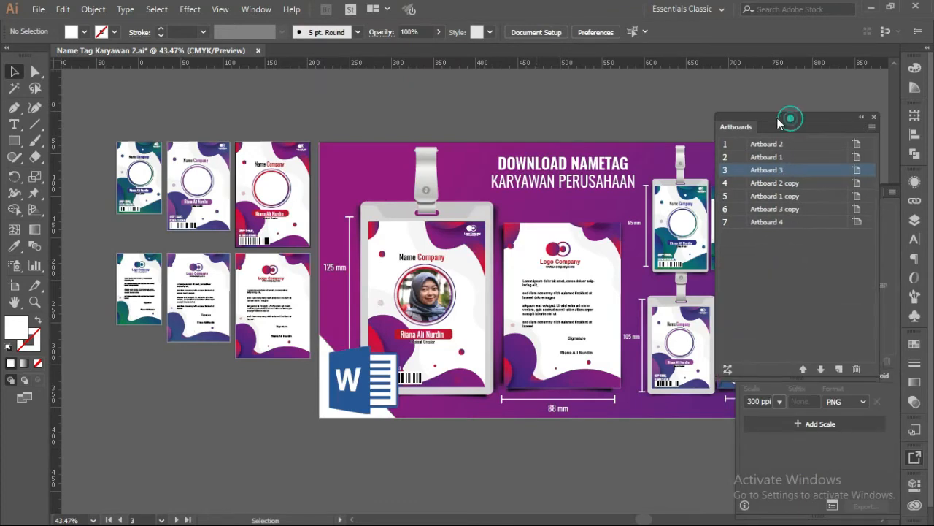
{"action": "left_click_drag", "start_coordinate": [788, 115], "coordinate": [715, 133]}
{"action": "left_click", "coordinate": [875, 193]}
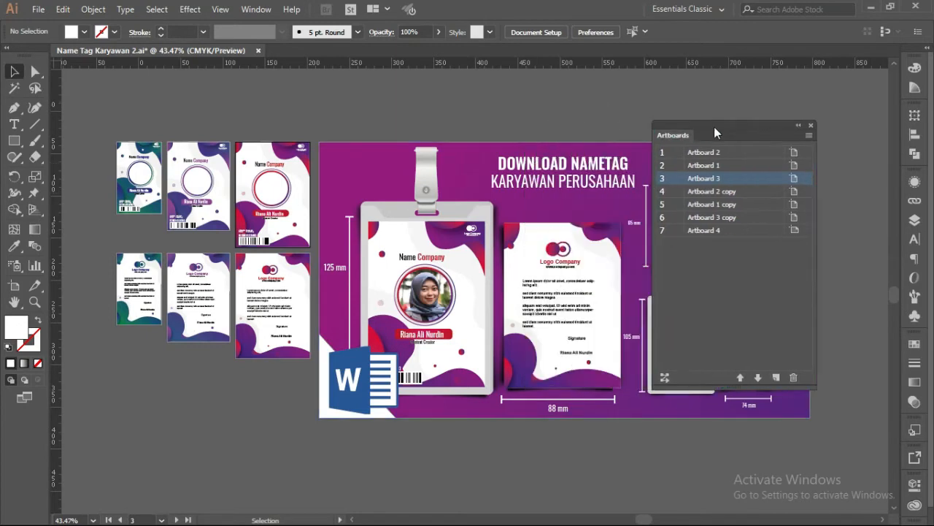
View Artboard 2, Artboard 1 and Artboard 4 one after another from the artboard list.
{"action": "left_click", "coordinate": [672, 233]}
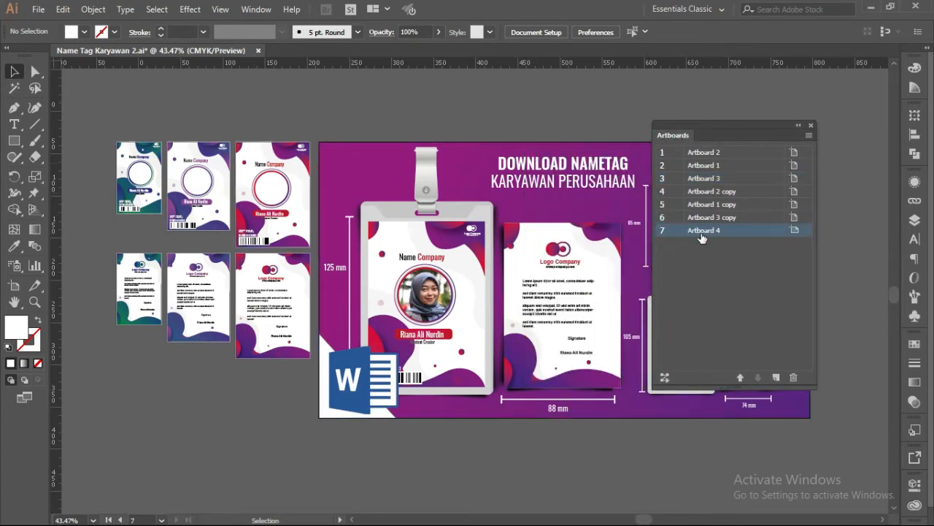
{"action": "double_click", "coordinate": [679, 155]}
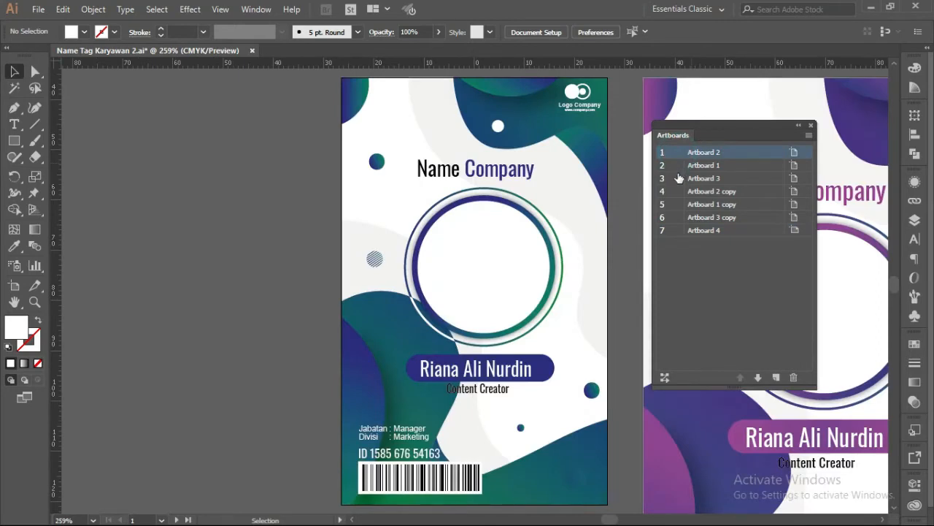
{"action": "double_click", "coordinate": [679, 167]}
{"action": "double_click", "coordinate": [677, 231]}
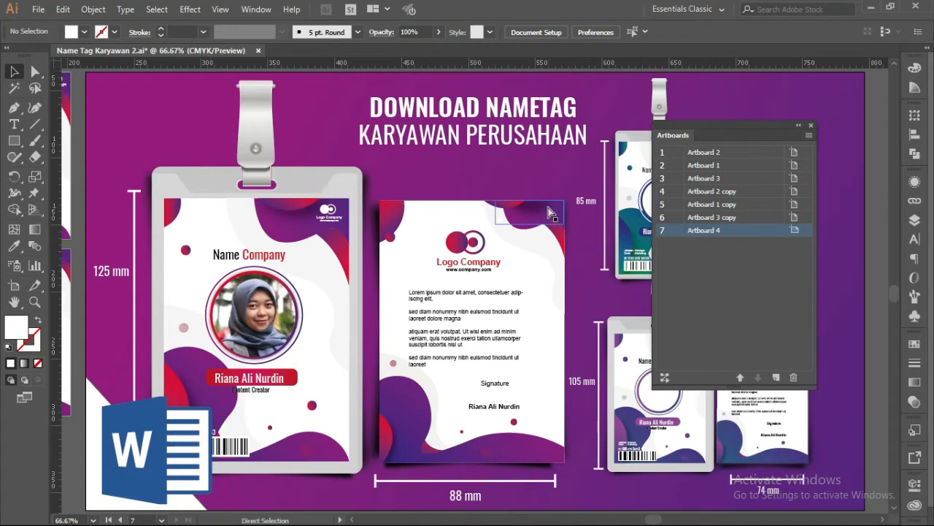
Make Artboard 2 and then Artboard 3 copy active with all artboards in view, and move the artboard list clear of the artwork.
{"action": "key", "text": "ctrl+minus"}
{"action": "key", "text": "ctrl+a"}
{"action": "key", "text": "ctrl+minus"}
{"action": "key", "text": "ctrl+minus"}
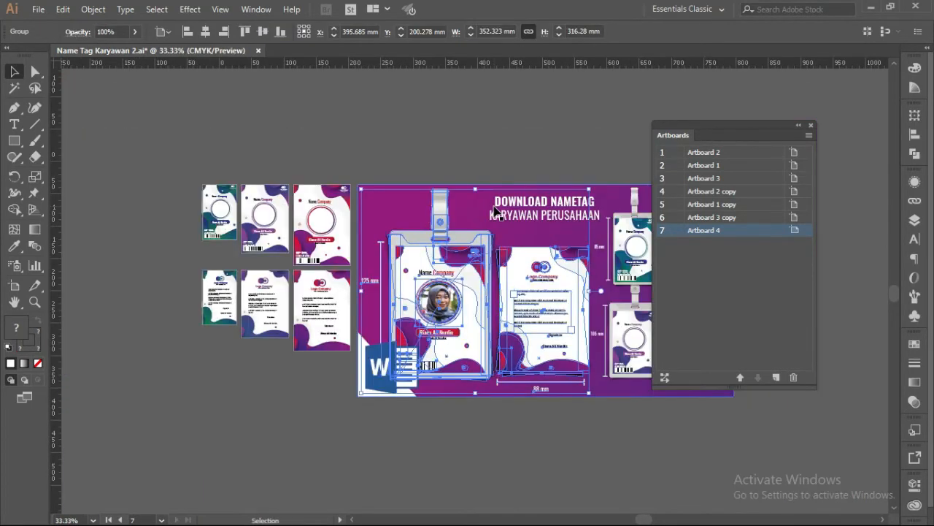
{"action": "left_click_drag", "start_coordinate": [588, 146], "coordinate": [521, 131]}
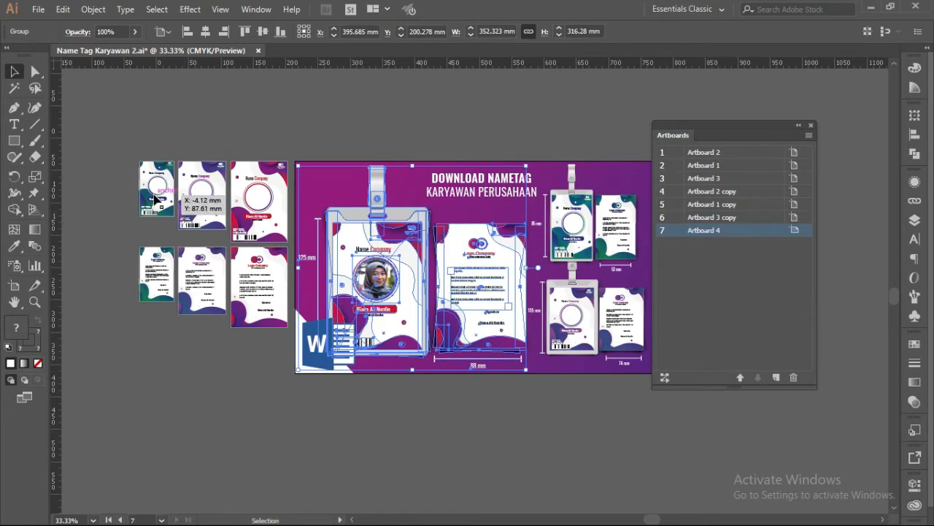
{"action": "left_click", "coordinate": [717, 152]}
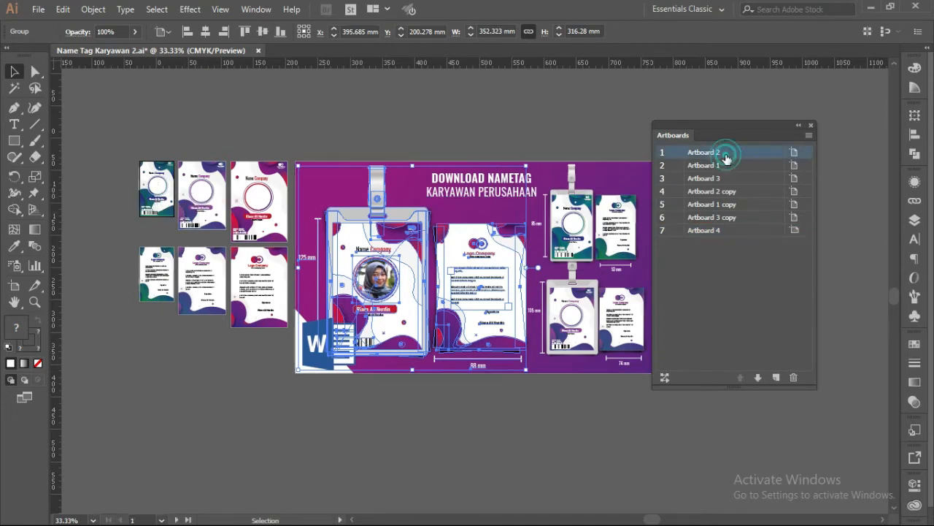
{"action": "left_click", "coordinate": [717, 217]}
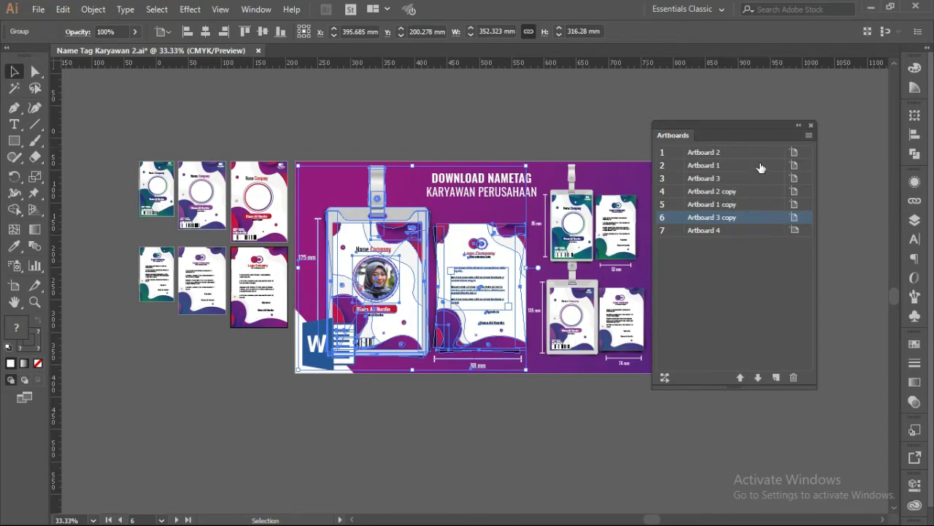
{"action": "left_click_drag", "start_coordinate": [723, 135], "coordinate": [754, 156]}
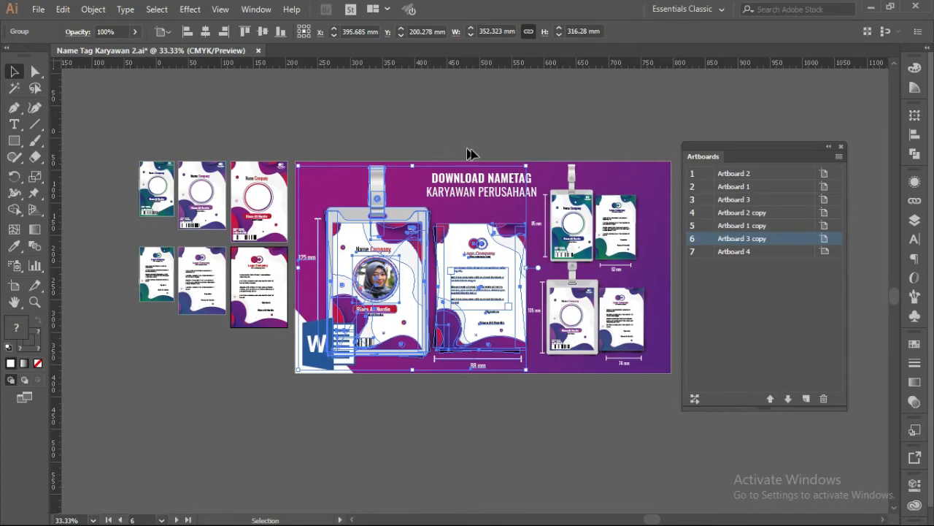
Switch to Notepad, highlight "2. Embed Gambar" in the outline, and return to Illustrator.
{"action": "key", "text": "alt+Tab"}
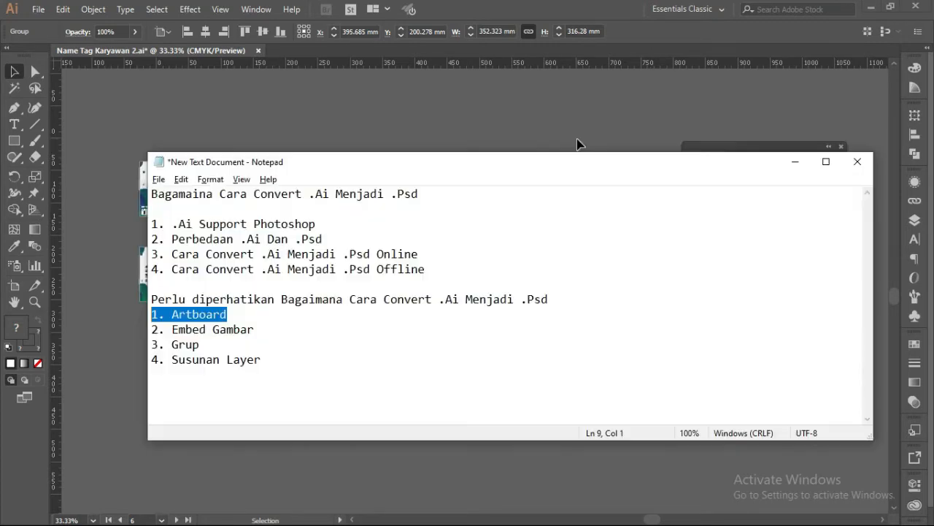
{"action": "left_click_drag", "start_coordinate": [275, 329], "coordinate": [149, 330]}
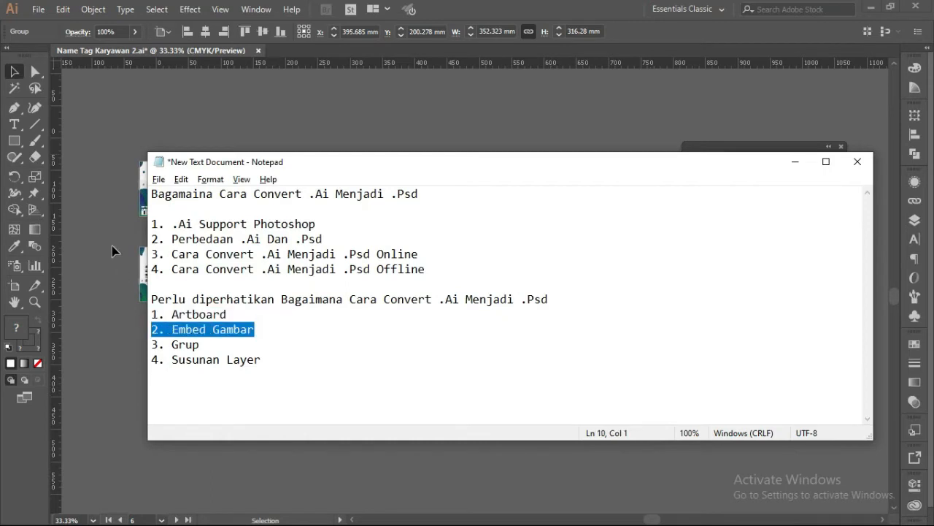
{"action": "key", "text": "alt+Tab"}
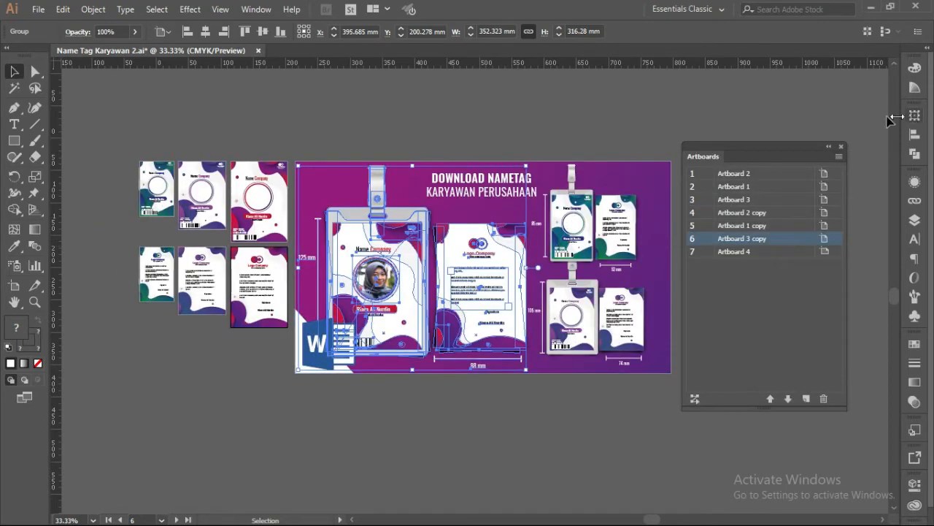
Open the list of linked images and examine the embedding details of several shadow, circle and barcode images.
{"action": "left_click", "coordinate": [915, 200]}
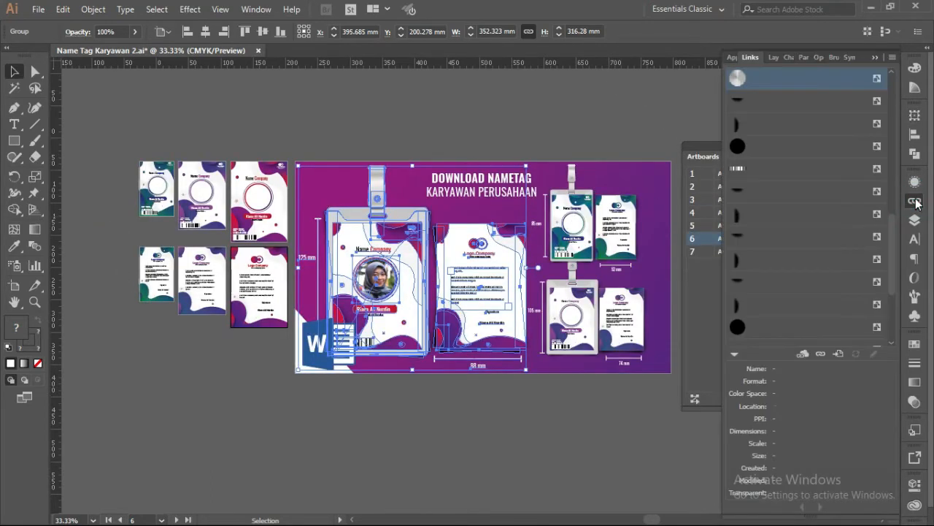
{"action": "left_click", "coordinate": [767, 101]}
{"action": "scroll", "coordinate": [764, 118], "scroll_direction": "up", "scroll_amount": 5}
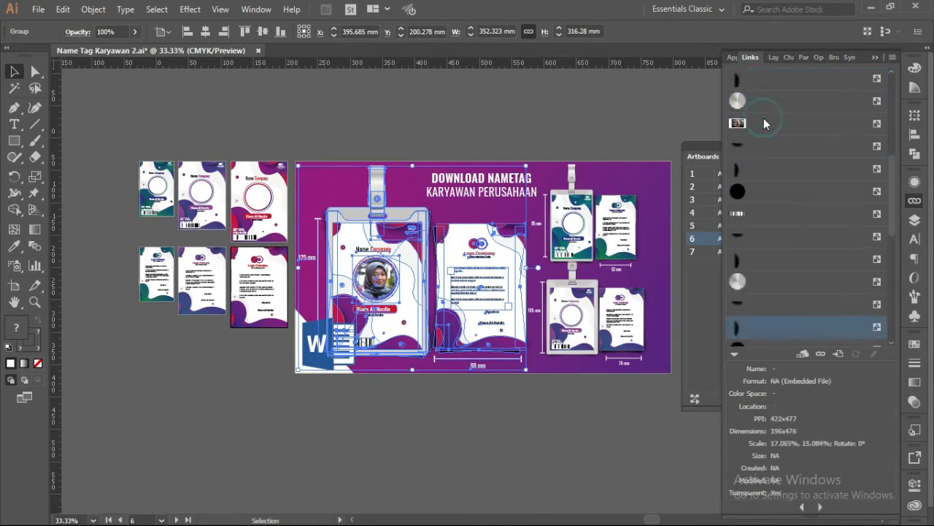
{"action": "left_click", "coordinate": [755, 169]}
{"action": "scroll", "coordinate": [764, 169], "scroll_direction": "up", "scroll_amount": 2}
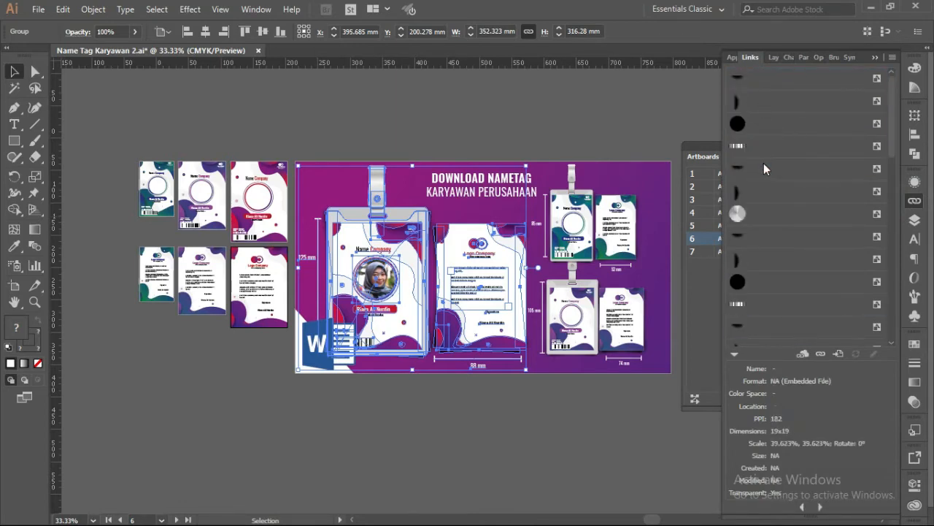
{"action": "left_click", "coordinate": [772, 147]}
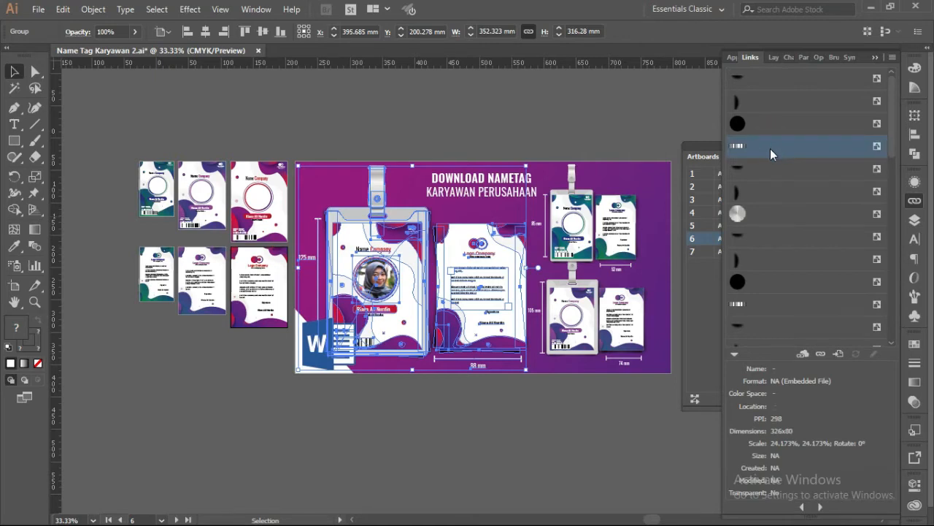
{"action": "left_click", "coordinate": [758, 239]}
{"action": "left_click", "coordinate": [761, 124]}
{"action": "left_click", "coordinate": [759, 100]}
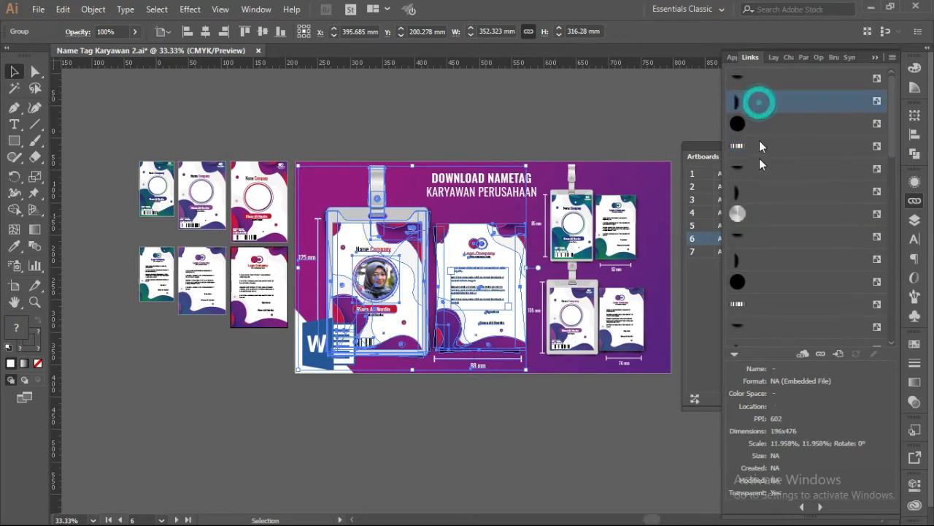
{"action": "left_click", "coordinate": [759, 236]}
{"action": "left_click", "coordinate": [759, 259]}
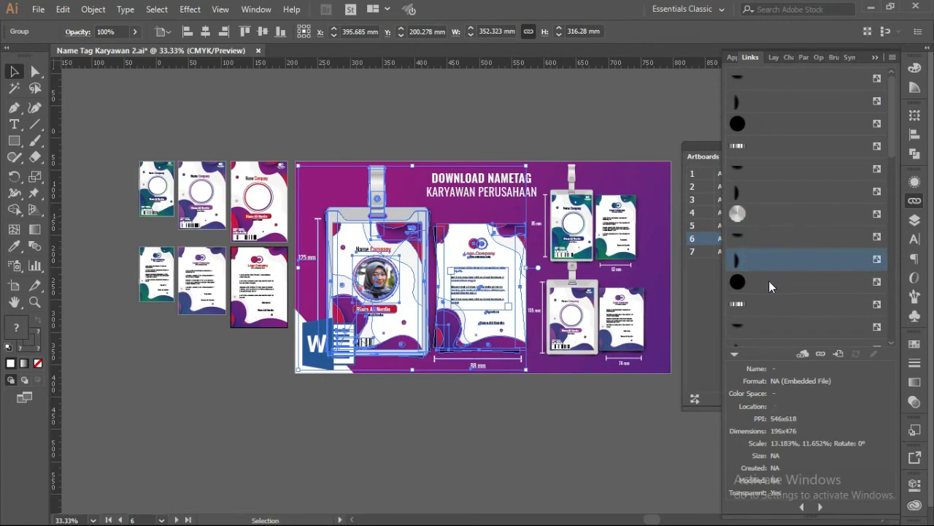
Find the 1366x768 photo among the linked images and go to it on the canvas so that it is selected.
{"action": "left_click", "coordinate": [769, 281]}
{"action": "scroll", "coordinate": [770, 263], "scroll_direction": "down", "scroll_amount": 3}
{"action": "left_click", "coordinate": [763, 203]}
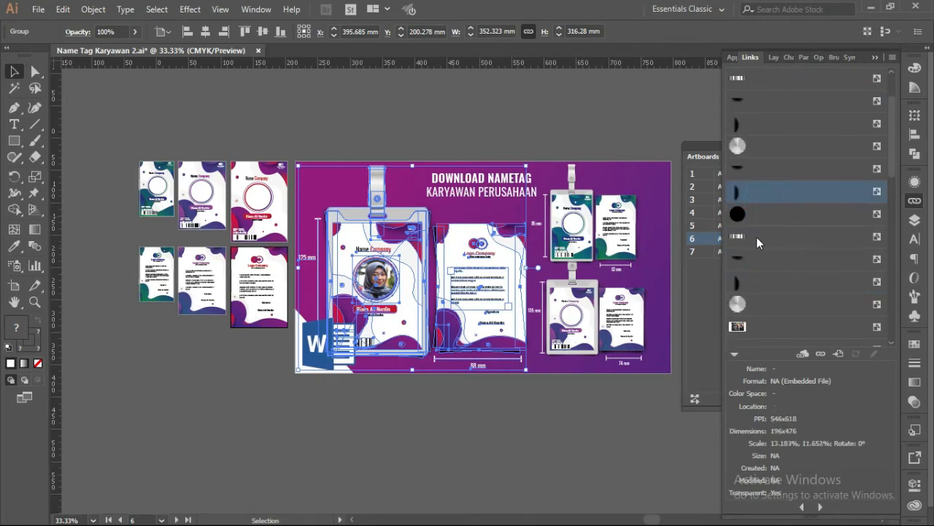
{"action": "scroll", "coordinate": [760, 237], "scroll_direction": "down", "scroll_amount": 3}
{"action": "left_click", "coordinate": [764, 192]}
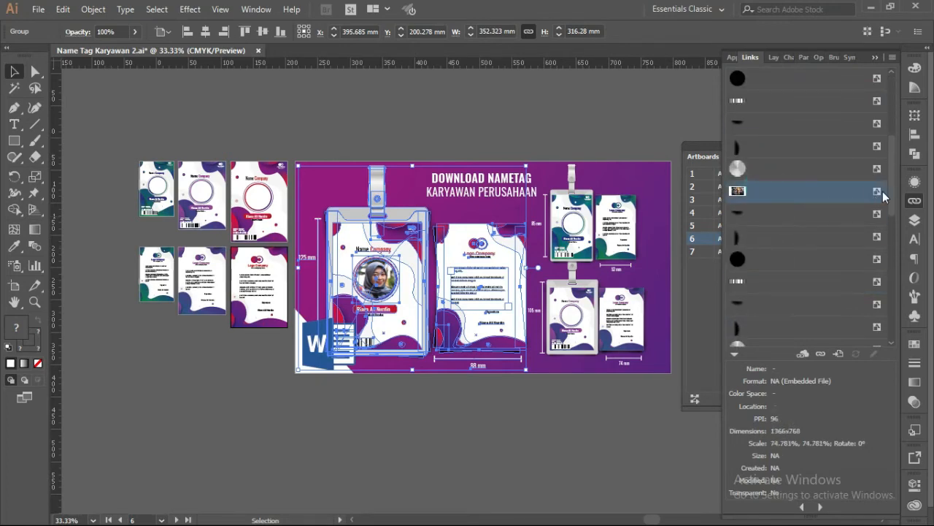
{"action": "left_click", "coordinate": [839, 353]}
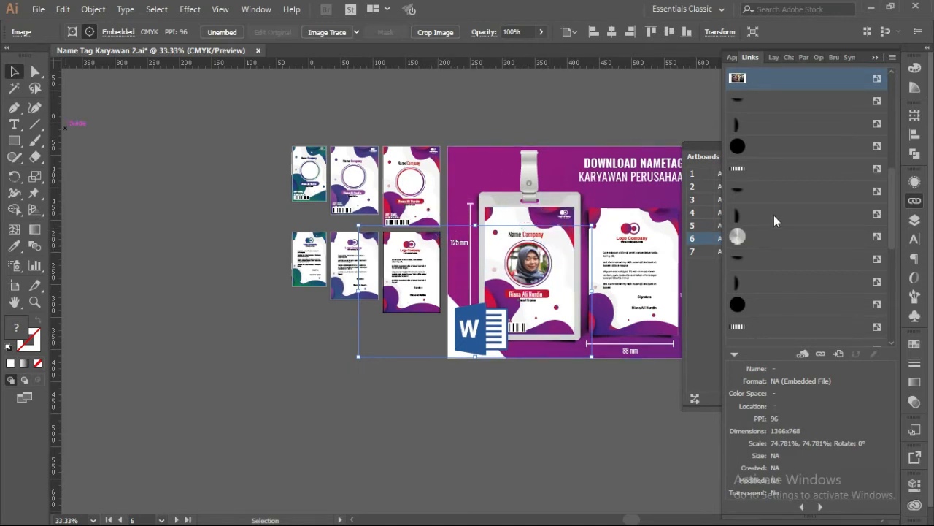
Check the embedding status of the remaining linked images and where the Links list can be enabled.
{"action": "scroll", "coordinate": [759, 146], "scroll_direction": "down", "scroll_amount": 3}
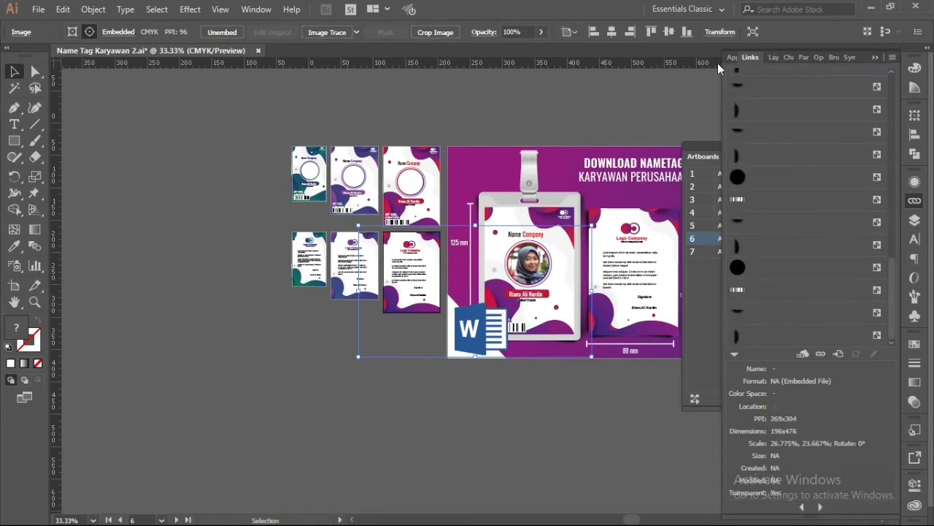
{"action": "left_click", "coordinate": [257, 9]}
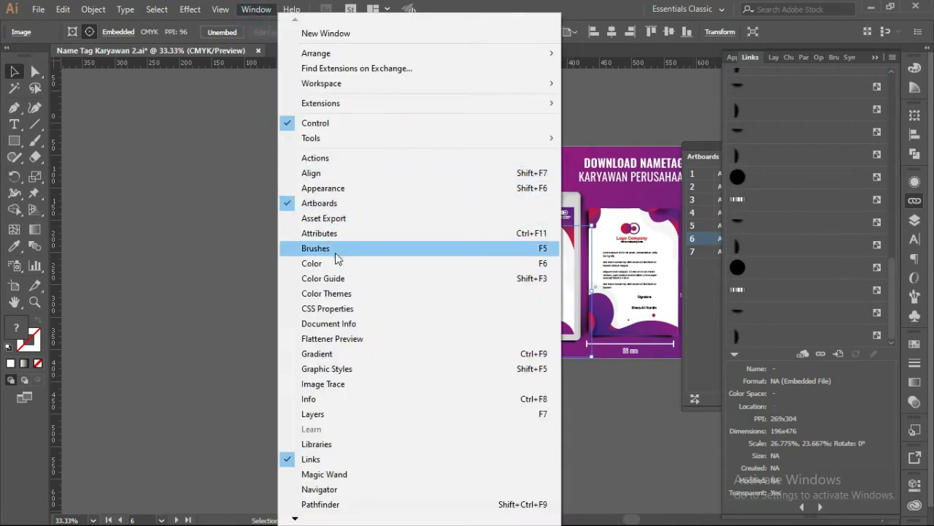
{"action": "left_click", "coordinate": [808, 140]}
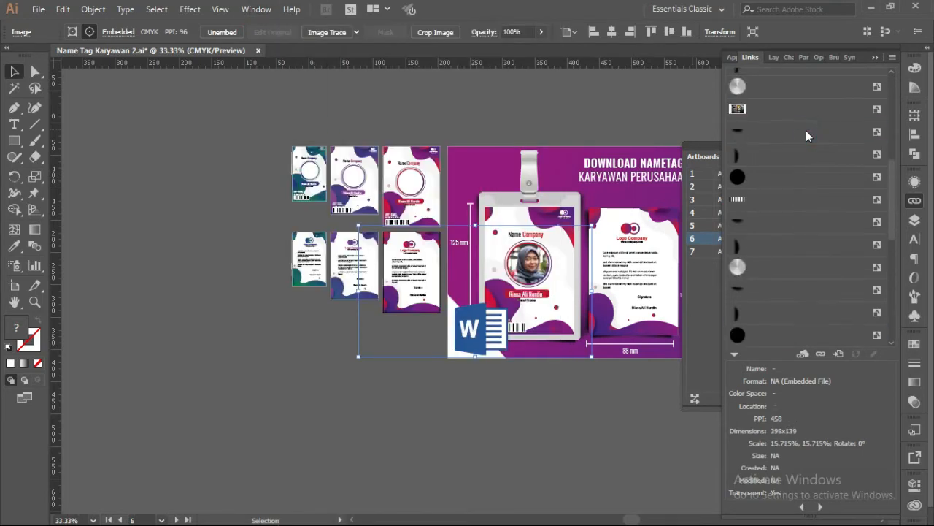
{"action": "scroll", "coordinate": [806, 129], "scroll_direction": "up", "scroll_amount": 5}
{"action": "scroll", "coordinate": [806, 130], "scroll_direction": "down", "scroll_amount": 3}
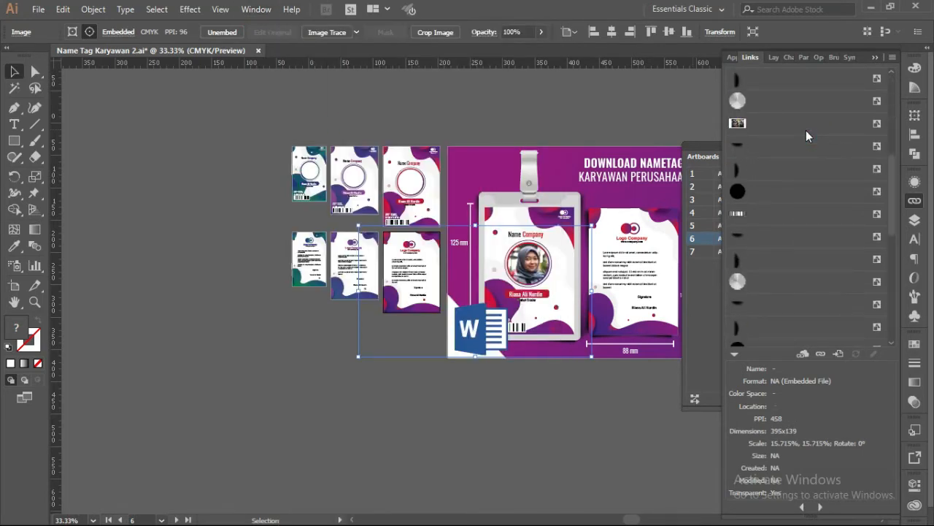
{"action": "left_click", "coordinate": [806, 140]}
{"action": "scroll", "coordinate": [807, 140], "scroll_direction": "down", "scroll_amount": 1}
Switch to Notepad, highlight "3. Grup" in the outline, and return to Illustrator.
{"action": "key", "text": "alt+Tab"}
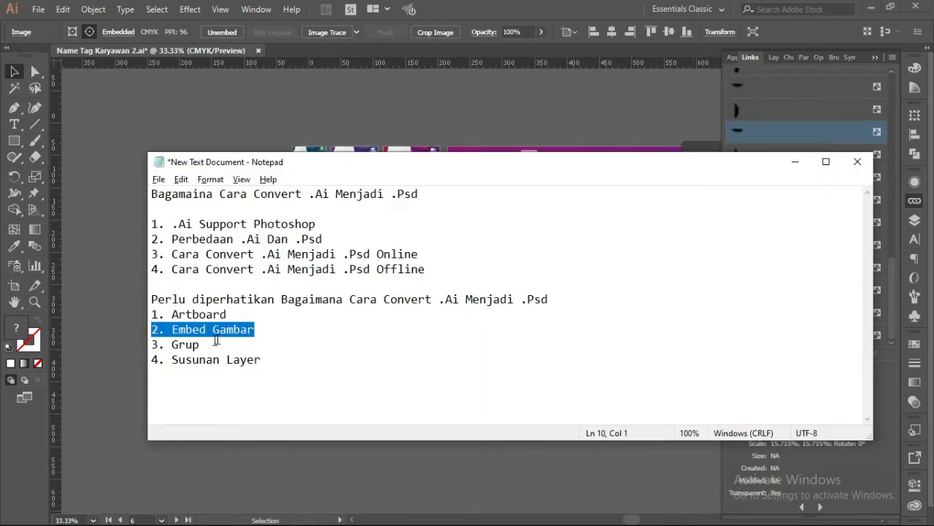
{"action": "left_click", "coordinate": [234, 343]}
{"action": "key", "text": "shift+Home"}
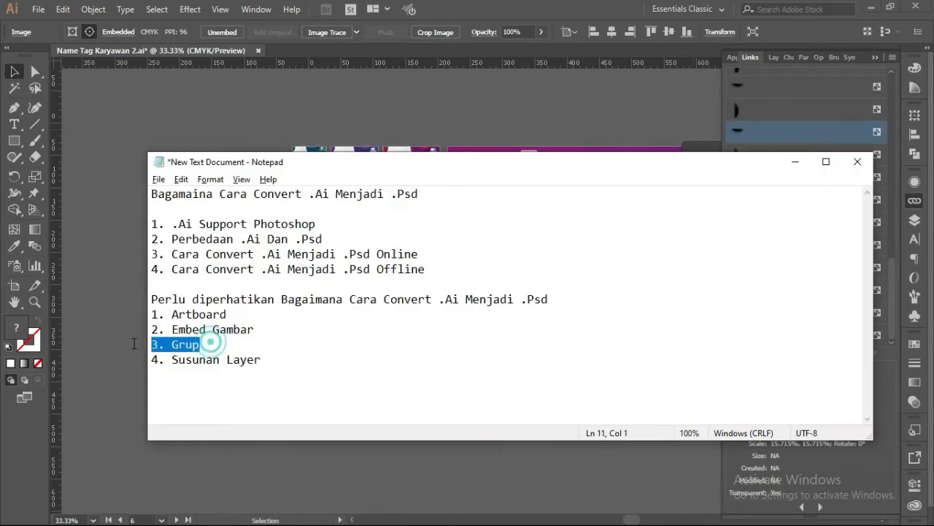
{"action": "left_click", "coordinate": [117, 203]}
{"action": "key", "text": "alt+Tab"}
{"action": "key", "text": "alt+Tab"}
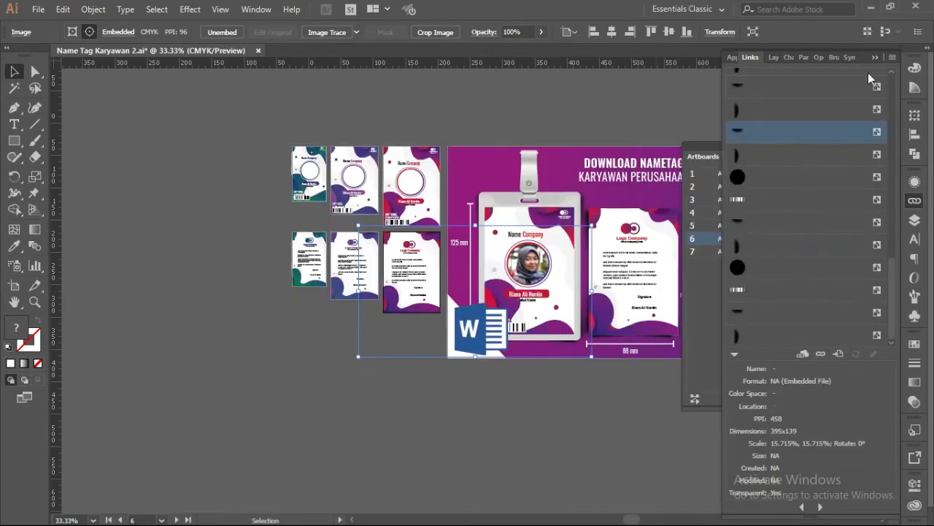
Dock the floating artboard list back among the collapsed panels and open the Layers list.
{"action": "left_click", "coordinate": [874, 58]}
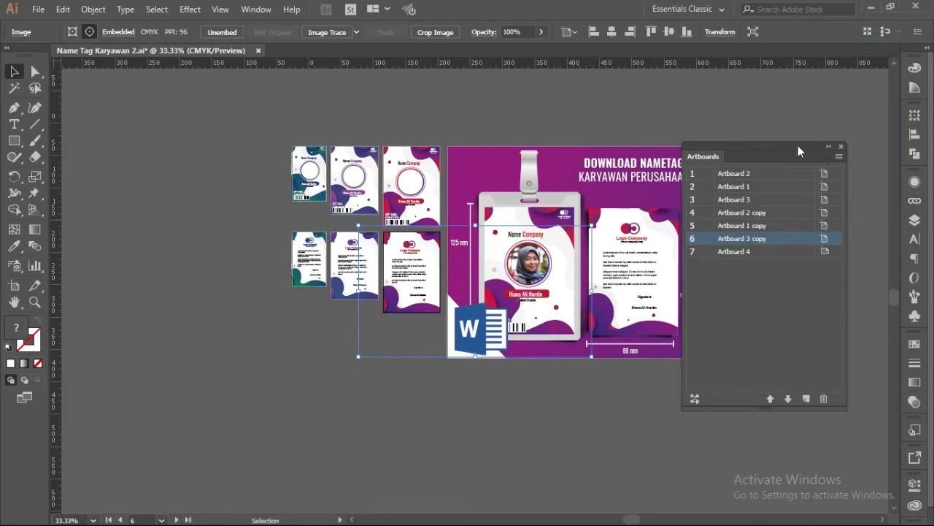
{"action": "left_click_drag", "start_coordinate": [798, 145], "coordinate": [918, 177]}
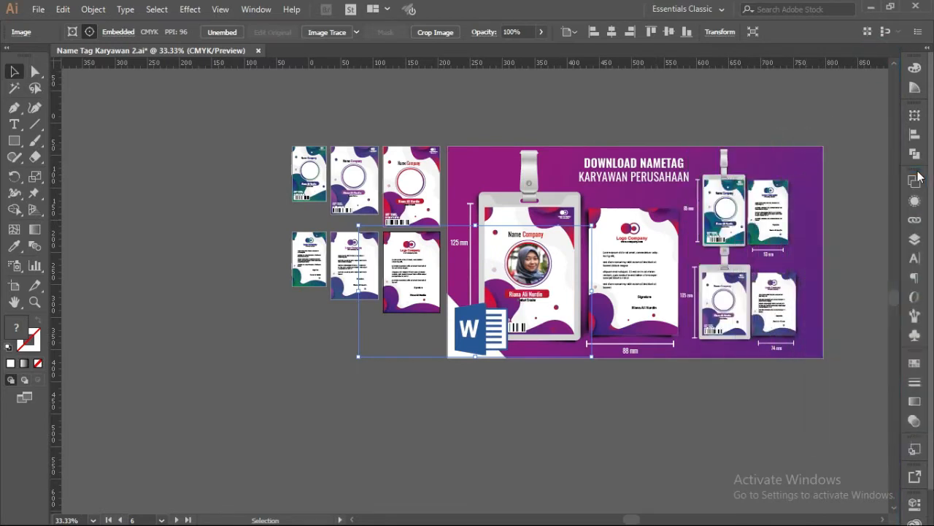
{"action": "left_click", "coordinate": [915, 238]}
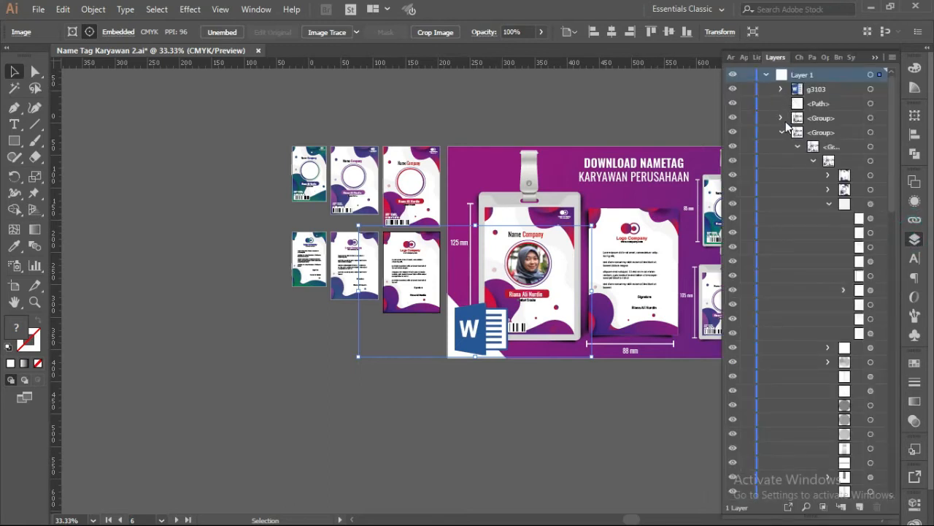
Collapse the expanded group in the layer list and ungroup the medium blue front card.
{"action": "left_click", "coordinate": [783, 132]}
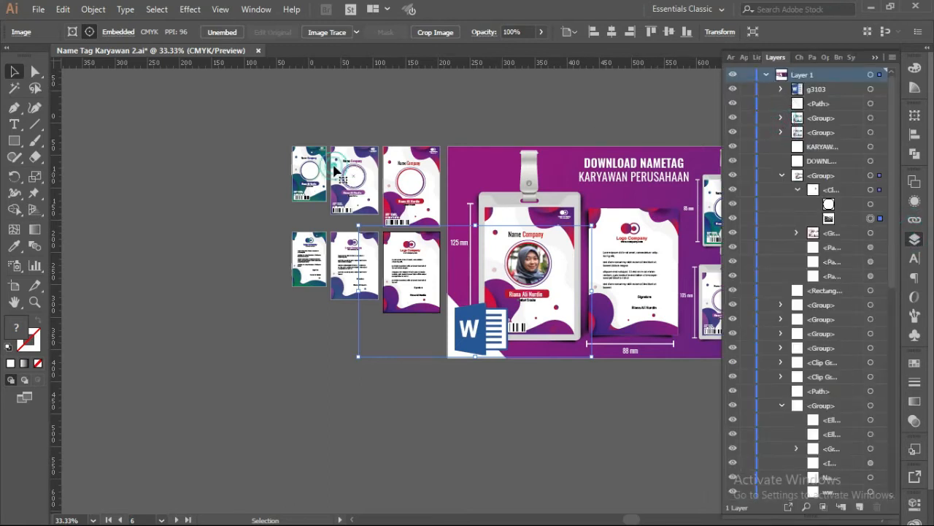
{"action": "left_click", "coordinate": [310, 171]}
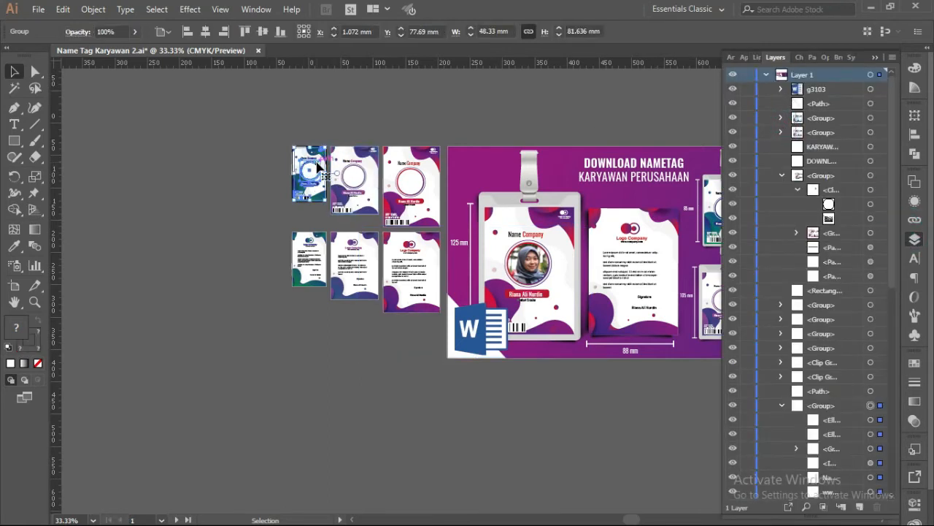
{"action": "left_click", "coordinate": [335, 130]}
{"action": "left_click", "coordinate": [337, 181]}
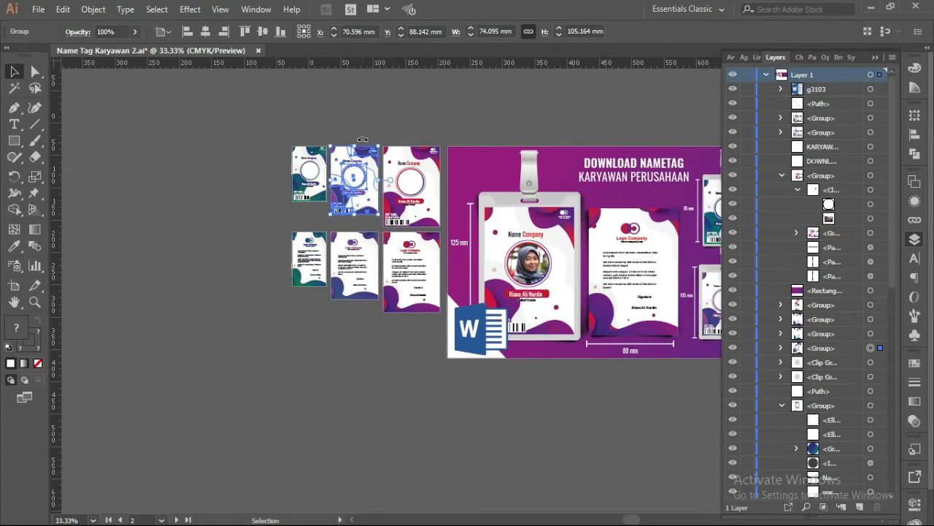
{"action": "right_click", "coordinate": [361, 166]}
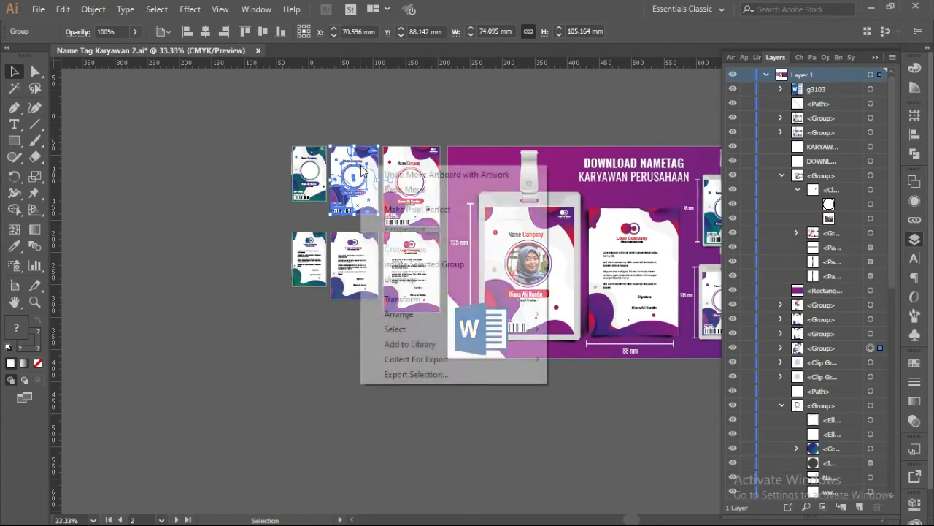
{"action": "left_click", "coordinate": [411, 277]}
Ungroup the front and back of the large red name tag.
{"action": "left_click", "coordinate": [398, 173]}
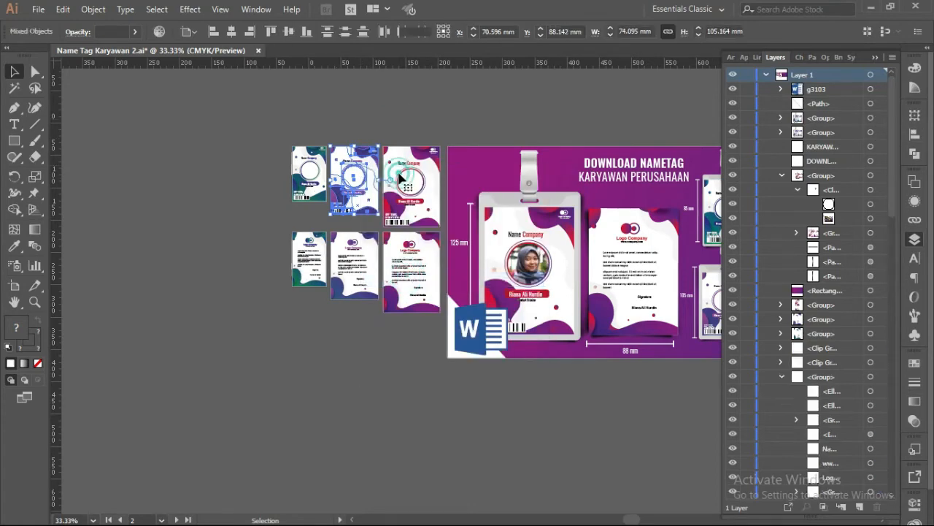
{"action": "right_click", "coordinate": [399, 173]}
{"action": "left_click", "coordinate": [447, 288]}
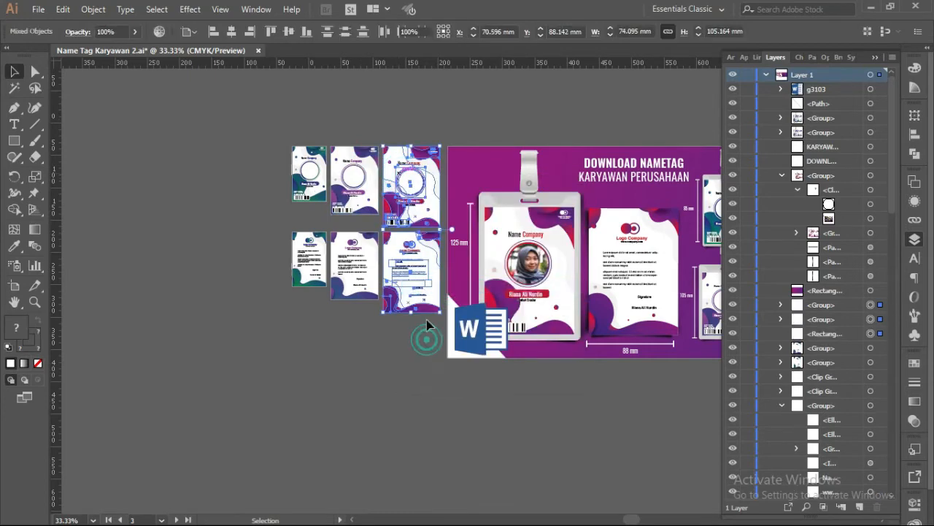
{"action": "left_click", "coordinate": [413, 272]}
{"action": "right_click", "coordinate": [413, 275]}
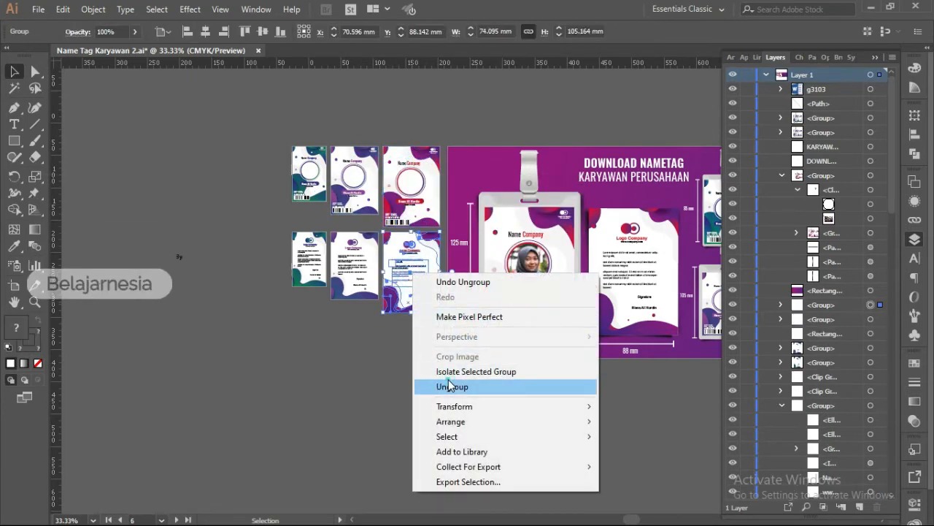
{"action": "left_click", "coordinate": [448, 386]}
{"action": "left_click", "coordinate": [397, 355]}
Ungroup the back sides of the medium blue and small green name tags.
{"action": "right_click", "coordinate": [351, 264]}
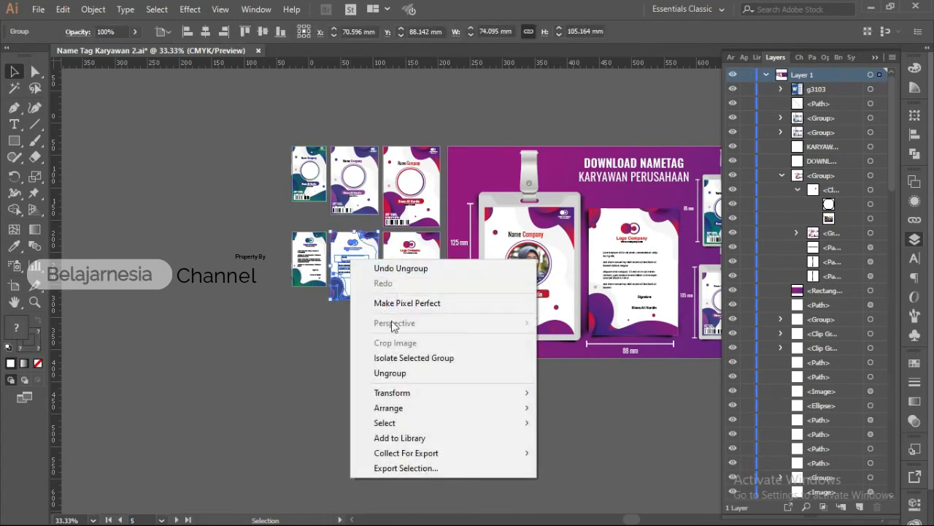
{"action": "left_click", "coordinate": [441, 371]}
{"action": "left_click", "coordinate": [265, 273]}
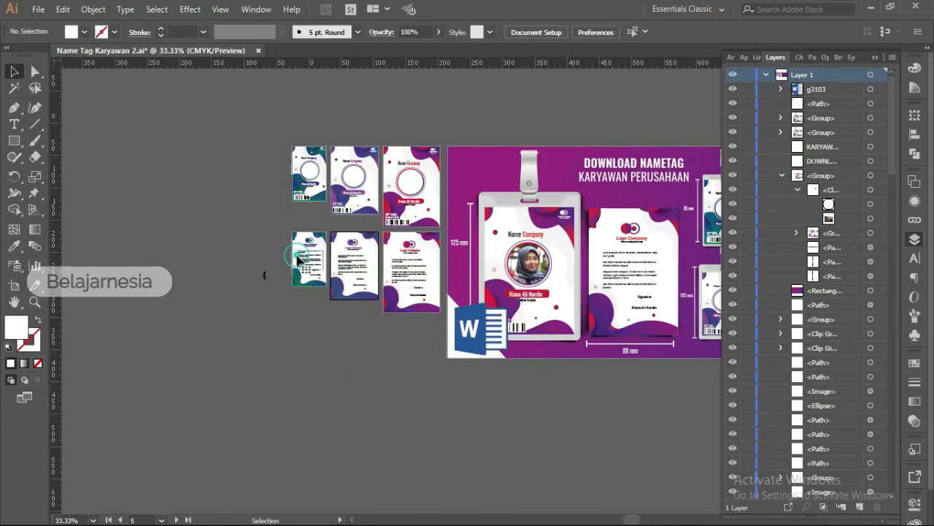
{"action": "right_click", "coordinate": [298, 256]}
{"action": "left_click", "coordinate": [351, 370]}
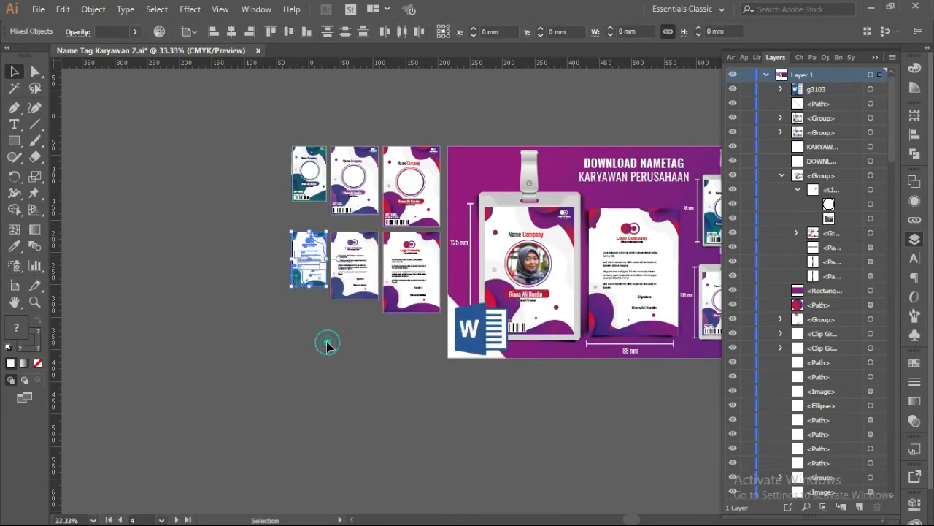
{"action": "left_click", "coordinate": [328, 340]}
Ungroup the remaining nested group on the medium blue front card and select its photo circle as a separate object.
{"action": "left_click", "coordinate": [308, 171]}
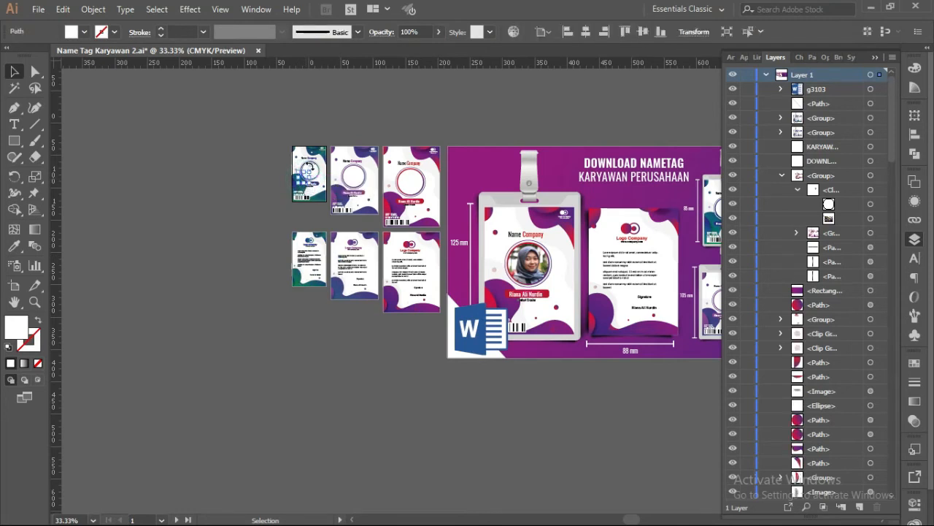
{"action": "left_click", "coordinate": [351, 182]}
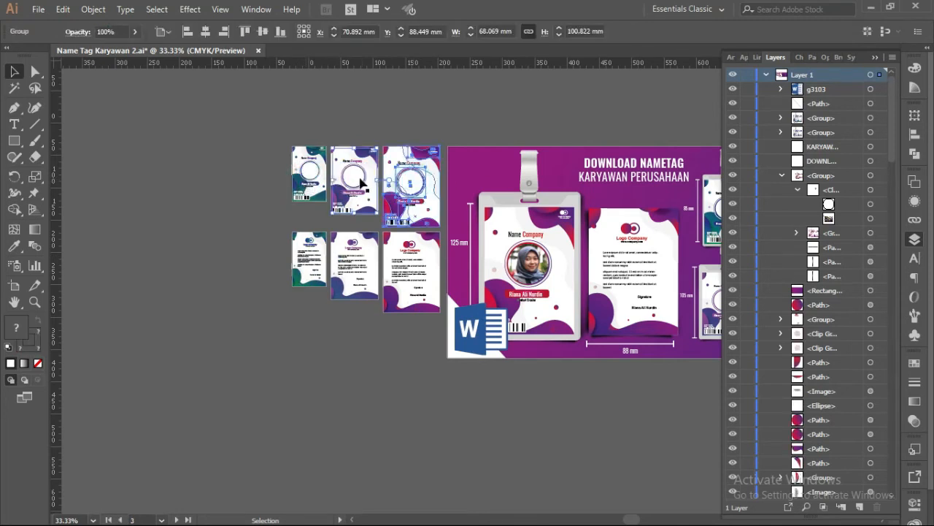
{"action": "left_click", "coordinate": [356, 179]}
{"action": "right_click", "coordinate": [357, 177]}
{"action": "left_click", "coordinate": [386, 291]}
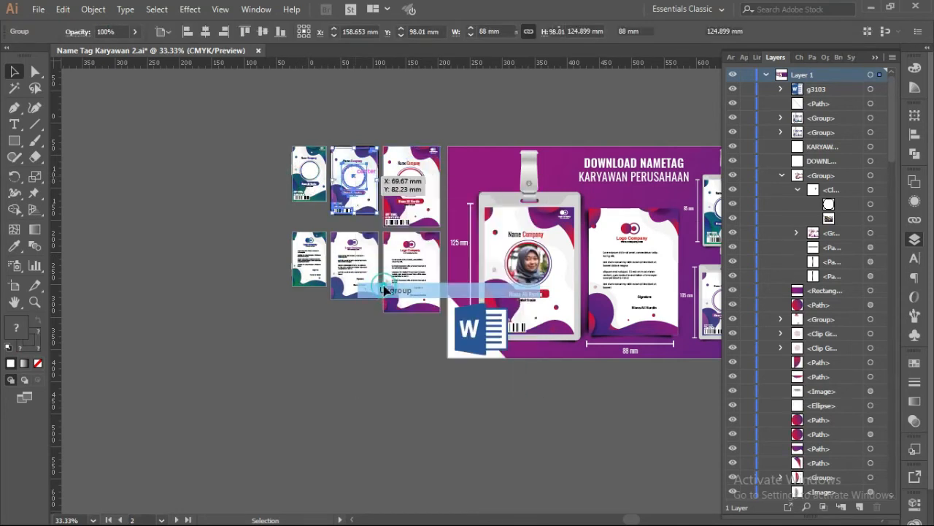
{"action": "left_click", "coordinate": [371, 333]}
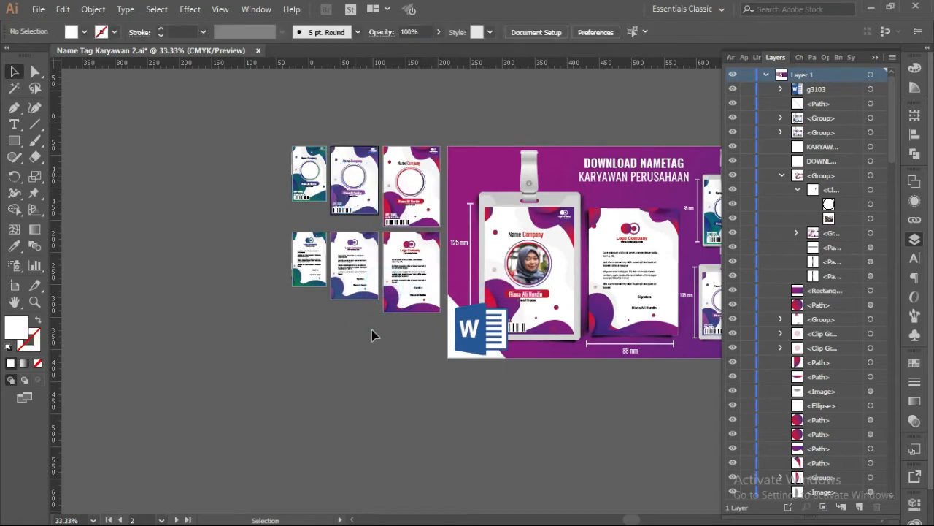
{"action": "left_click", "coordinate": [354, 180]}
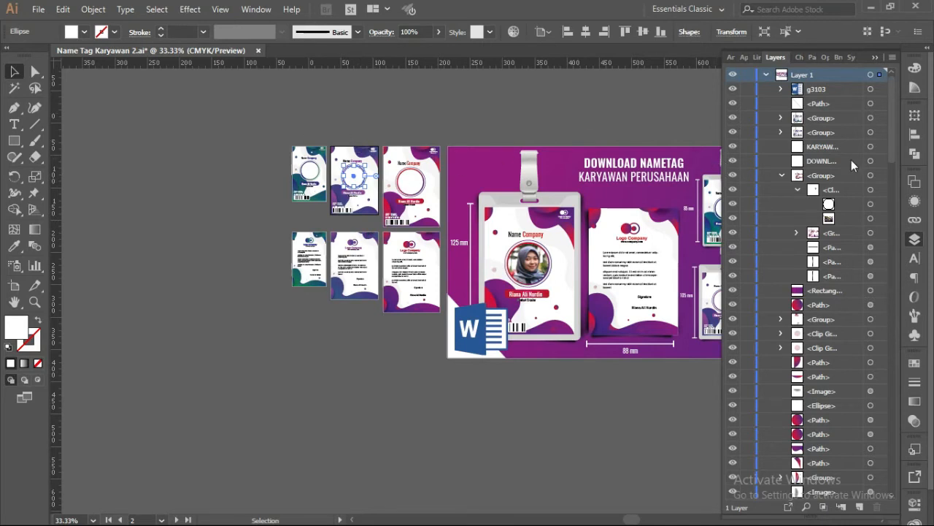
Select the two collapsed groups below g3103 in the layer list one at a time to see which mockup artwork each contains.
{"action": "left_click", "coordinate": [870, 118]}
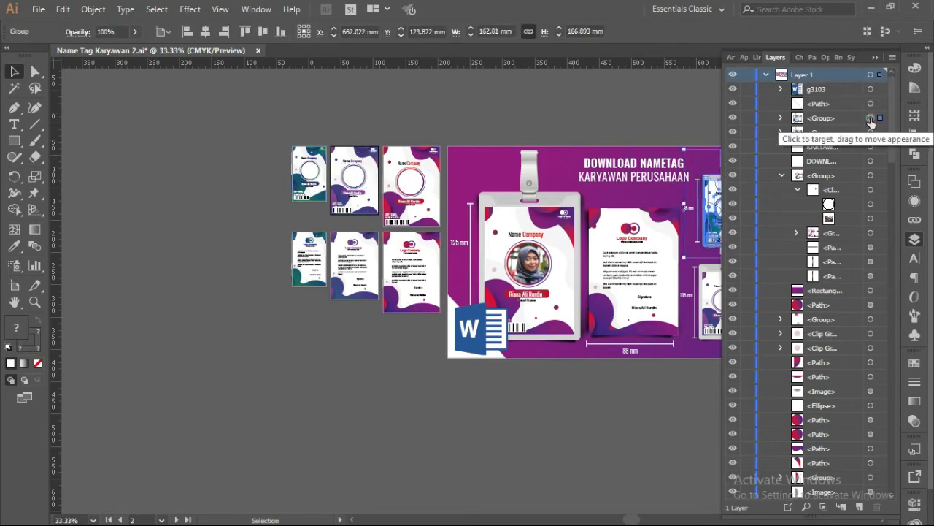
{"action": "left_click", "coordinate": [871, 118]}
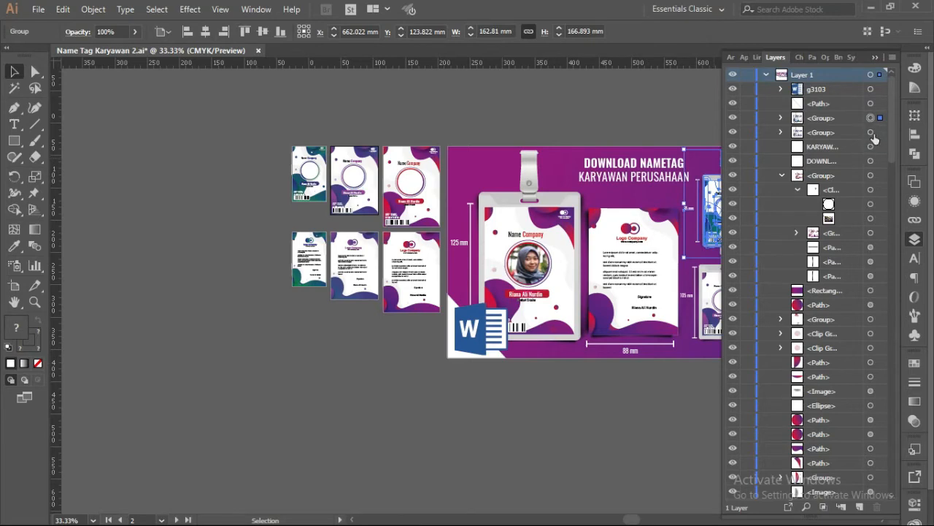
{"action": "left_click", "coordinate": [871, 132]}
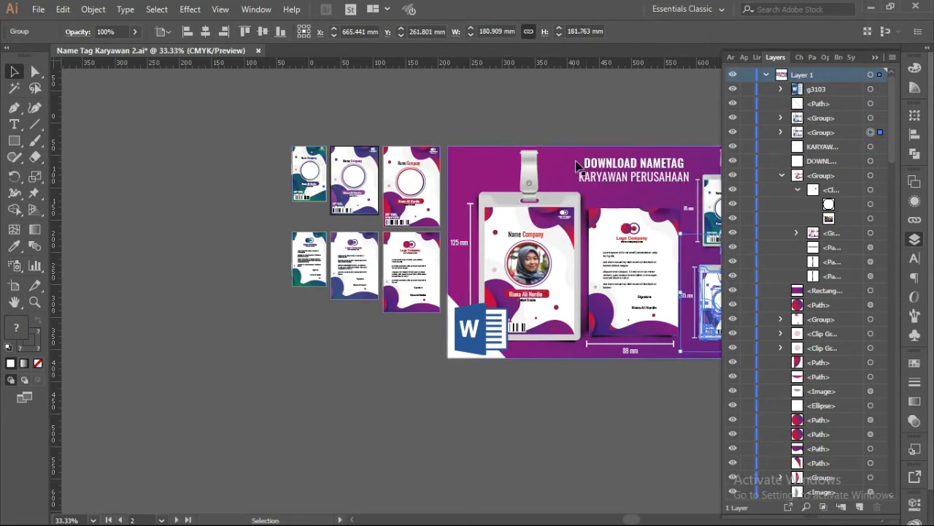
{"action": "left_click_drag", "start_coordinate": [602, 162], "coordinate": [475, 175]}
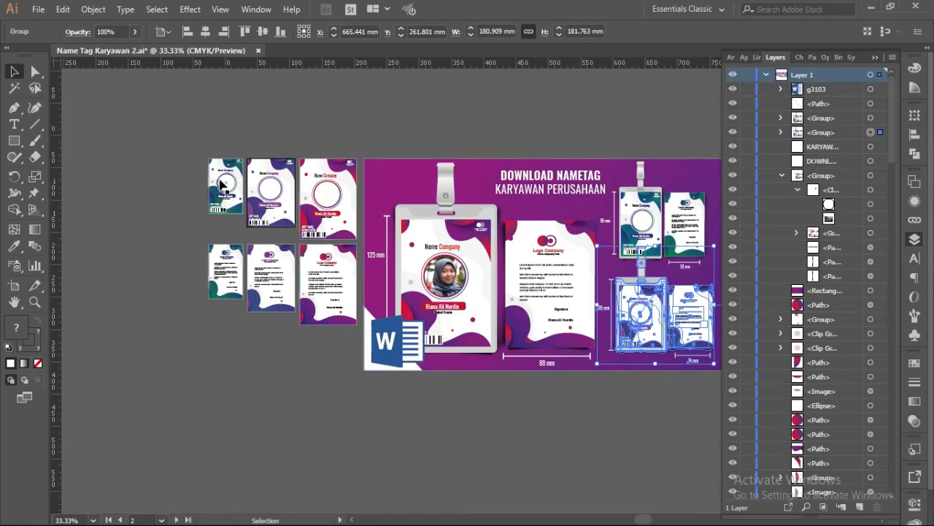
{"action": "key", "text": "alt+Tab"}
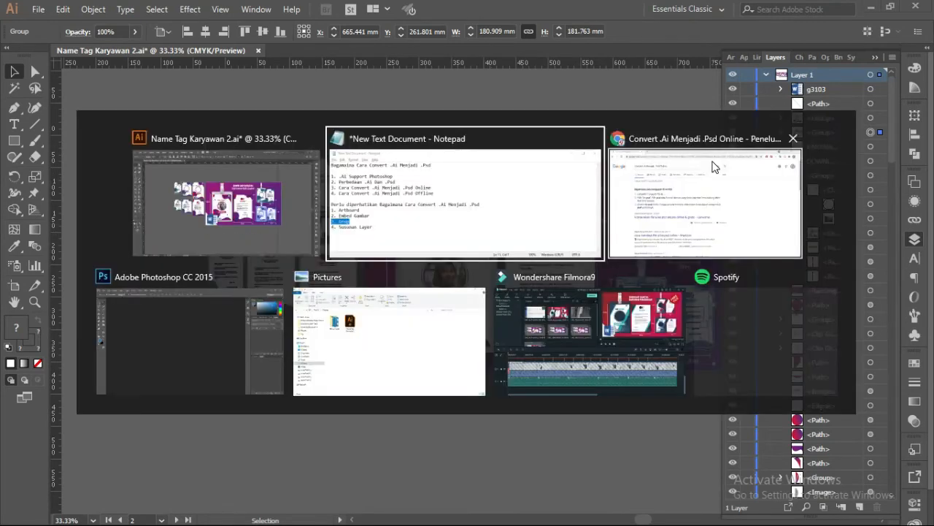
{"action": "key", "text": "alt+Tab"}
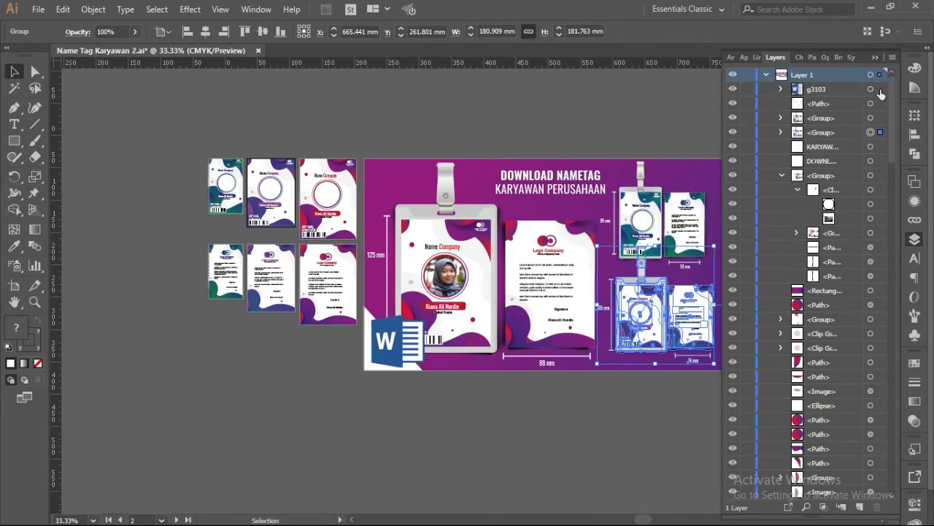
Enlarge the view of the six name tag cards for inspection and leave nothing selected.
{"action": "left_click", "coordinate": [272, 184]}
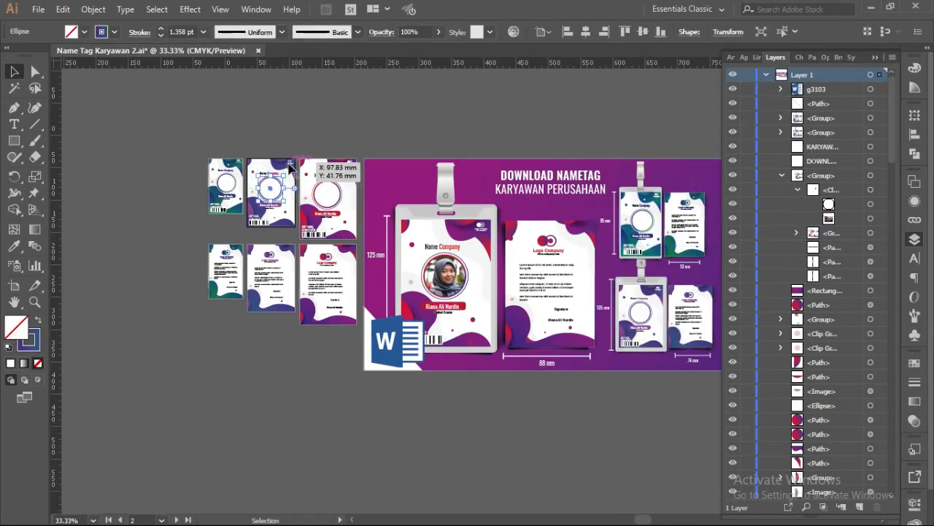
{"action": "key", "text": "z"}
{"action": "left_click_drag", "start_coordinate": [198, 151], "coordinate": [430, 355]}
{"action": "key", "text": "space"}
{"action": "left_click_drag", "start_coordinate": [456, 240], "coordinate": [377, 276]}
{"action": "left_click", "coordinate": [14, 72]}
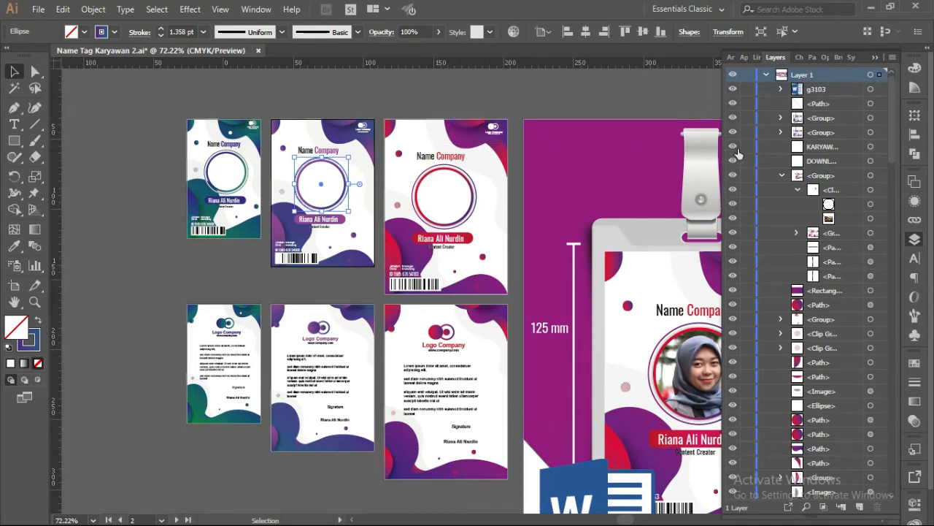
{"action": "left_click", "coordinate": [402, 86]}
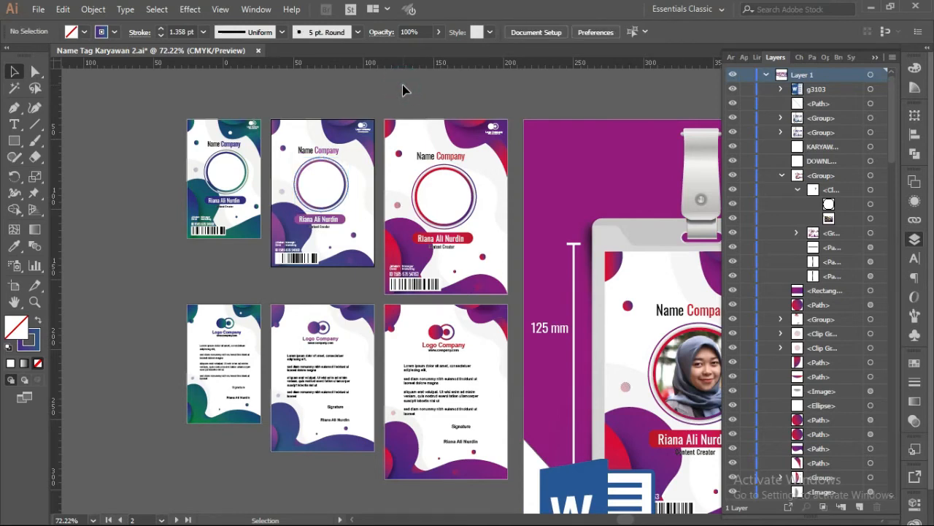
Try exporting Name Tag Karyawan 2 as PNG to Pictures using artboards with the range 1-6.
{"action": "left_click", "coordinate": [38, 10]}
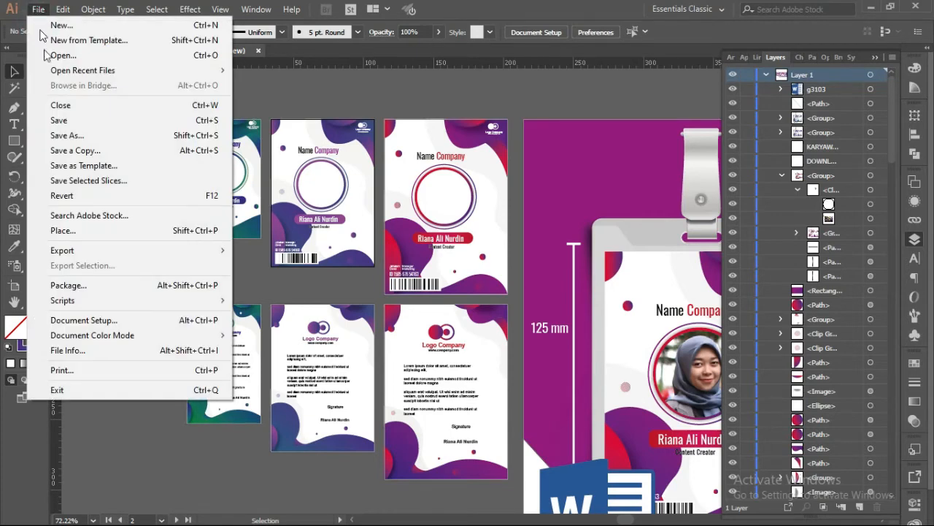
{"action": "mouse_move", "coordinate": [94, 250]}
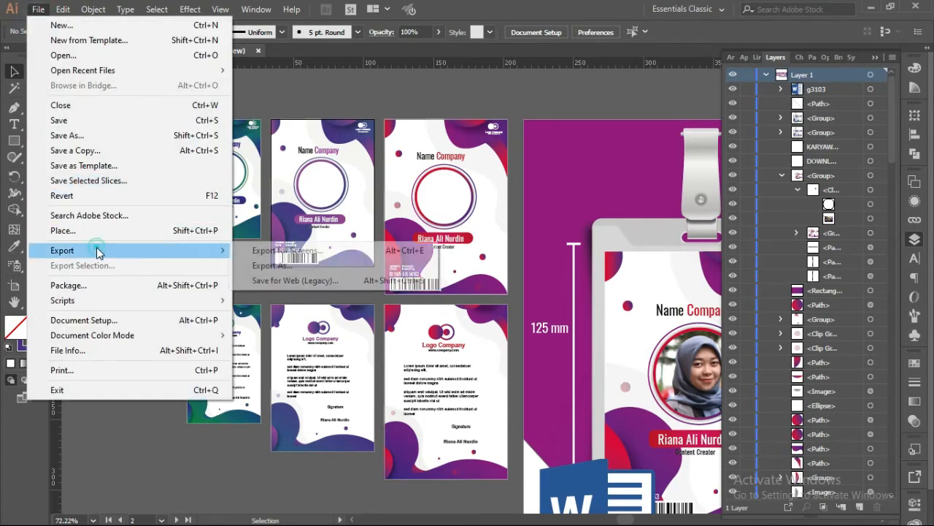
{"action": "left_click", "coordinate": [304, 267]}
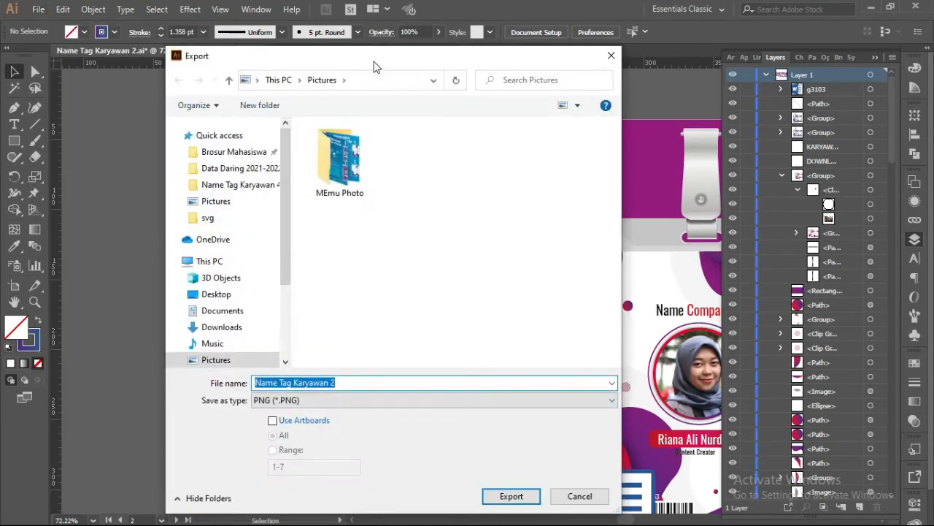
{"action": "left_click_drag", "start_coordinate": [374, 66], "coordinate": [340, 52]}
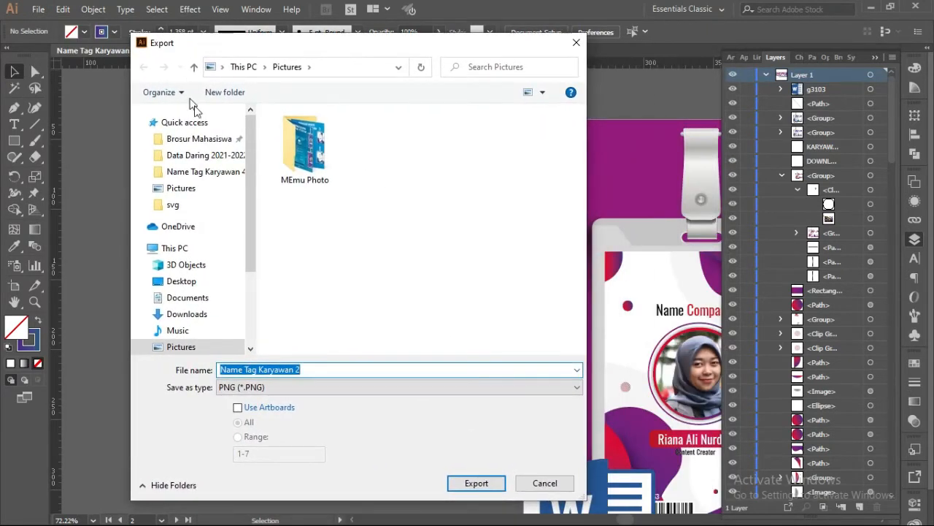
{"action": "left_click", "coordinate": [260, 412]}
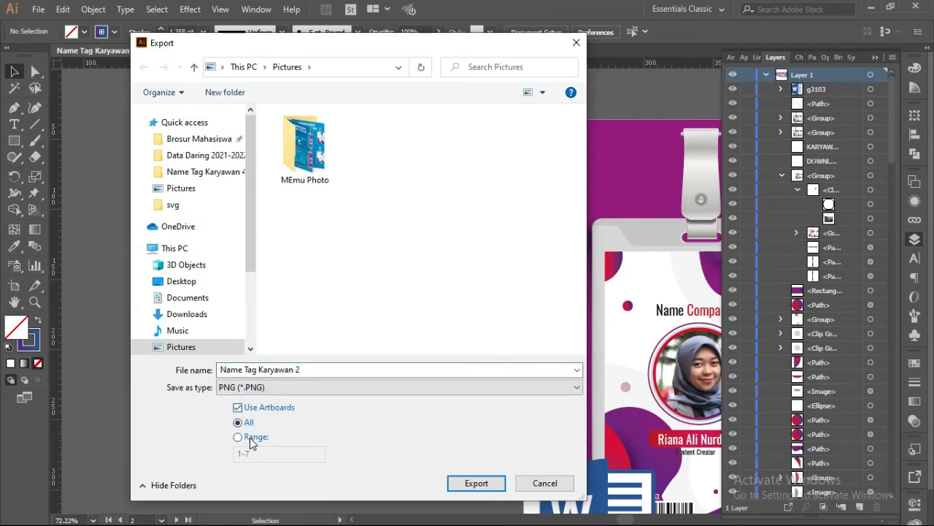
{"action": "left_click", "coordinate": [252, 443]}
{"action": "left_click_drag", "start_coordinate": [261, 453], "coordinate": [246, 453]}
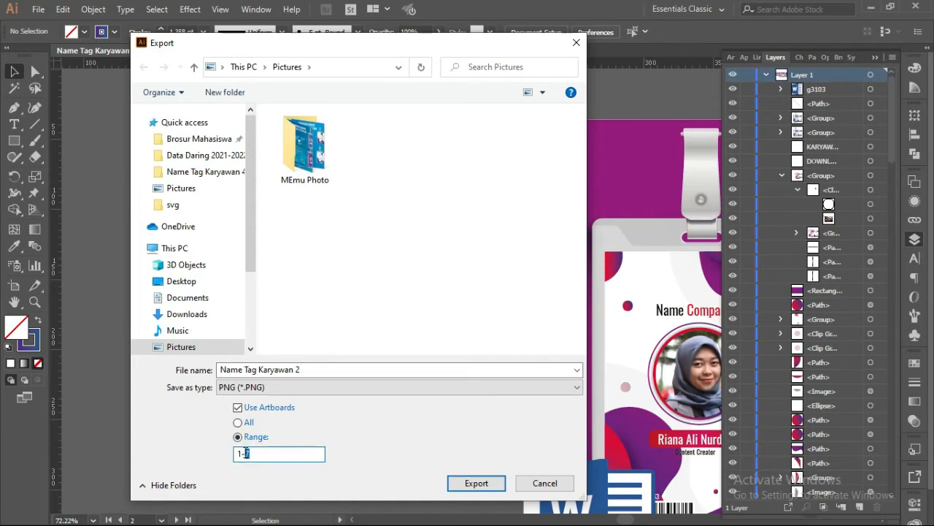
{"action": "type", "text": "6"}
{"action": "left_click_drag", "start_coordinate": [357, 46], "coordinate": [319, 44]}
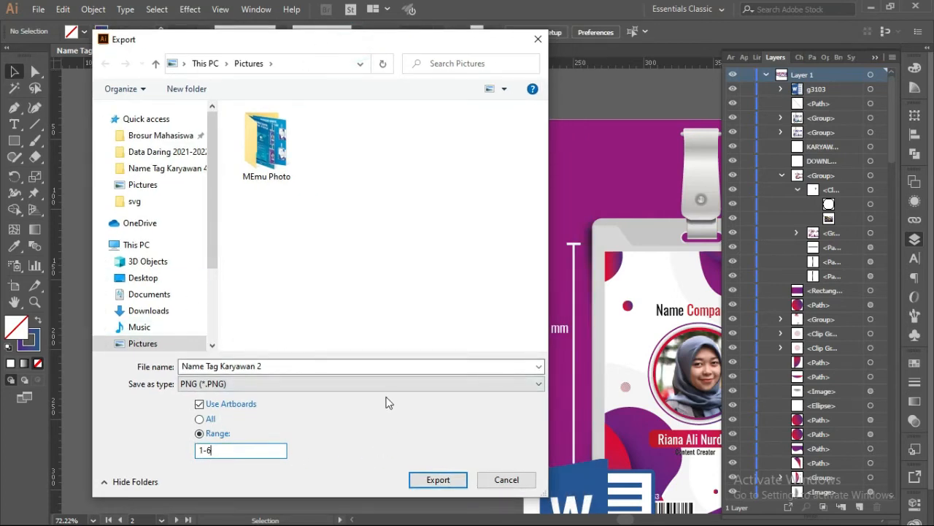
{"action": "left_click", "coordinate": [438, 480]}
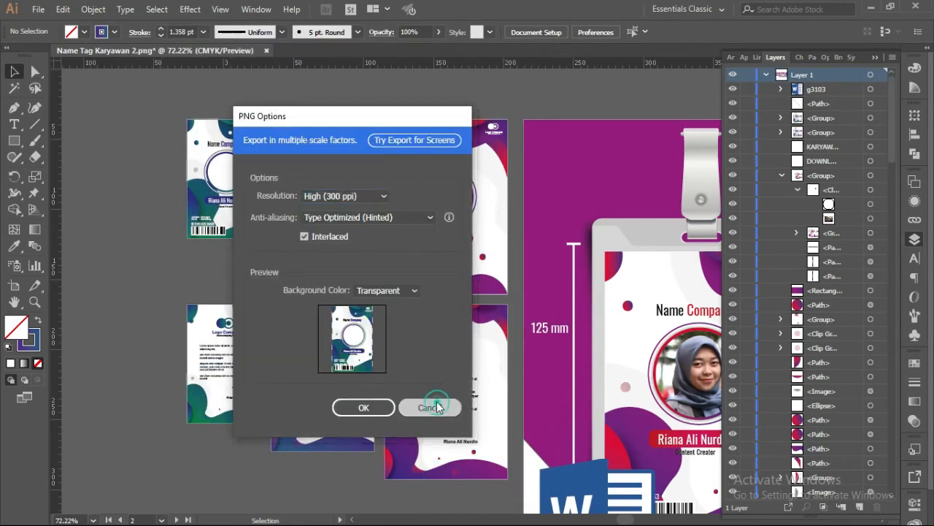
{"action": "left_click", "coordinate": [431, 407]}
Start exporting Name Tag Karyawan 2 as Photoshop (*.PSD) to Pictures, using artboards with the range 1-6.
{"action": "left_click", "coordinate": [38, 9]}
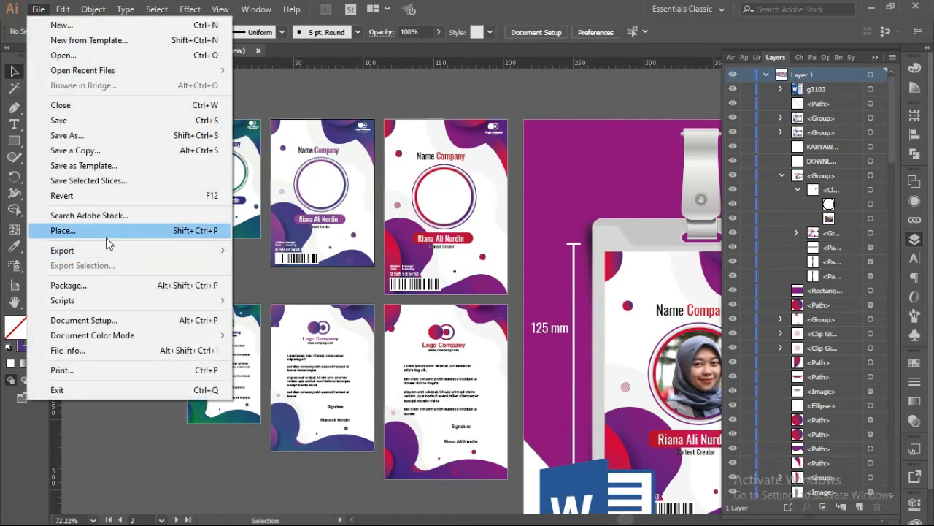
{"action": "mouse_move", "coordinate": [113, 250]}
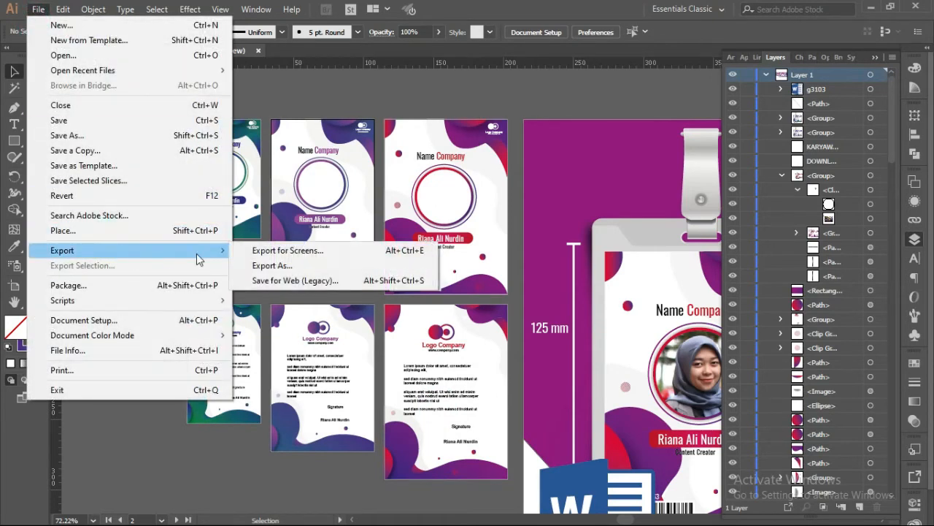
{"action": "left_click", "coordinate": [307, 267]}
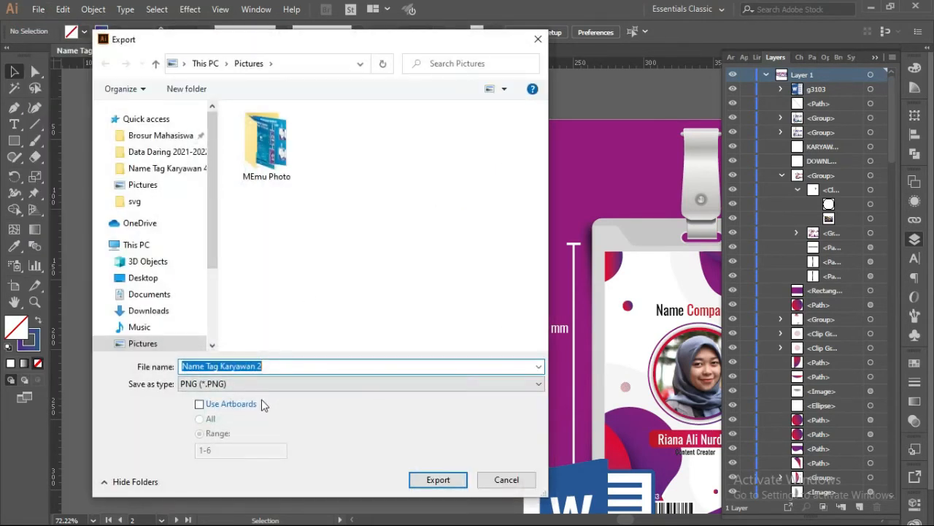
{"action": "left_click", "coordinate": [259, 384]}
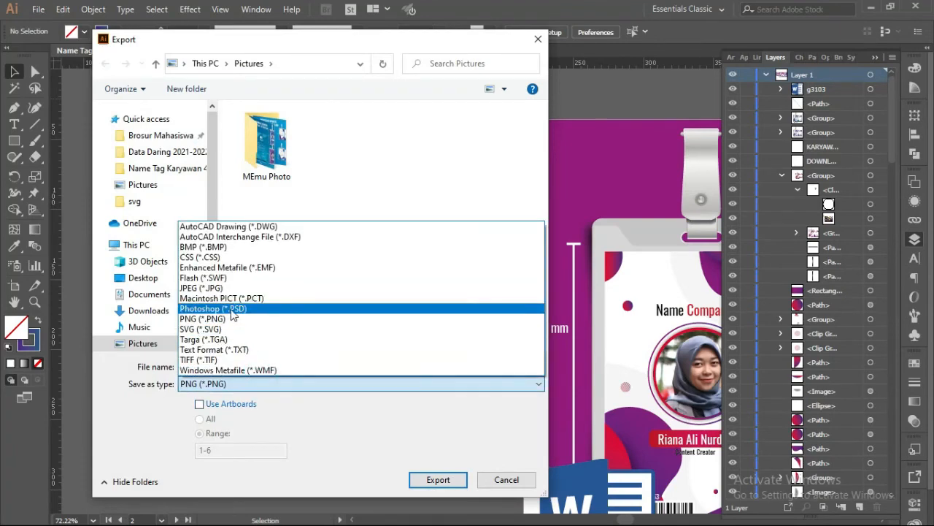
{"action": "left_click", "coordinate": [231, 310]}
{"action": "left_click", "coordinate": [200, 404]}
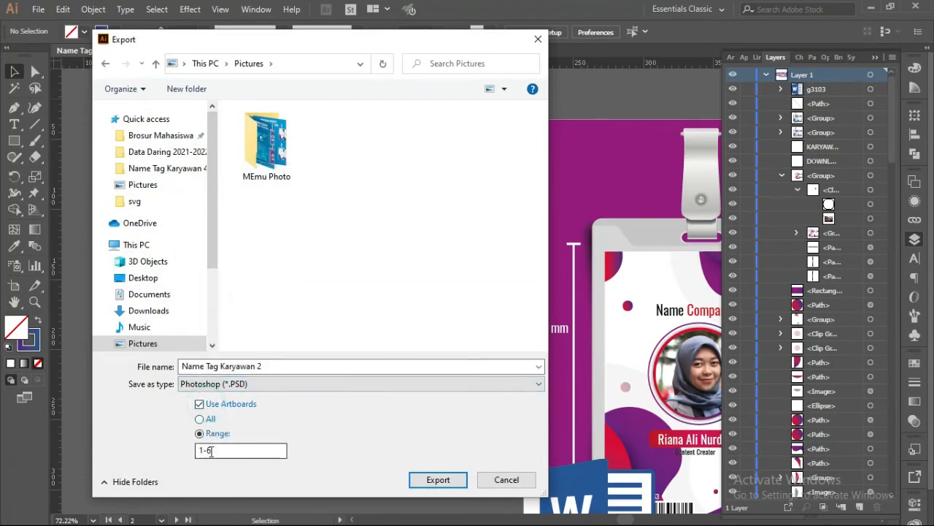
{"action": "left_click", "coordinate": [436, 480]}
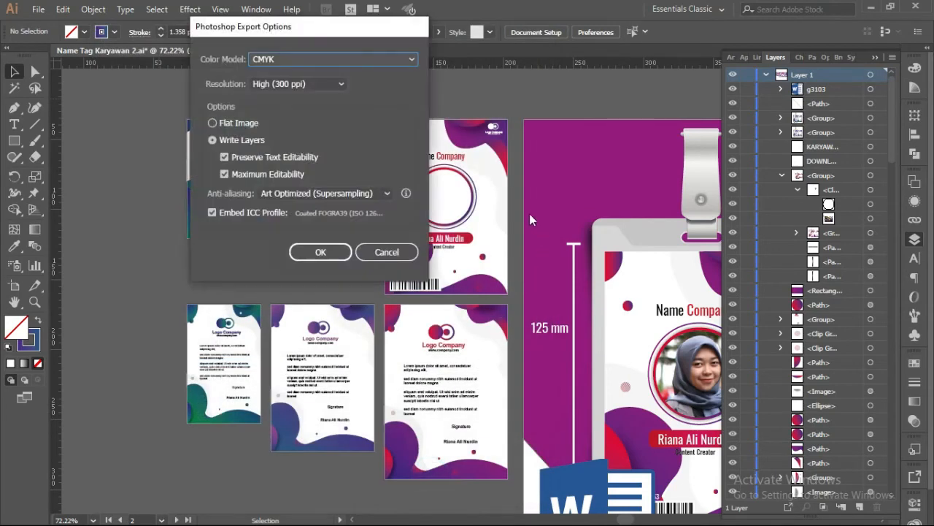
Try the RGB color model in the Photoshop export options, and restore CMYK with High (300 ppi) resolution.
{"action": "left_click_drag", "start_coordinate": [297, 29], "coordinate": [411, 98]}
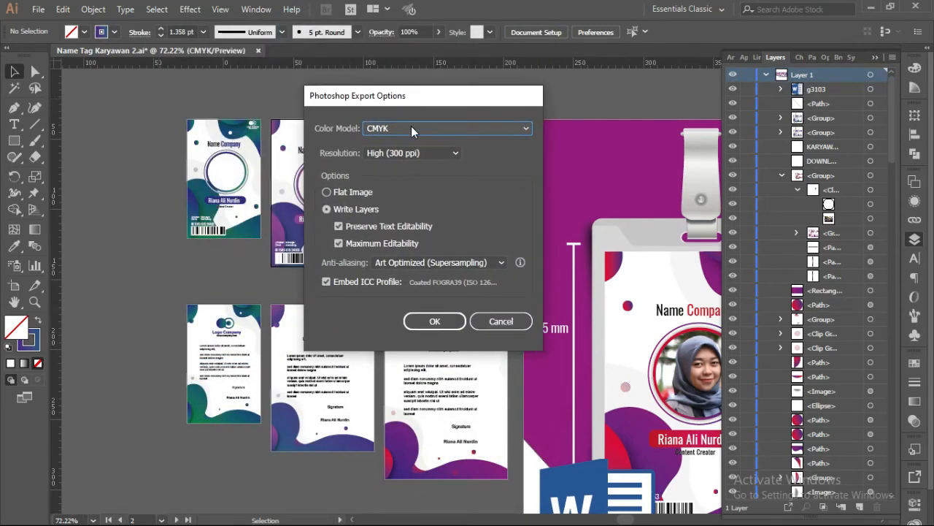
{"action": "left_click", "coordinate": [411, 127]}
{"action": "left_click", "coordinate": [411, 142]}
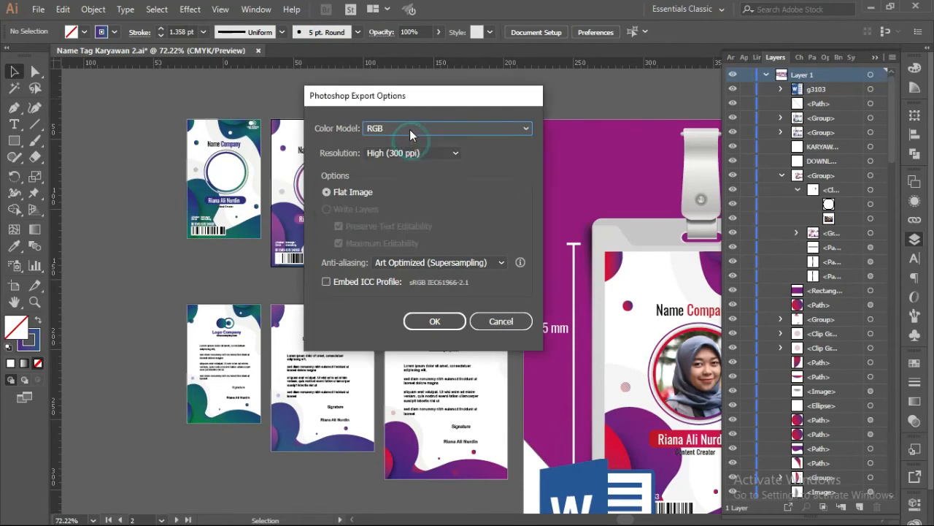
{"action": "left_click", "coordinate": [410, 129]}
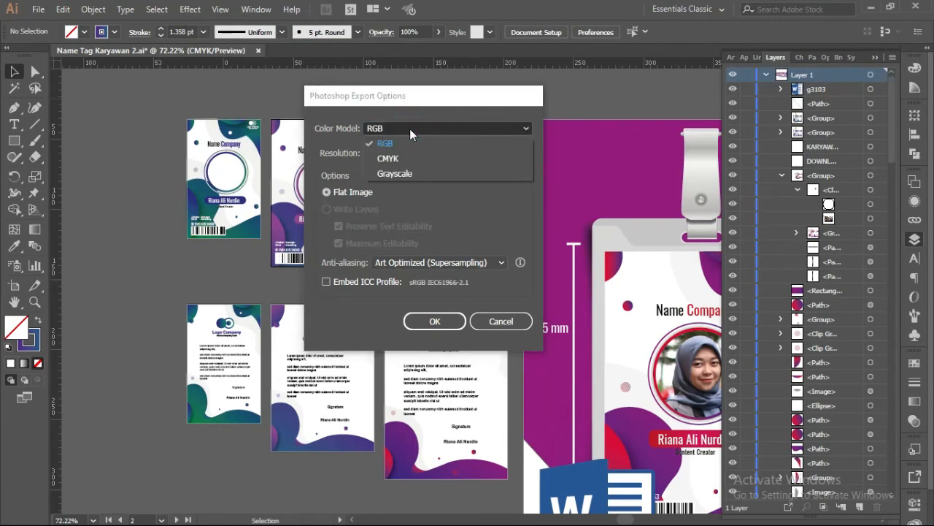
{"action": "left_click", "coordinate": [410, 129]}
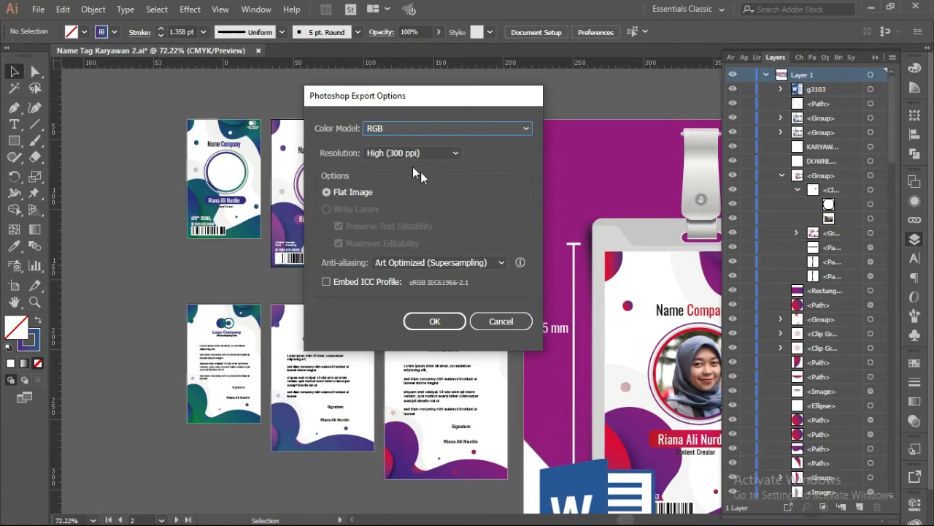
{"action": "left_click", "coordinate": [396, 129]}
{"action": "left_click", "coordinate": [391, 157]}
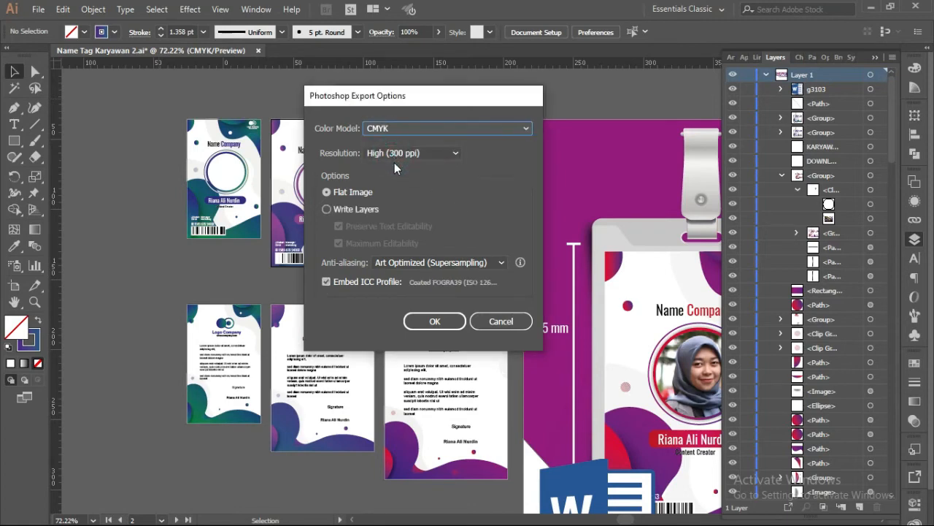
{"action": "left_click", "coordinate": [409, 155]}
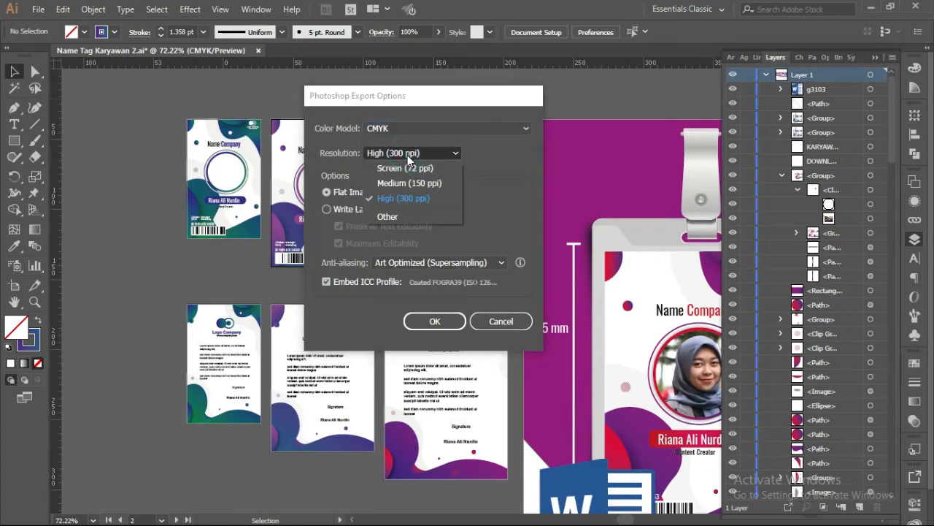
{"action": "left_click", "coordinate": [410, 198]}
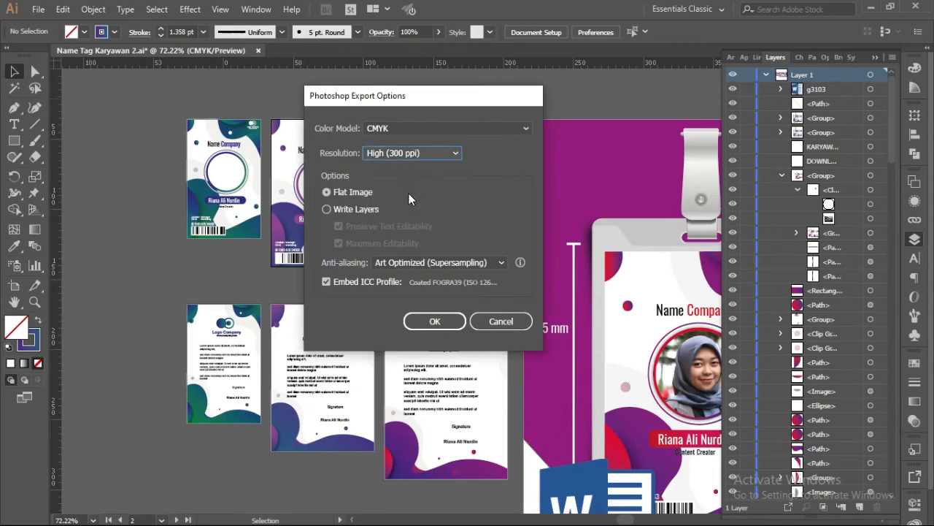
Turn off ICC profile embedding, choose Write Layers, and run the PSD export in CMYK at High (300 ppi).
{"action": "left_click_drag", "start_coordinate": [428, 100], "coordinate": [394, 100]}
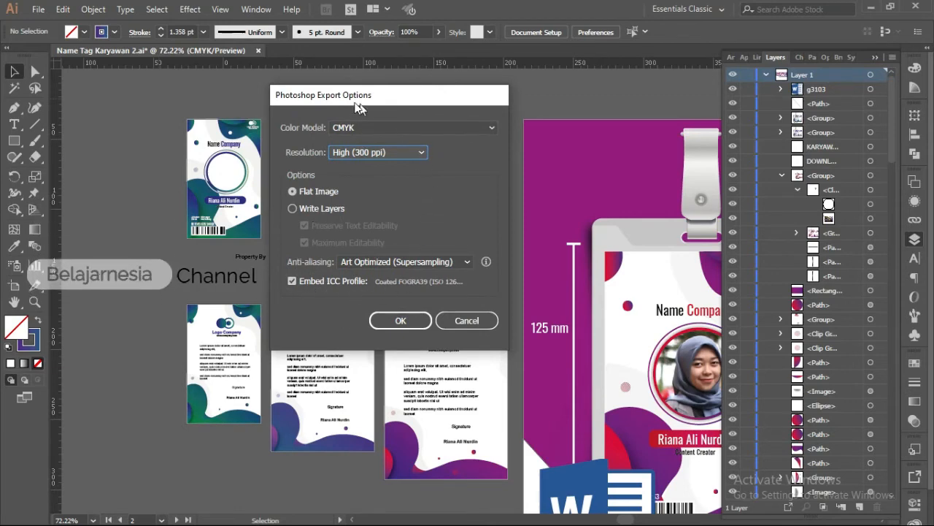
{"action": "left_click_drag", "start_coordinate": [364, 94], "coordinate": [350, 97]}
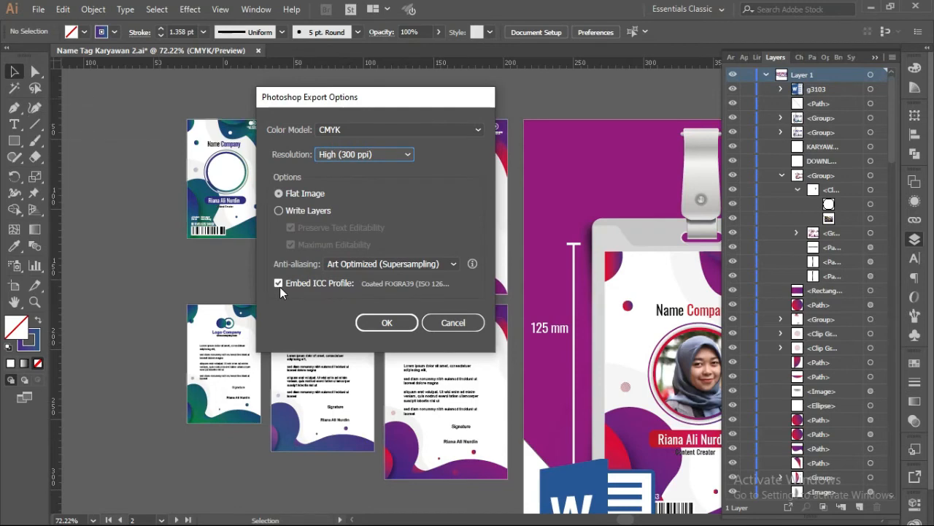
{"action": "left_click", "coordinate": [279, 284]}
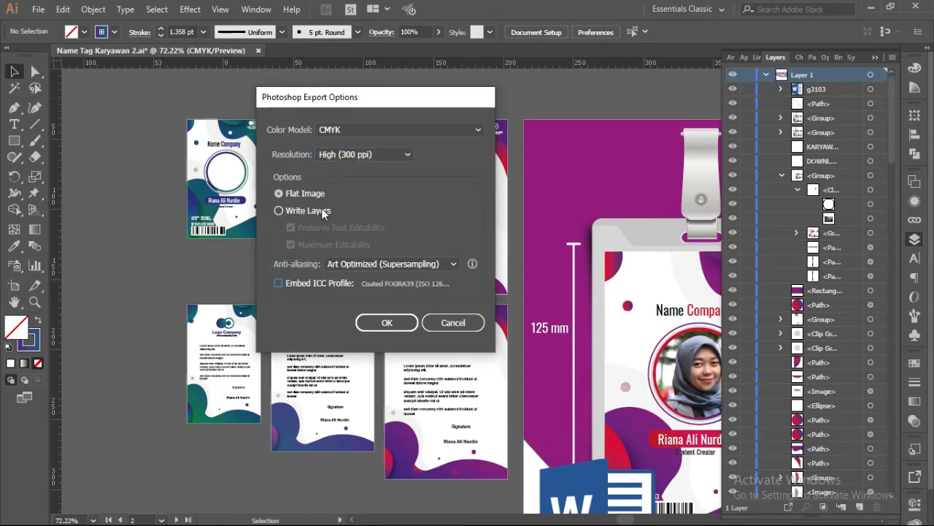
{"action": "left_click", "coordinate": [296, 212]}
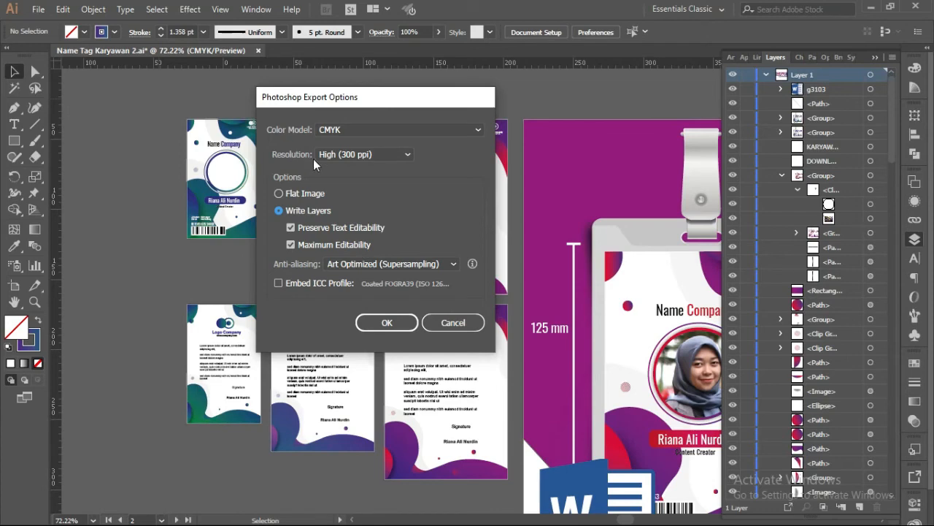
{"action": "left_click", "coordinate": [365, 130]}
{"action": "left_click", "coordinate": [363, 130]}
{"action": "left_click", "coordinate": [361, 154]}
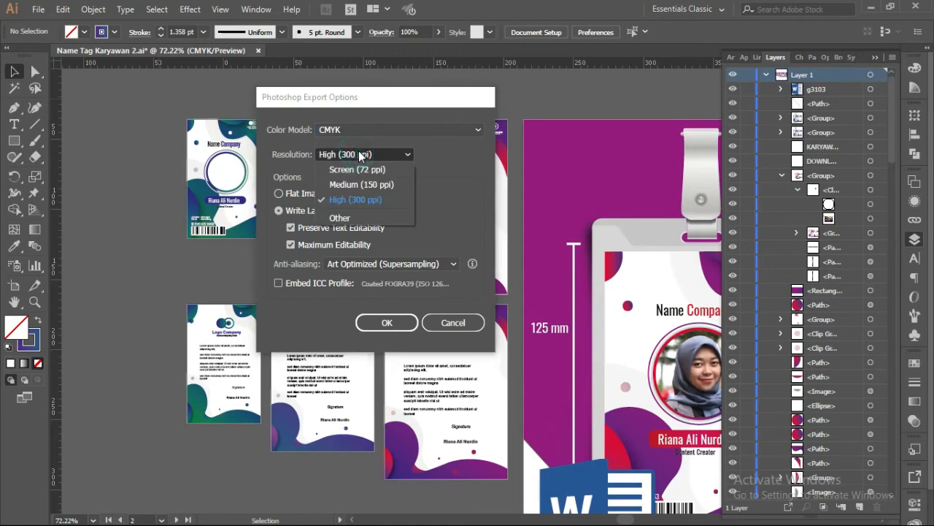
{"action": "left_click", "coordinate": [364, 154]}
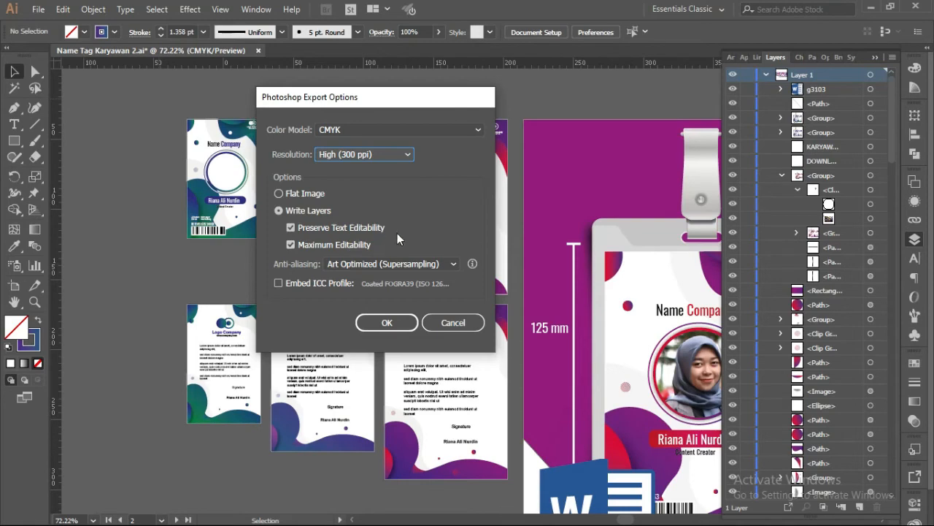
{"action": "left_click", "coordinate": [387, 323]}
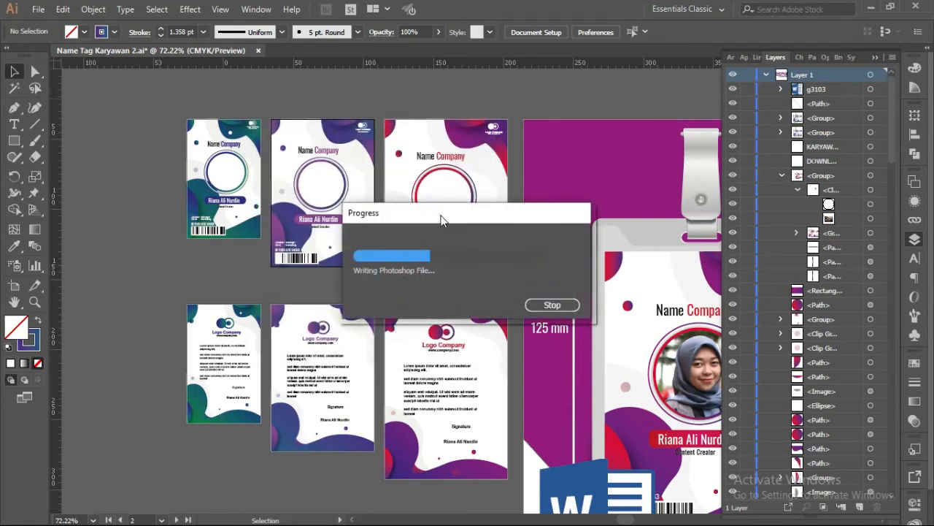
{"action": "left_click_drag", "start_coordinate": [438, 213], "coordinate": [377, 193]}
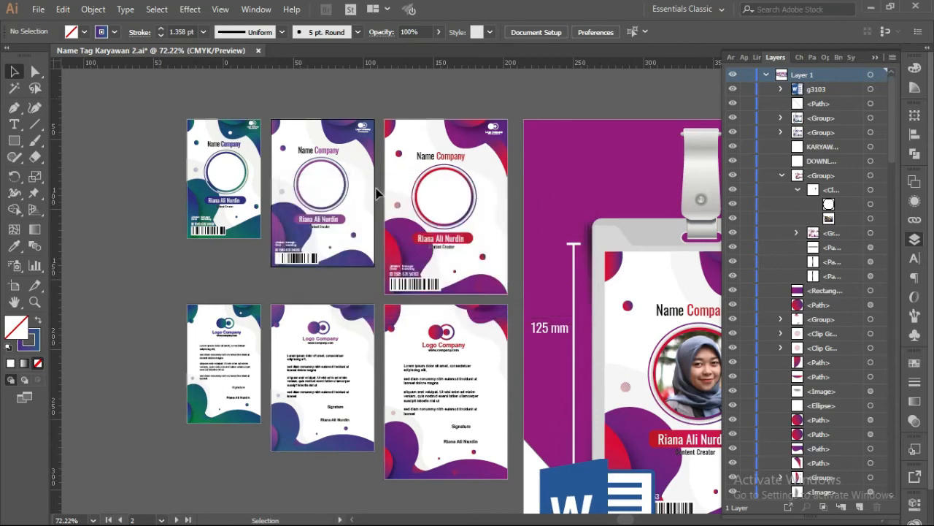
Switch to the Pictures folder, open Name Tag Karyawan 2-01 in Photoshop for editing, and undo a test move of Layer 1.
{"action": "key", "text": "alt+Tab"}
{"action": "key", "text": "alt+Tab"}
{"action": "key", "text": "alt+Tab"}
{"action": "key", "text": "alt+Tab"}
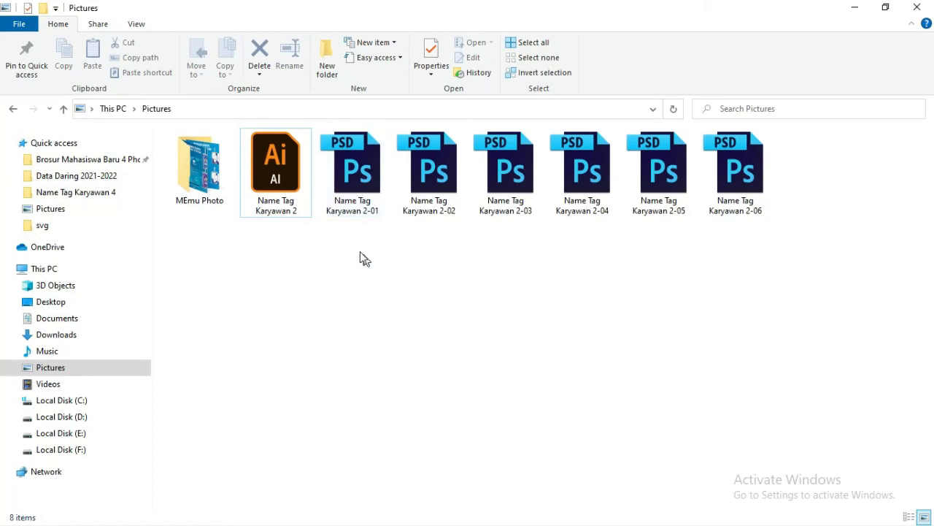
{"action": "left_click", "coordinate": [803, 238]}
{"action": "left_click_drag", "start_coordinate": [767, 238], "coordinate": [347, 285]}
{"action": "left_click", "coordinate": [347, 285]}
{"action": "left_click", "coordinate": [352, 175]}
{"action": "right_click", "coordinate": [353, 169]}
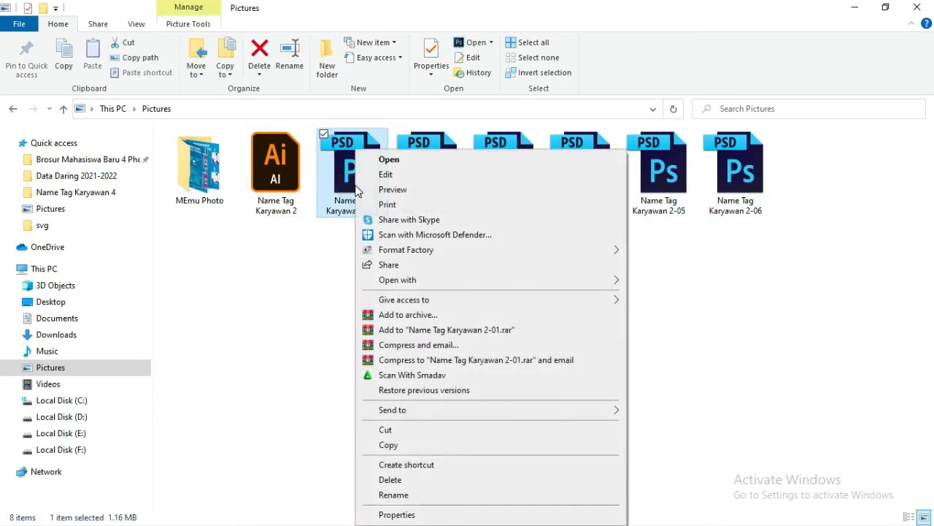
{"action": "left_click", "coordinate": [387, 174]}
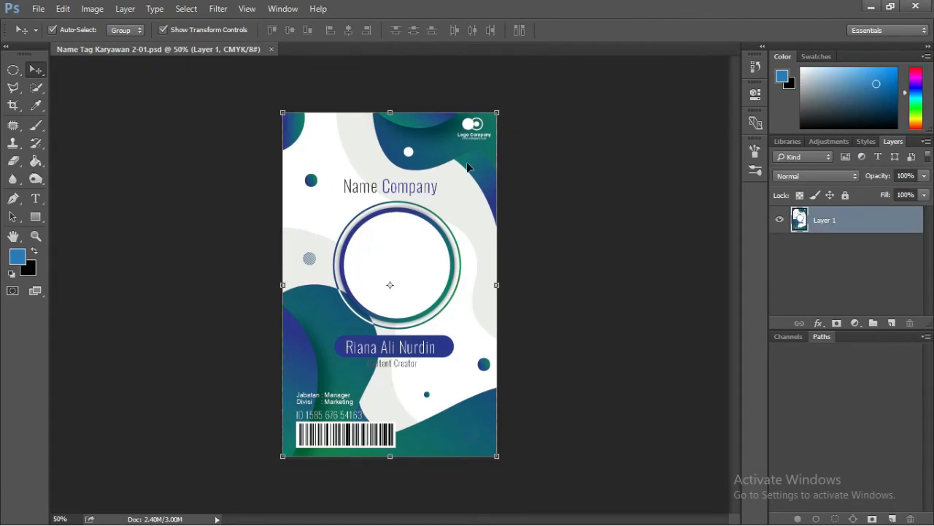
{"action": "left_click_drag", "start_coordinate": [436, 149], "coordinate": [417, 147]}
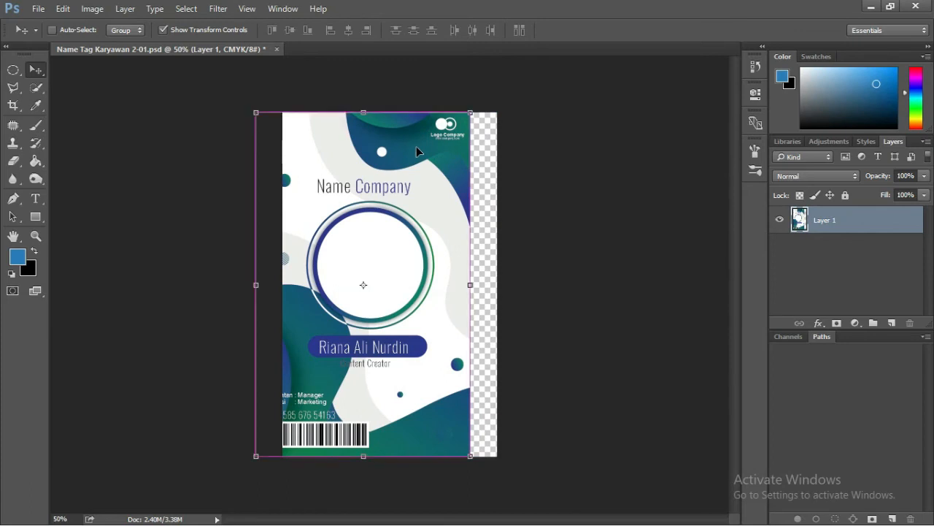
{"action": "key", "text": "ctrl+z"}
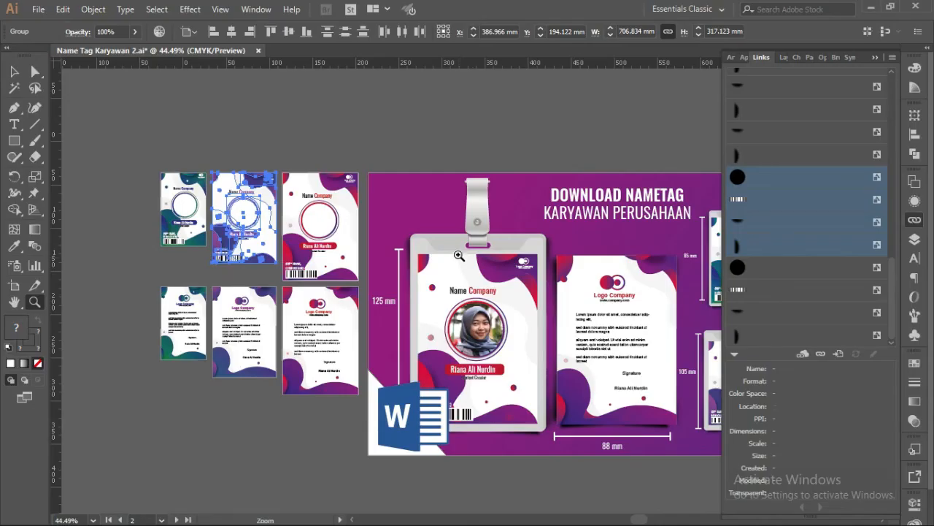
Collapse the Links panel in Illustrator and open Name Tag Karyawan 2-02 from the Pictures folder in Photoshop.
{"action": "left_click", "coordinate": [875, 57]}
{"action": "left_click", "coordinate": [191, 499]}
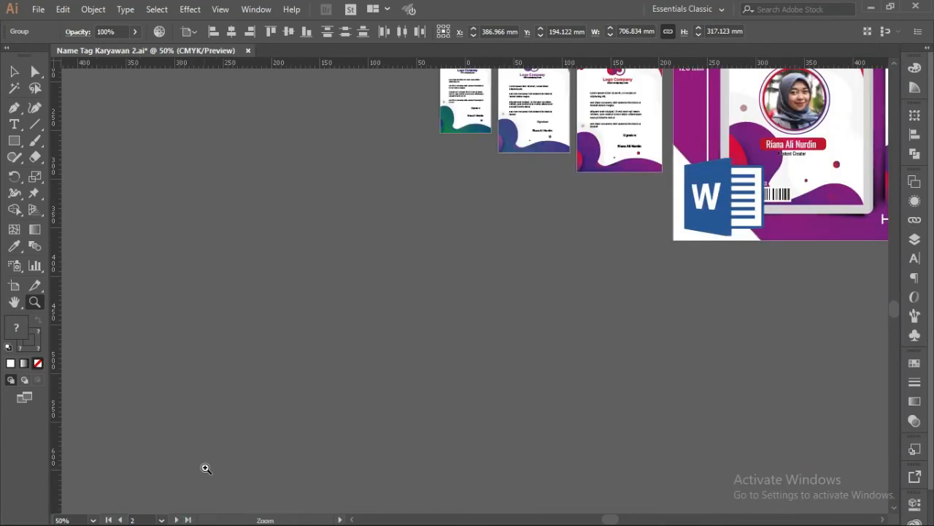
{"action": "key", "text": "alt+Tab"}
{"action": "key", "text": "alt+Tab"}
{"action": "key", "text": "alt+Tab"}
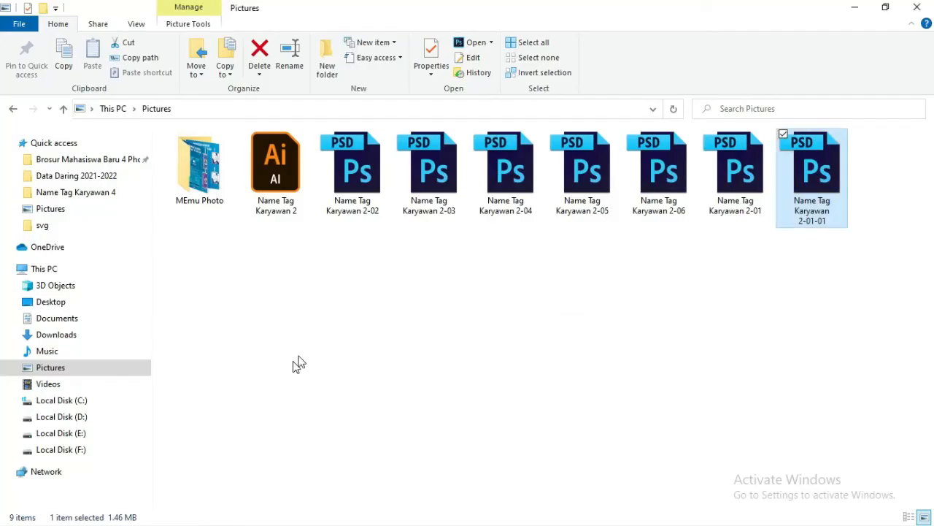
{"action": "double_click", "coordinate": [352, 169]}
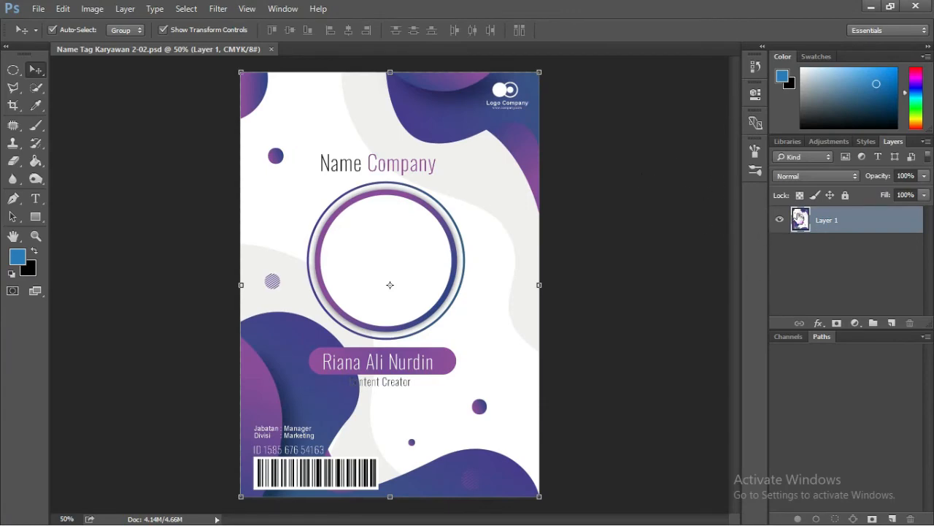
Return to the Pictures folder and delete the PSD files Name Tag Karyawan 2-01 through 2-06 and 2-01-01.
{"action": "key", "text": "alt+Tab"}
{"action": "left_click_drag", "start_coordinate": [346, 252], "coordinate": [859, 137]}
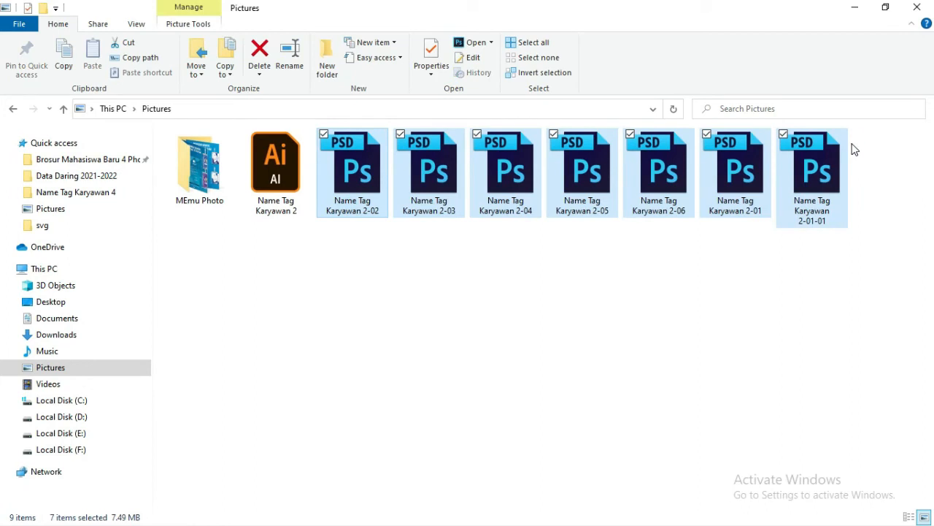
{"action": "key", "text": "Delete"}
Switch to the Illustrator document Name Tag Karyawan 2.ai and ungroup the green front card.
{"action": "key", "text": "alt+Tab"}
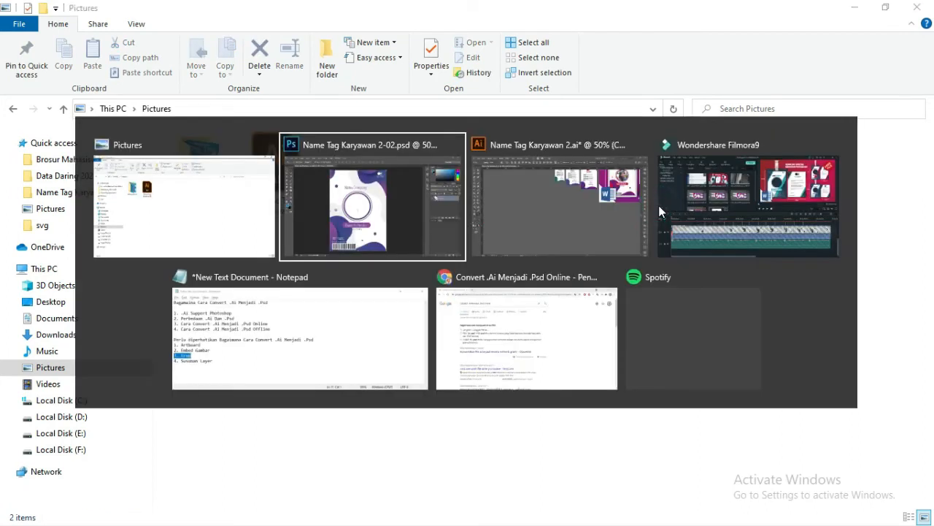
{"action": "key", "text": "alt+Tab"}
{"action": "left_click", "coordinate": [476, 178]}
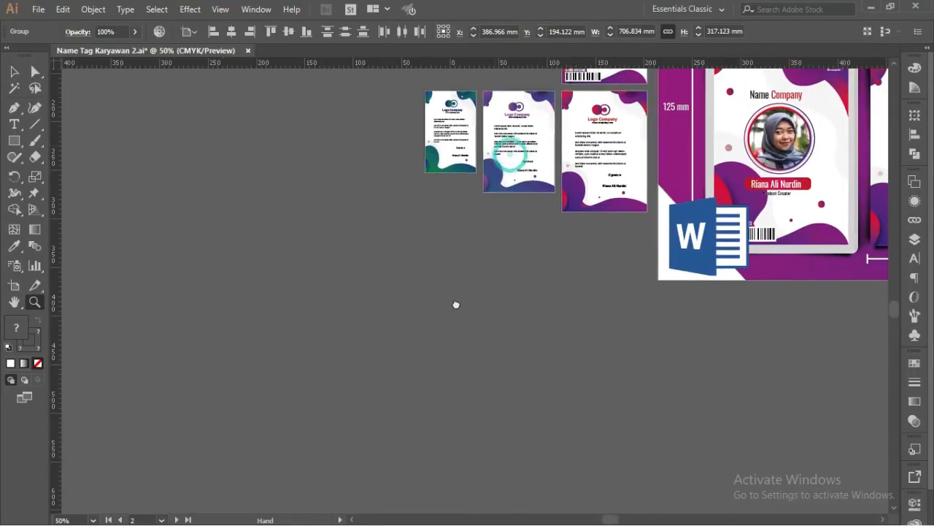
{"action": "key", "text": "v"}
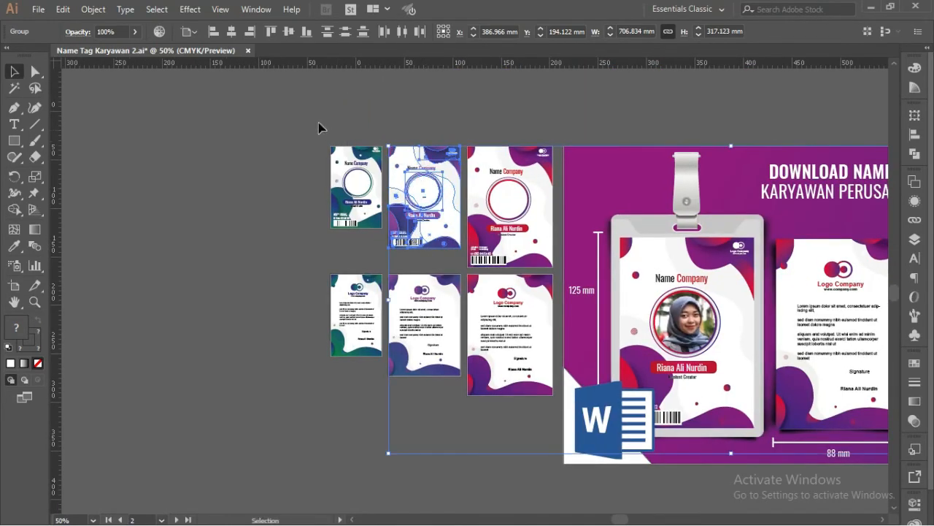
{"action": "left_click_drag", "start_coordinate": [310, 123], "coordinate": [383, 241]}
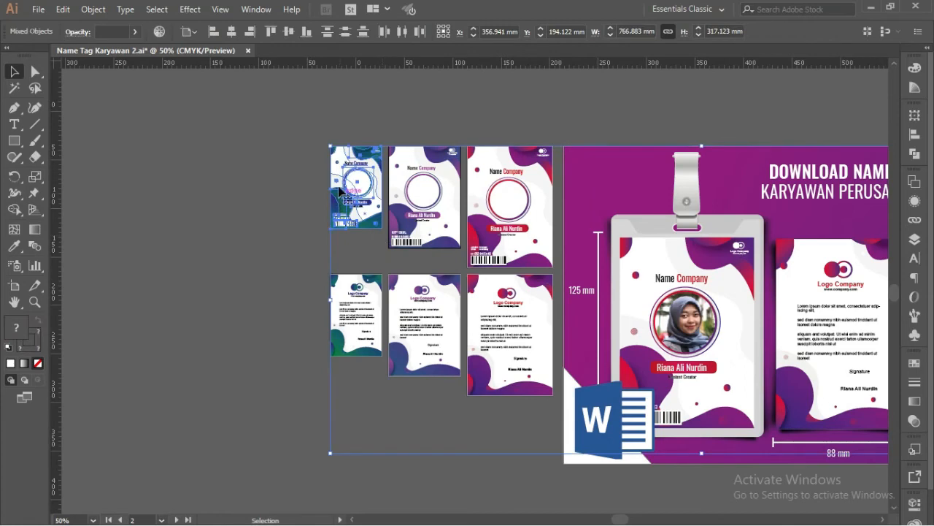
{"action": "left_click", "coordinate": [323, 134]}
{"action": "left_click", "coordinate": [354, 174]}
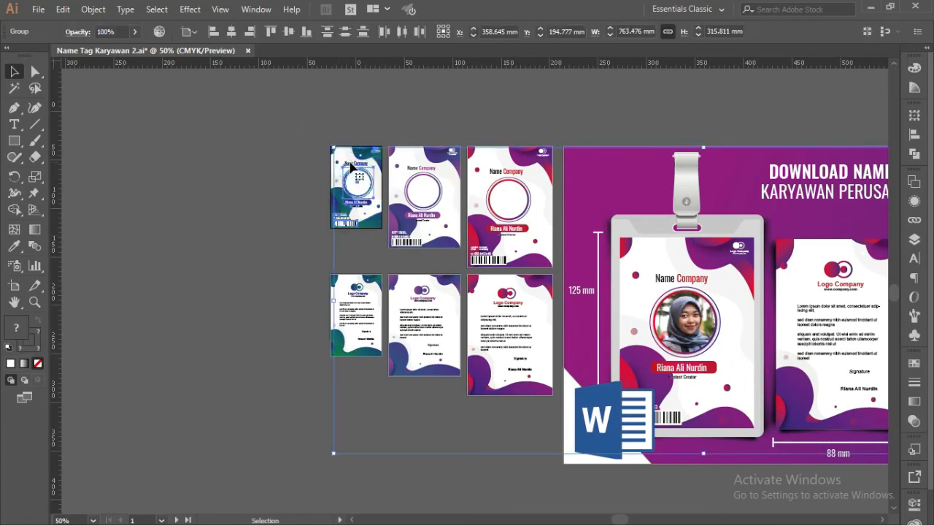
{"action": "right_click", "coordinate": [354, 174]}
{"action": "left_click", "coordinate": [410, 287]}
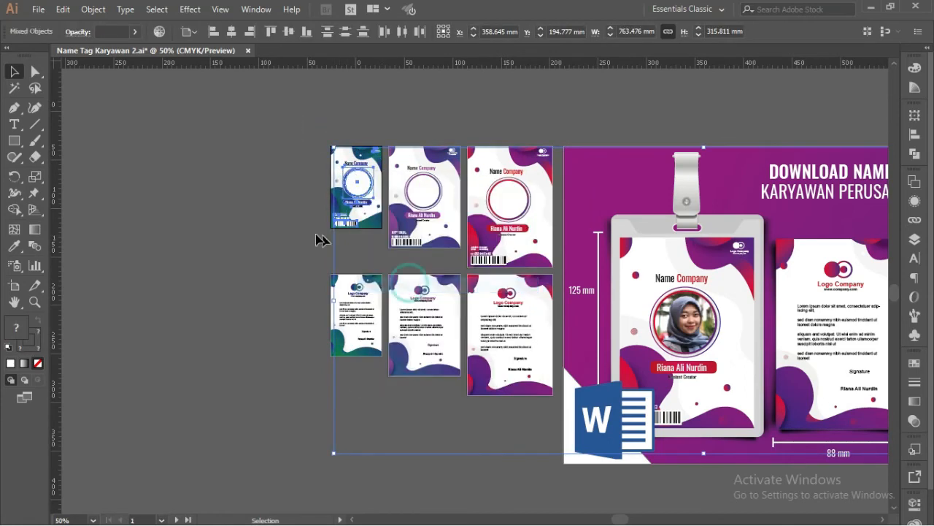
Select the green front card's artwork, ungroup its remaining nested groups, and check that a single path can be selected.
{"action": "left_click", "coordinate": [317, 124]}
{"action": "left_click_drag", "start_coordinate": [317, 125], "coordinate": [352, 195]}
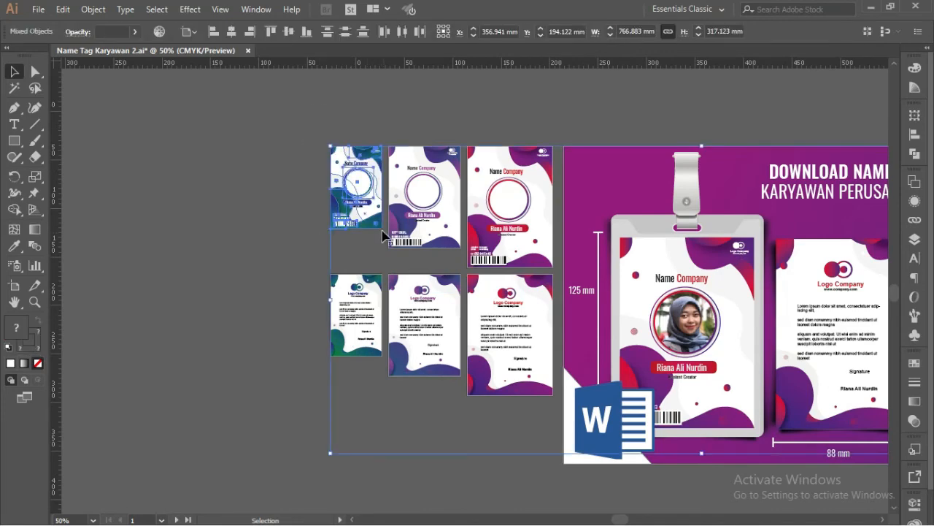
{"action": "right_click", "coordinate": [352, 191]}
{"action": "left_click", "coordinate": [401, 285]}
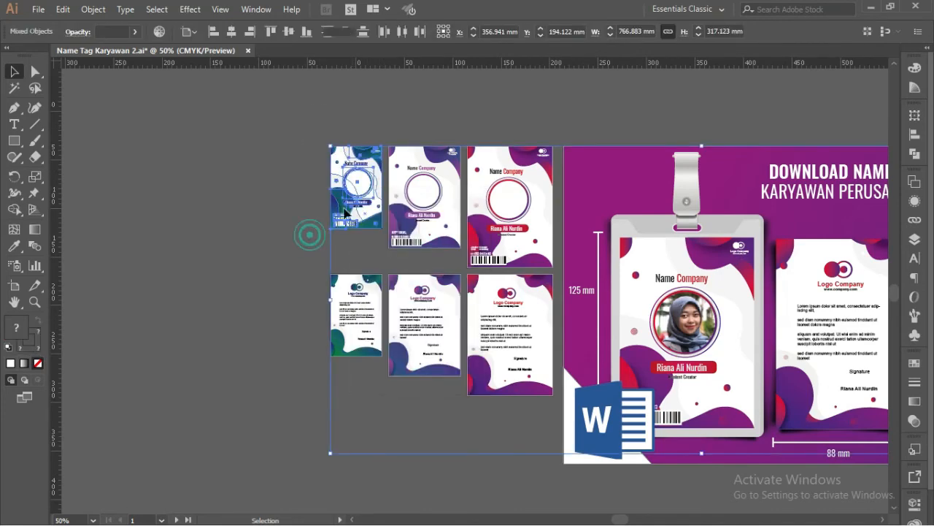
{"action": "left_click", "coordinate": [308, 233]}
{"action": "left_click", "coordinate": [357, 175]}
{"action": "right_click", "coordinate": [357, 168]}
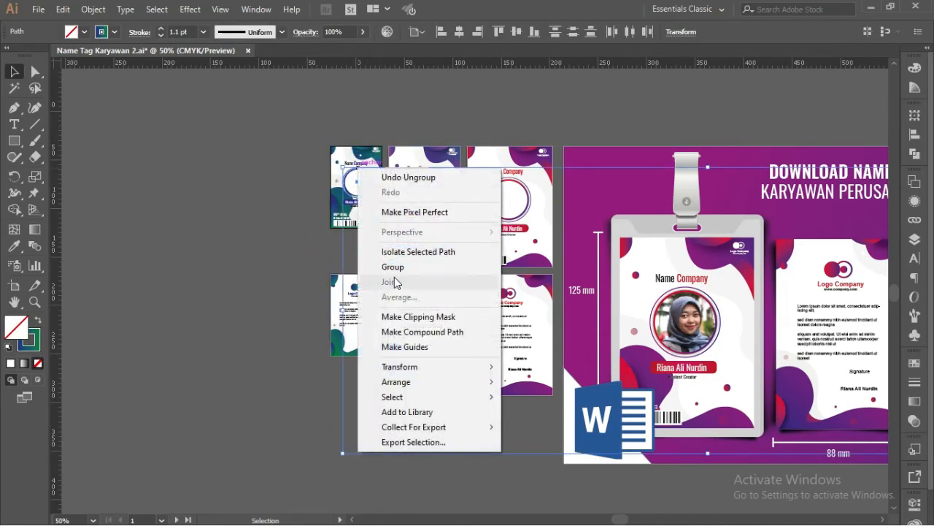
{"action": "left_click", "coordinate": [313, 215]}
Copy all the objects of the green front card and create a new 500 x 500 px document.
{"action": "left_click_drag", "start_coordinate": [322, 123], "coordinate": [387, 232]}
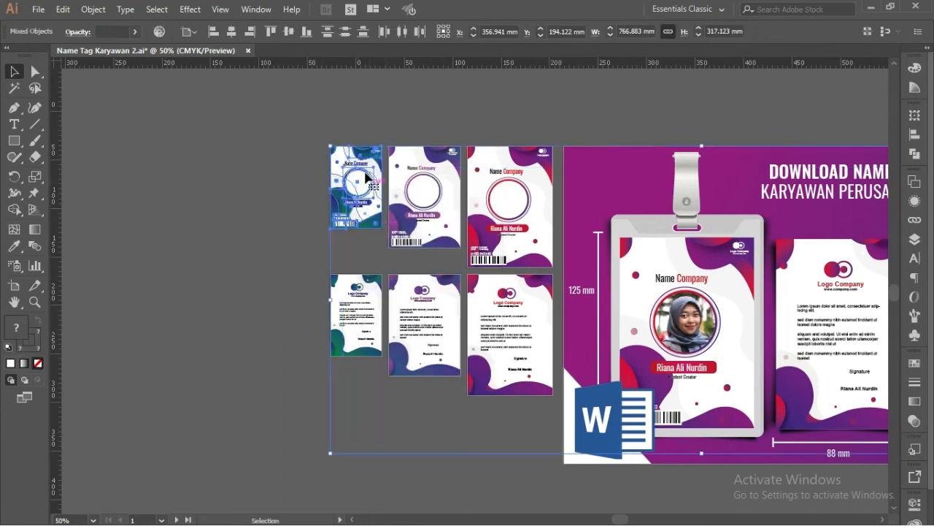
{"action": "key", "text": "a"}
{"action": "left_click", "coordinate": [37, 9]}
{"action": "left_click", "coordinate": [59, 25]}
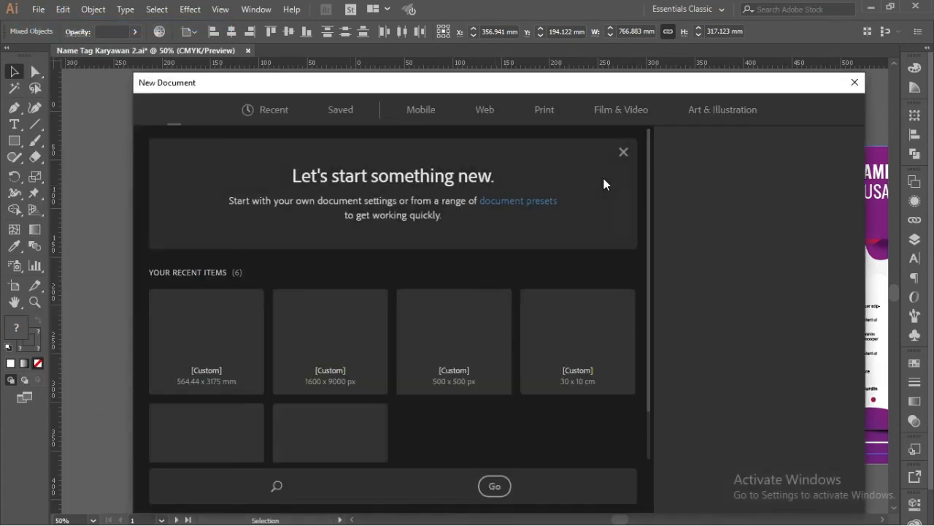
{"action": "scroll", "coordinate": [467, 336], "scroll_direction": "down", "scroll_amount": 2}
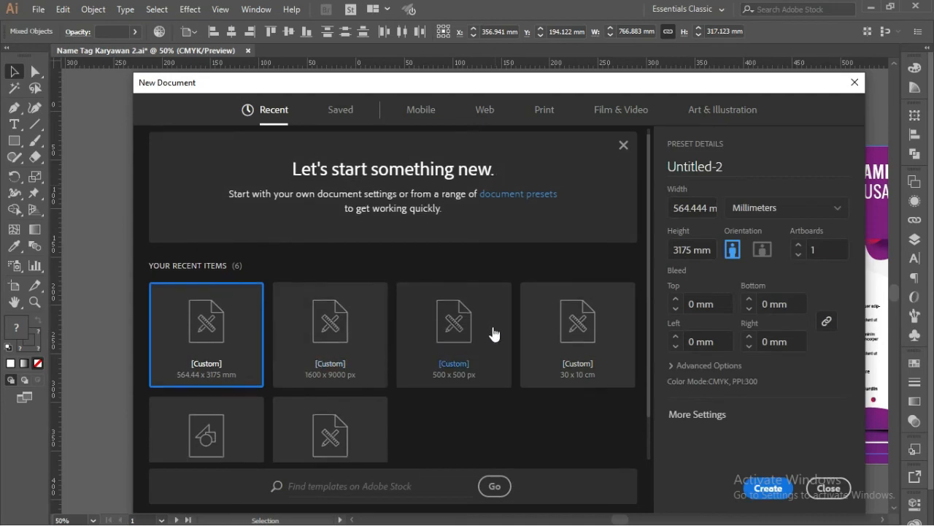
{"action": "left_click", "coordinate": [472, 294]}
{"action": "left_click", "coordinate": [771, 490]}
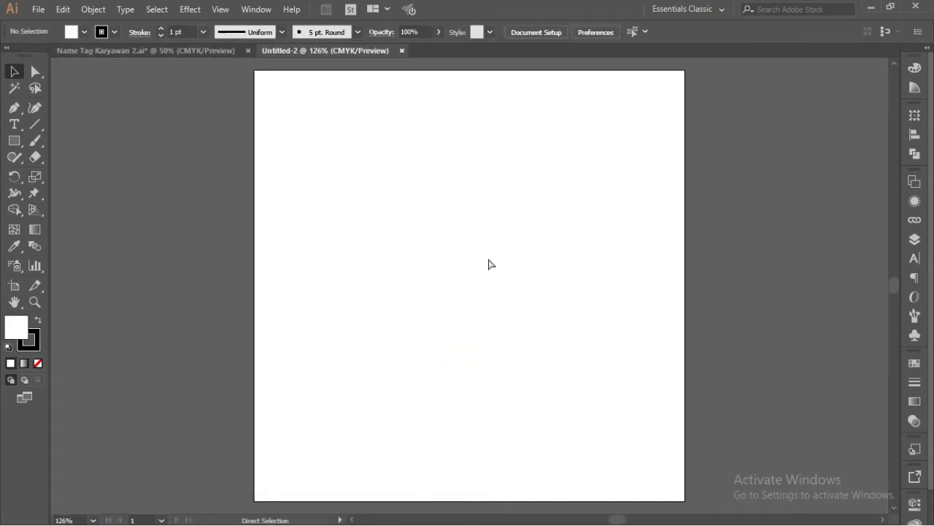
Paste the card into the new document, move it about 150 px right and 51 px down, and group its objects.
{"action": "key", "text": "ctrl+v"}
{"action": "left_click_drag", "start_coordinate": [442, 183], "coordinate": [435, 244]}
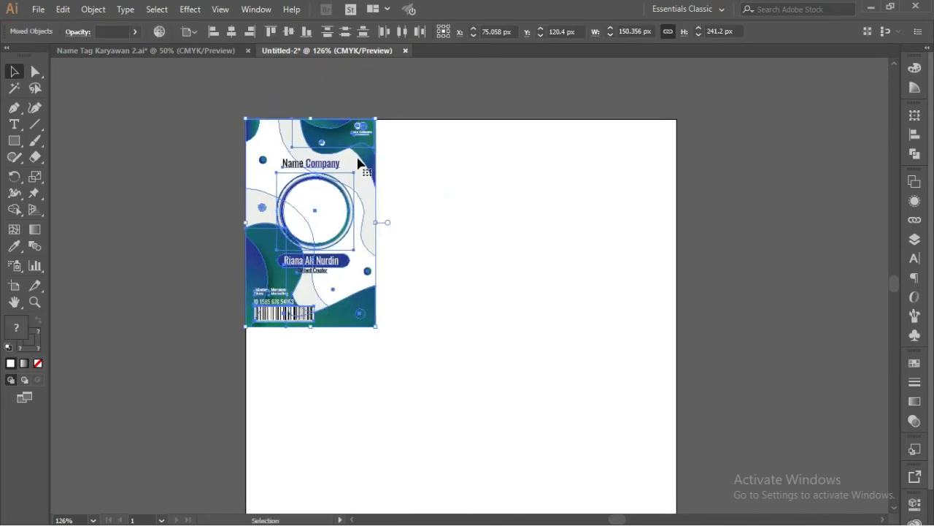
{"action": "left_click_drag", "start_coordinate": [359, 160], "coordinate": [488, 204]}
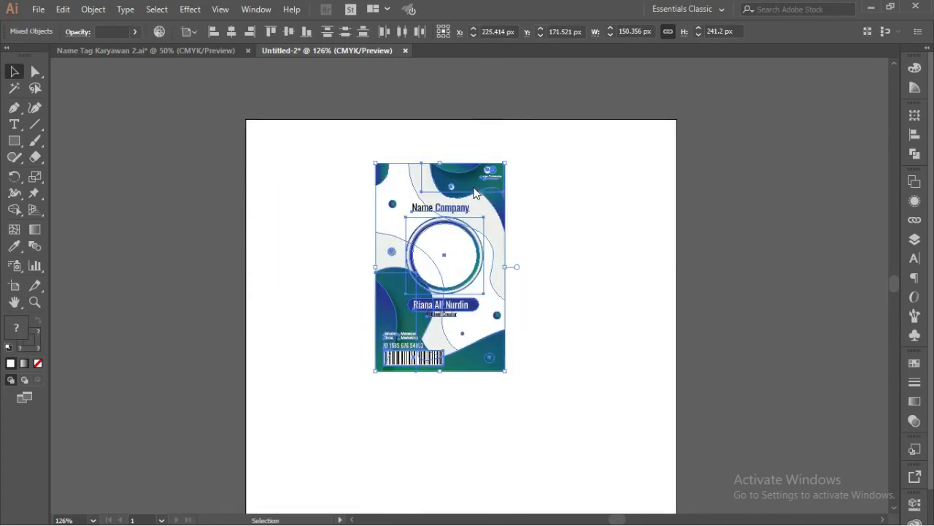
{"action": "right_click", "coordinate": [473, 188]}
{"action": "left_click", "coordinate": [523, 269]}
{"action": "left_click", "coordinate": [463, 99]}
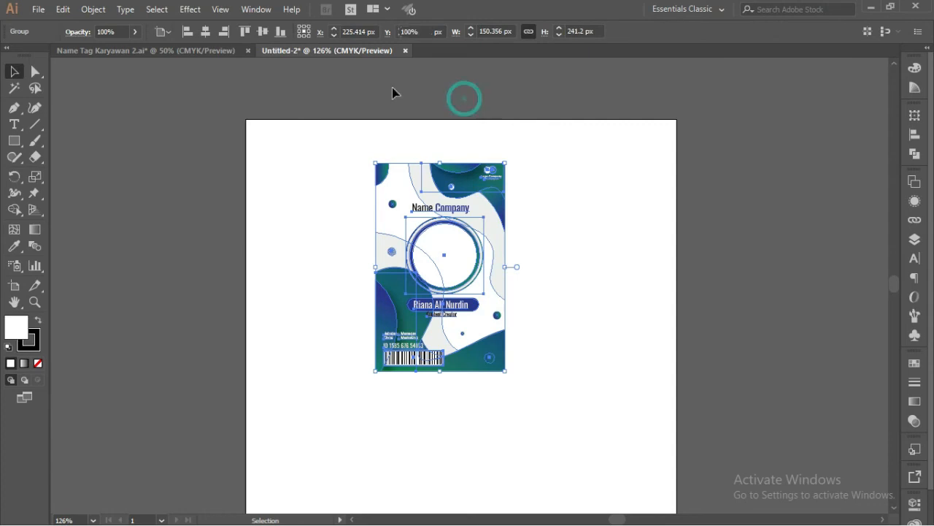
Fit Artboard 1 to the card's artwork and ungroup the card.
{"action": "left_click", "coordinate": [14, 285]}
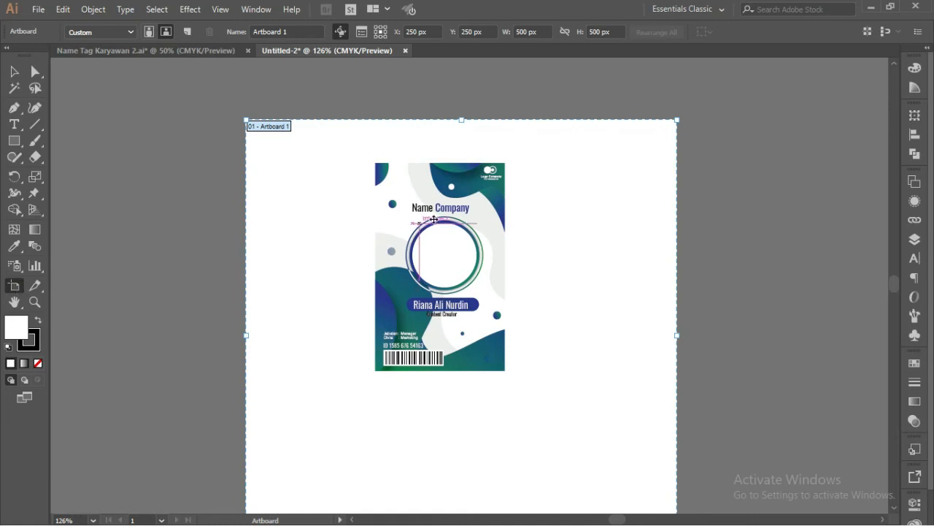
{"action": "left_click", "coordinate": [384, 167]}
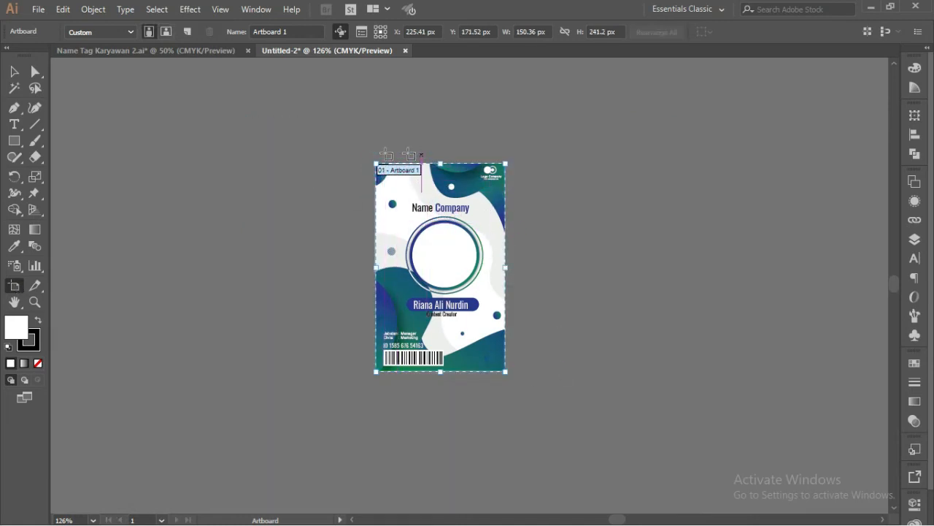
{"action": "left_click", "coordinate": [13, 71]}
{"action": "left_click", "coordinate": [404, 209]}
{"action": "right_click", "coordinate": [404, 210]}
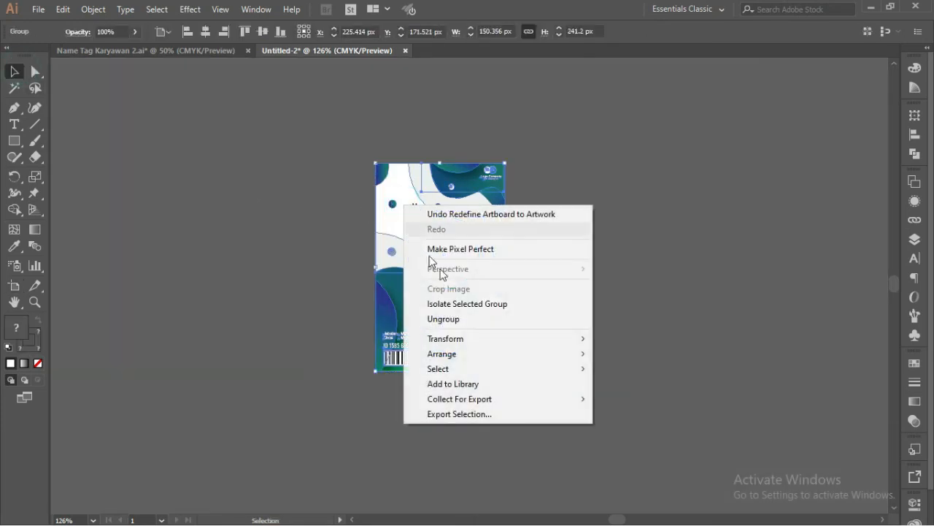
{"action": "left_click", "coordinate": [475, 317]}
{"action": "left_click", "coordinate": [565, 267]}
Test-move the white photo circle sideways to check that it is separate, and undo the move.
{"action": "mouse_move", "coordinate": [479, 250]}
{"action": "left_mouse_down"}
{"action": "mouse_move", "coordinate": [458, 247]}
{"action": "mouse_move", "coordinate": [494, 250]}
{"action": "left_mouse_up"}
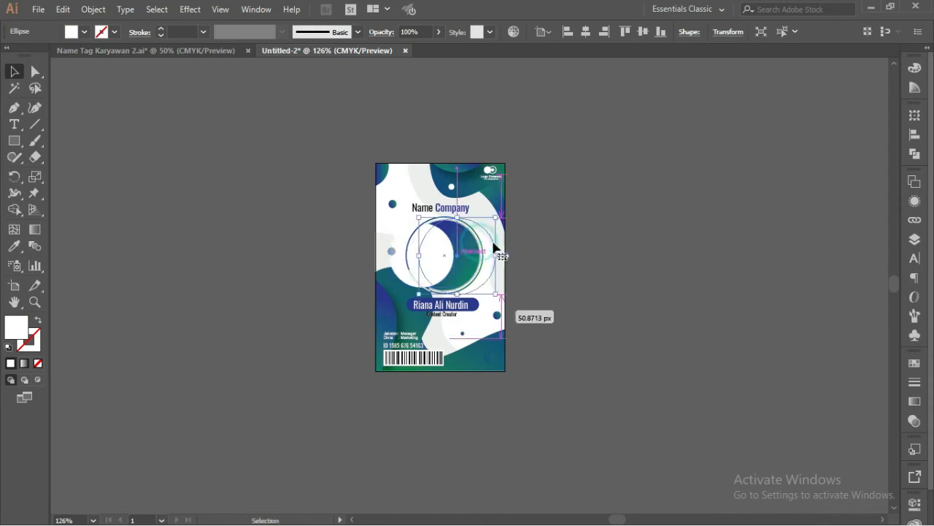
{"action": "key", "text": "ctrl+z"}
{"action": "left_click", "coordinate": [545, 256]}
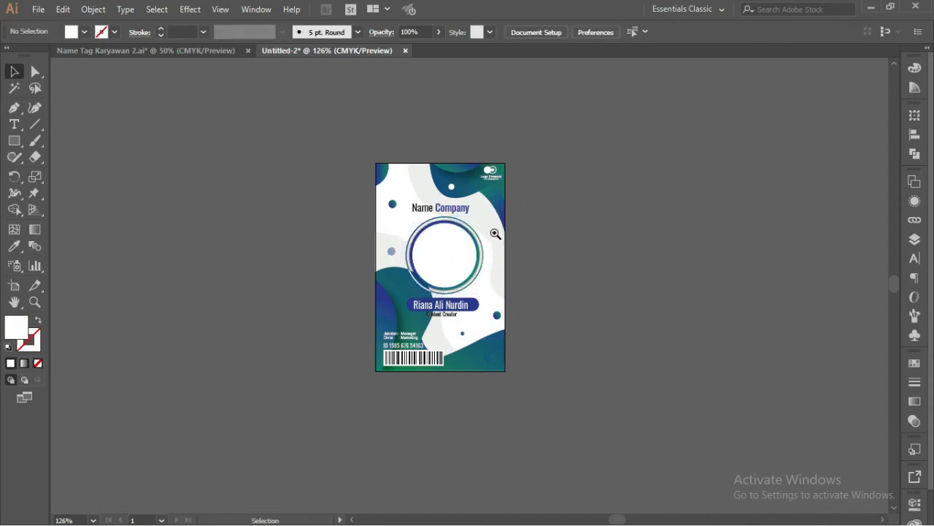
Export the card as the Photoshop PSD Untitled-2 to the Pictures folder, using artboards with range 1.
{"action": "key", "text": "z"}
{"action": "left_click_drag", "start_coordinate": [336, 138], "coordinate": [597, 365]}
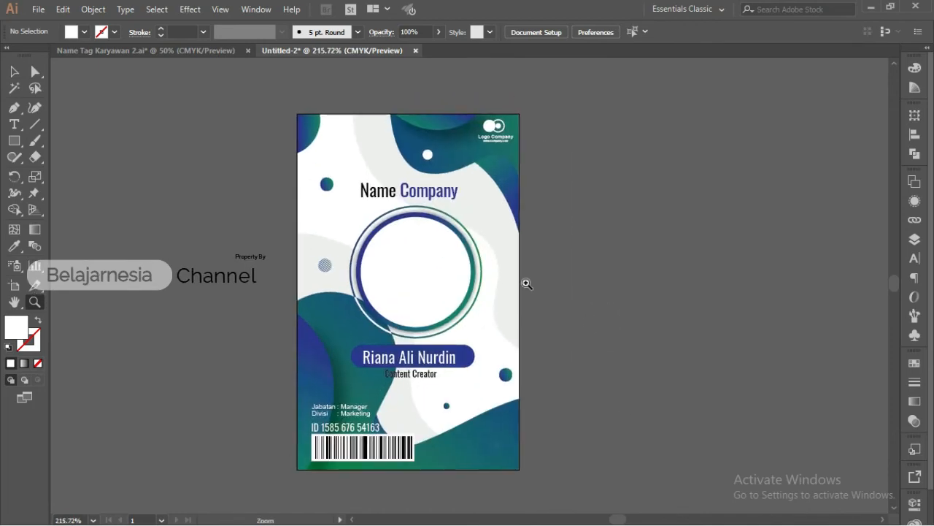
{"action": "left_click", "coordinate": [38, 9]}
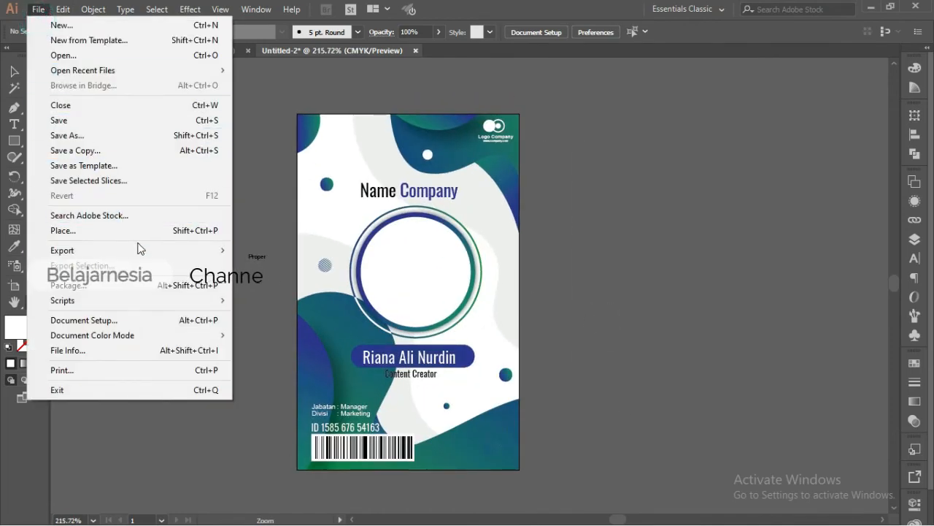
{"action": "left_click", "coordinate": [138, 250]}
{"action": "left_click", "coordinate": [263, 265]}
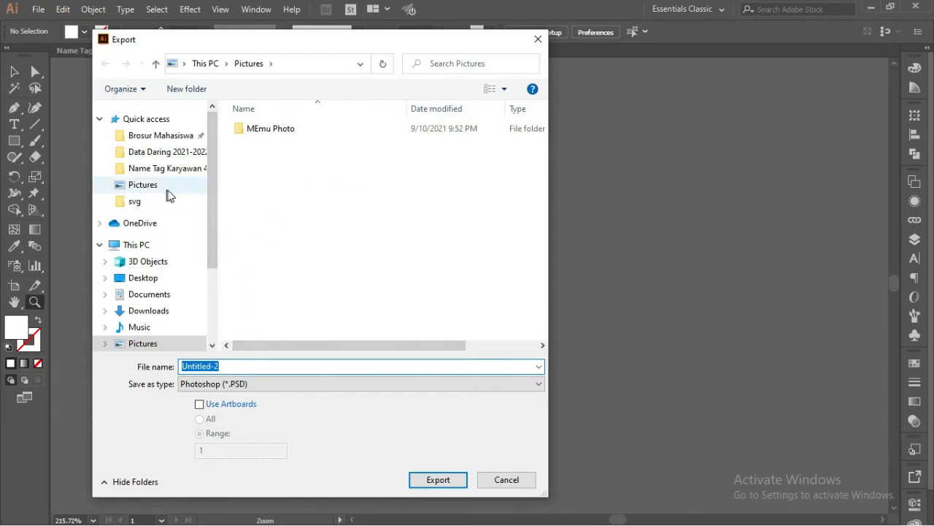
{"action": "left_click", "coordinate": [151, 343]}
{"action": "left_click", "coordinate": [225, 404]}
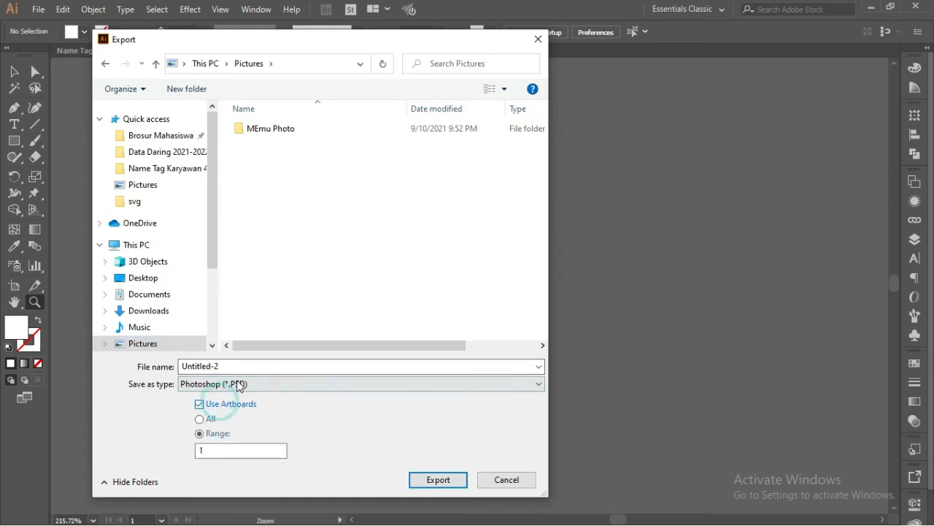
{"action": "double_click", "coordinate": [231, 451]}
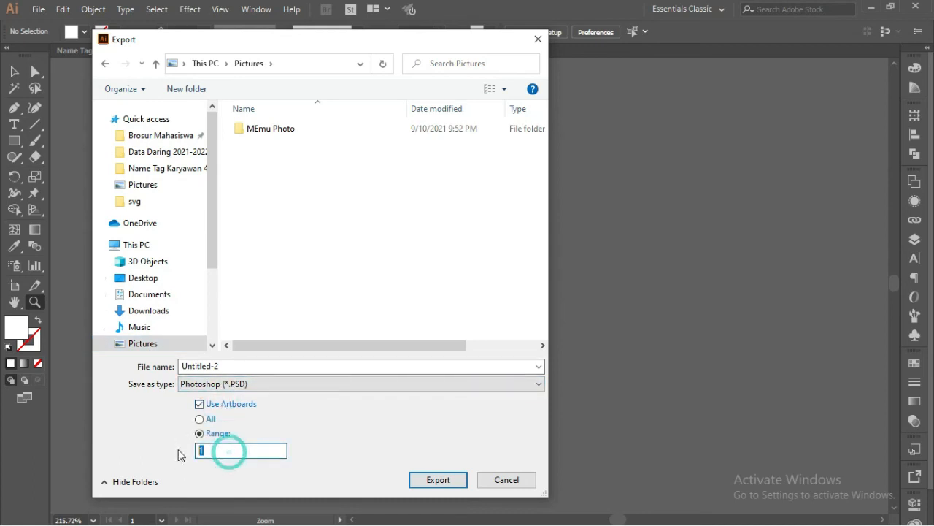
{"action": "left_click", "coordinate": [438, 480]}
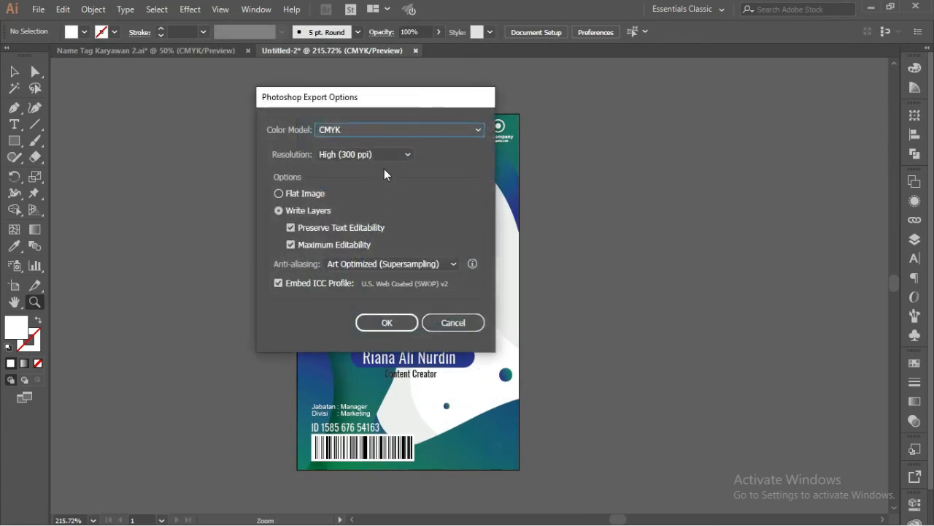
Turn off ICC profile embedding and run the PSD export in CMYK at High (300 ppi) with Write Layers.
{"action": "left_click", "coordinate": [310, 283]}
{"action": "left_click", "coordinate": [388, 325]}
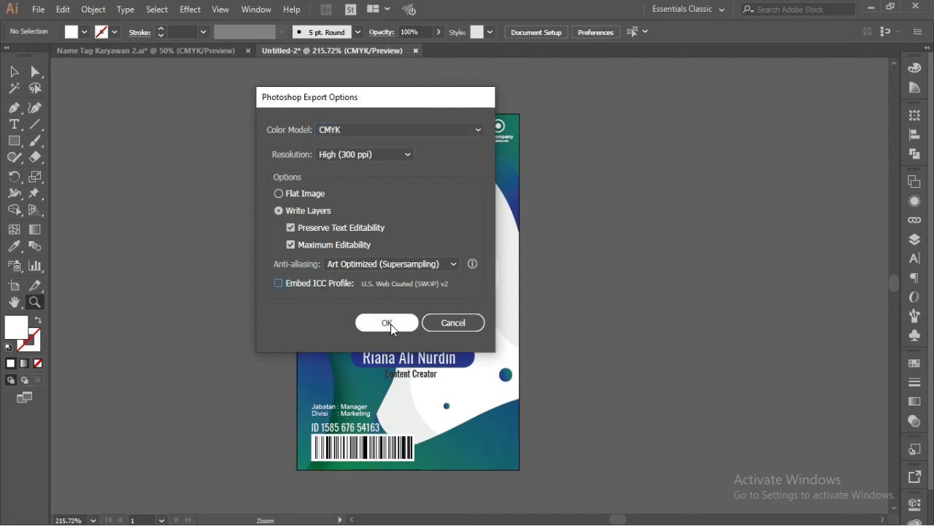
{"action": "left_click", "coordinate": [390, 324]}
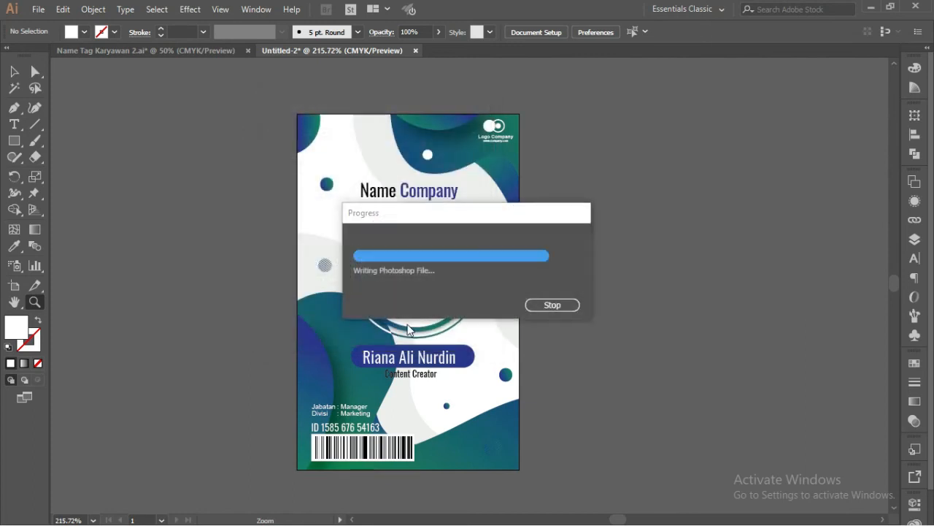
Open Untitled-2-01 from the Pictures folder in Photoshop and compare it with Name Tag Karyawan 2-02.psd.
{"action": "key", "text": "alt+Tab"}
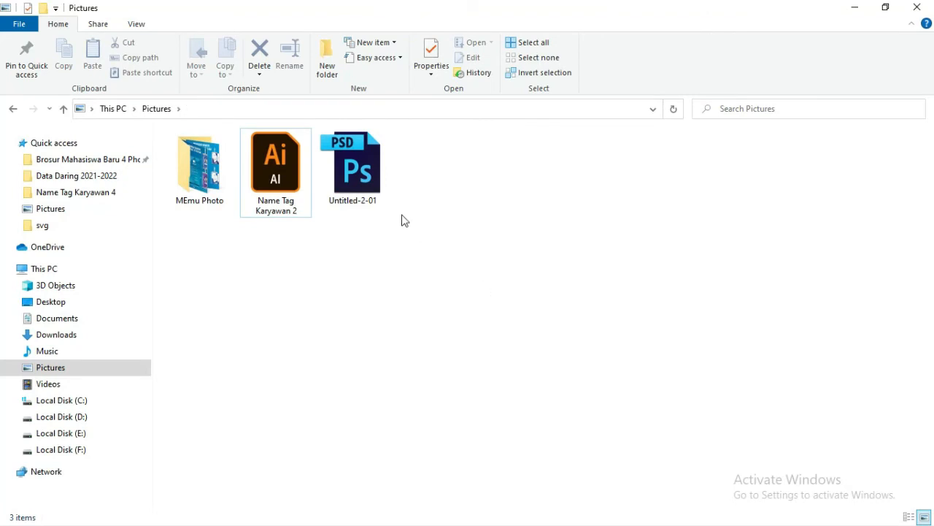
{"action": "double_click", "coordinate": [367, 191]}
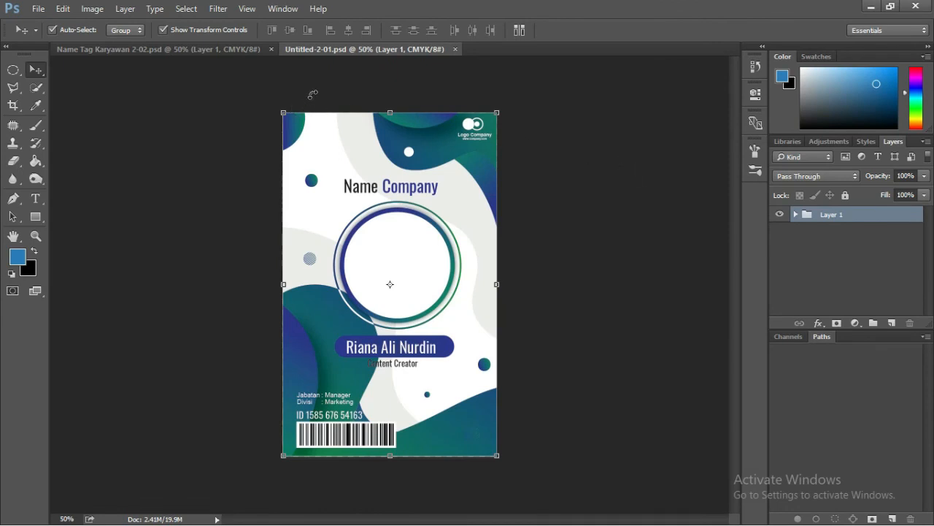
{"action": "left_click", "coordinate": [191, 50]}
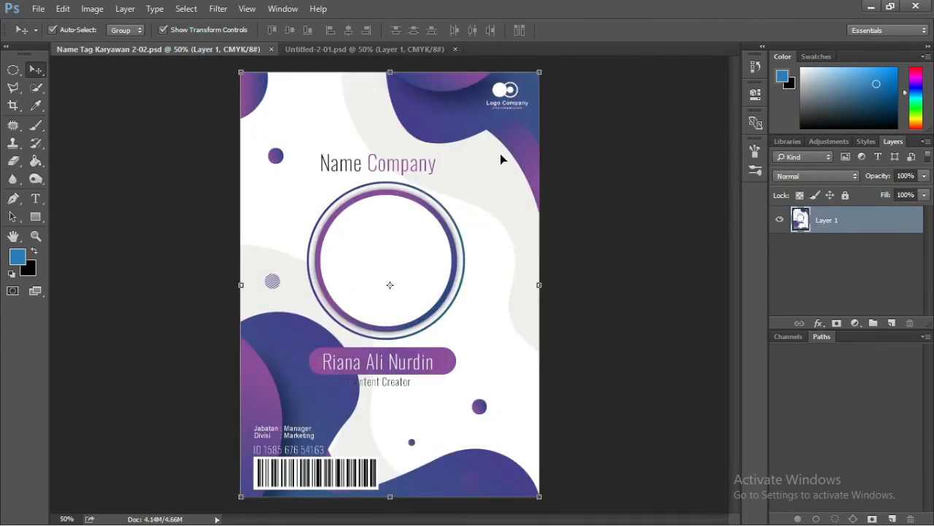
{"action": "left_click", "coordinate": [345, 50]}
Expand the Layer 1 group of Untitled-2-01.psd and look through its exported layers.
{"action": "left_click", "coordinate": [796, 215]}
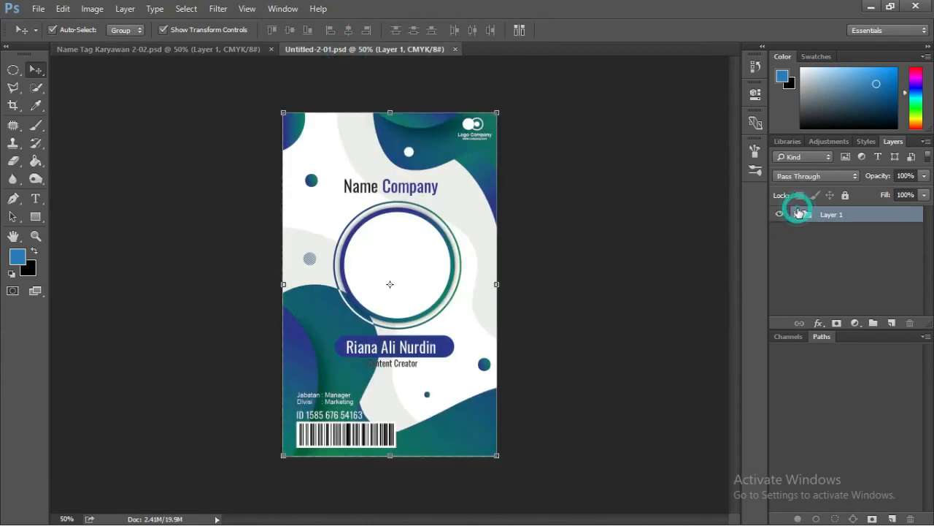
{"action": "scroll", "coordinate": [835, 256], "scroll_direction": "down", "scroll_amount": 6}
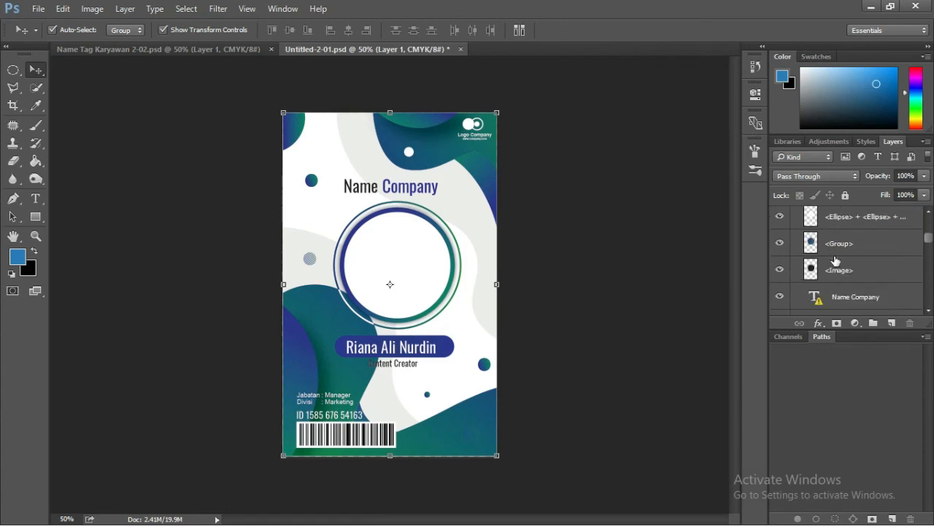
{"action": "scroll", "coordinate": [834, 261], "scroll_direction": "down", "scroll_amount": 8}
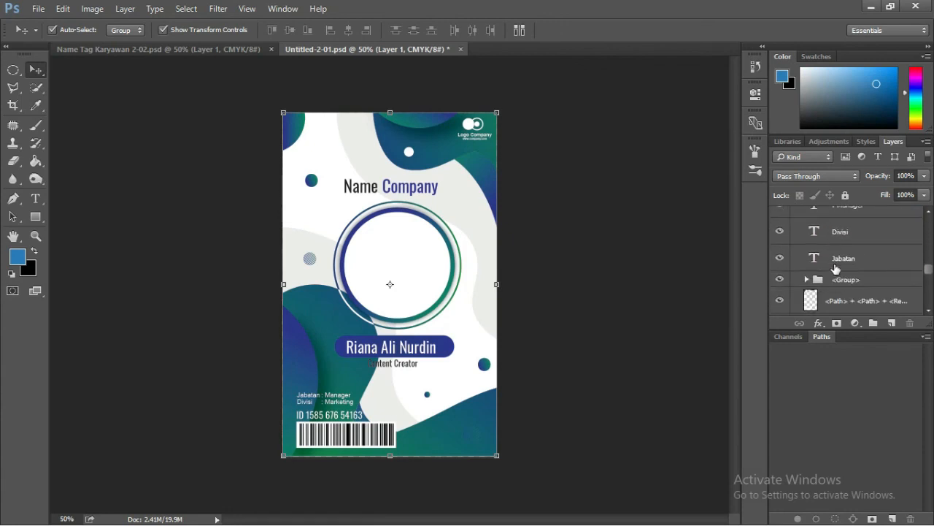
Check the editability of the Divisi and Jabatan text layers by selecting their text.
{"action": "scroll", "coordinate": [836, 269], "scroll_direction": "up", "scroll_amount": 1}
{"action": "double_click", "coordinate": [814, 231]}
{"action": "double_click", "coordinate": [815, 257]}
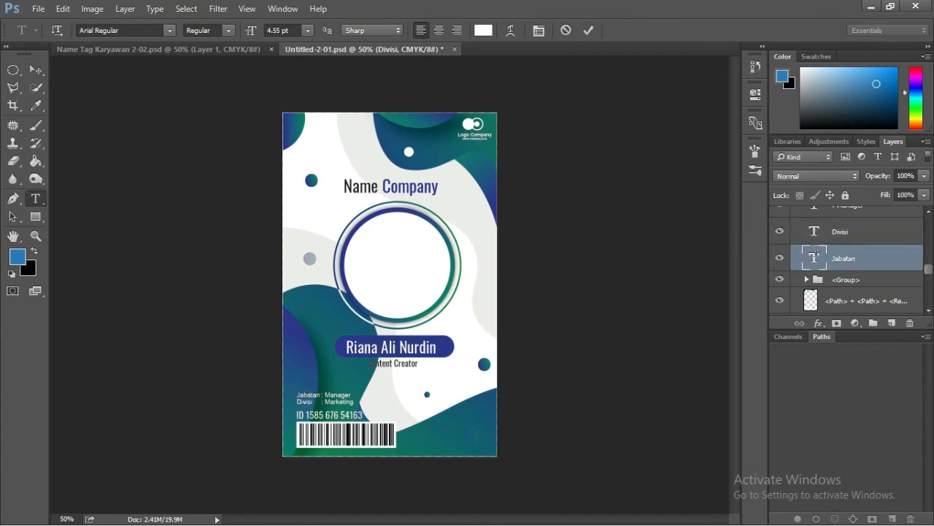
{"action": "scroll", "coordinate": [816, 259], "scroll_direction": "down", "scroll_amount": 1}
{"action": "scroll", "coordinate": [818, 271], "scroll_direction": "down", "scroll_amount": 5}
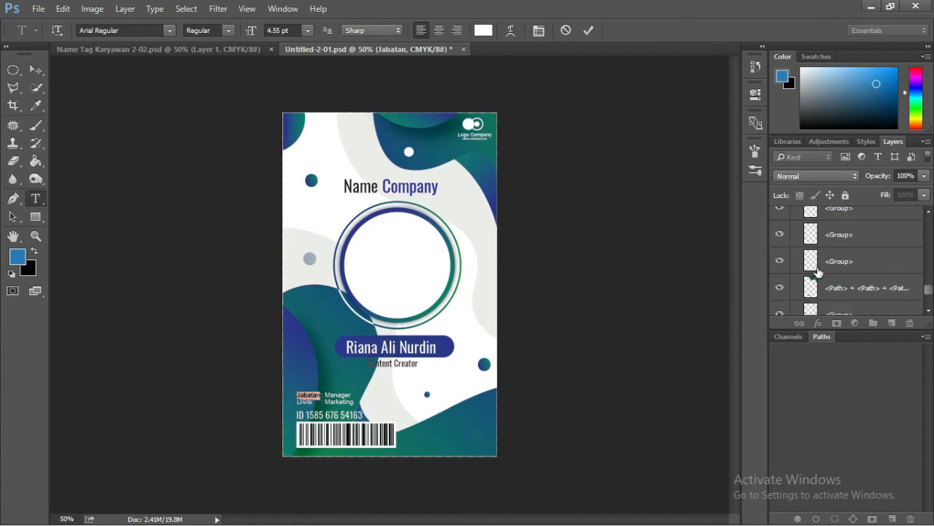
Toggle the visibility of the lowest <Image> layer and look back through the stack up to the Layer 1 group.
{"action": "left_click", "coordinate": [779, 277]}
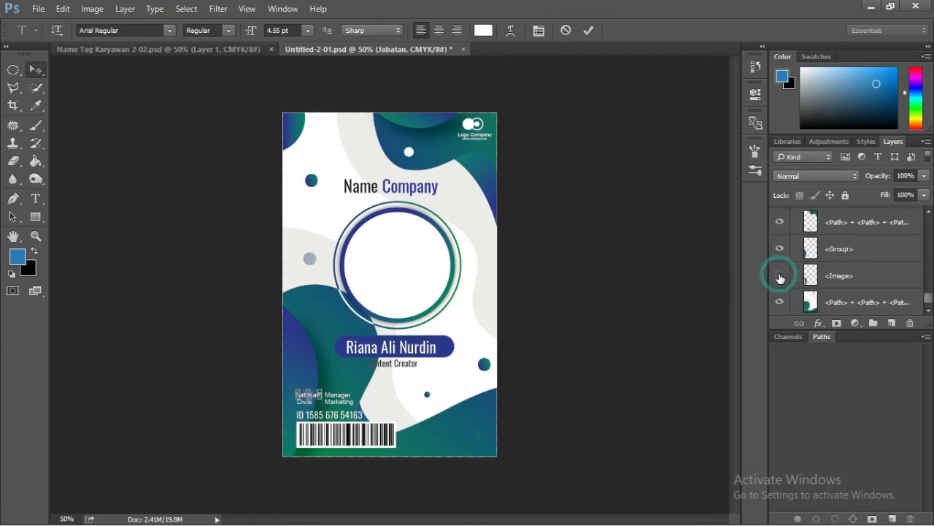
{"action": "key", "text": "v"}
{"action": "scroll", "coordinate": [823, 284], "scroll_direction": "up", "scroll_amount": 3}
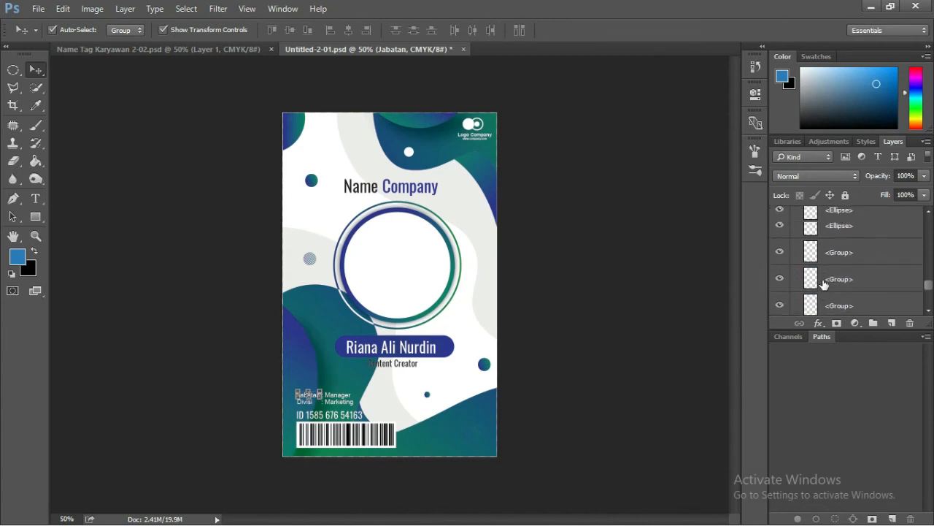
{"action": "scroll", "coordinate": [823, 284], "scroll_direction": "up", "scroll_amount": 4}
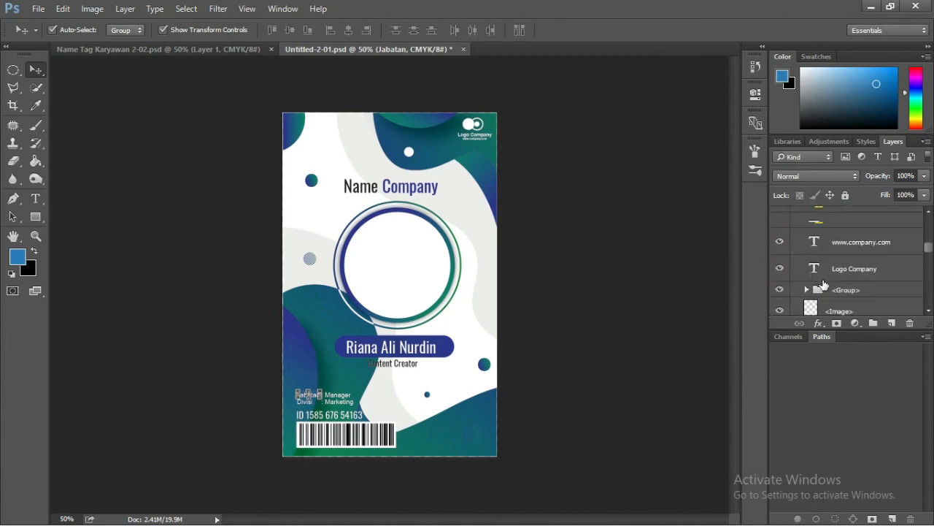
{"action": "scroll", "coordinate": [810, 257], "scroll_direction": "up", "scroll_amount": 3}
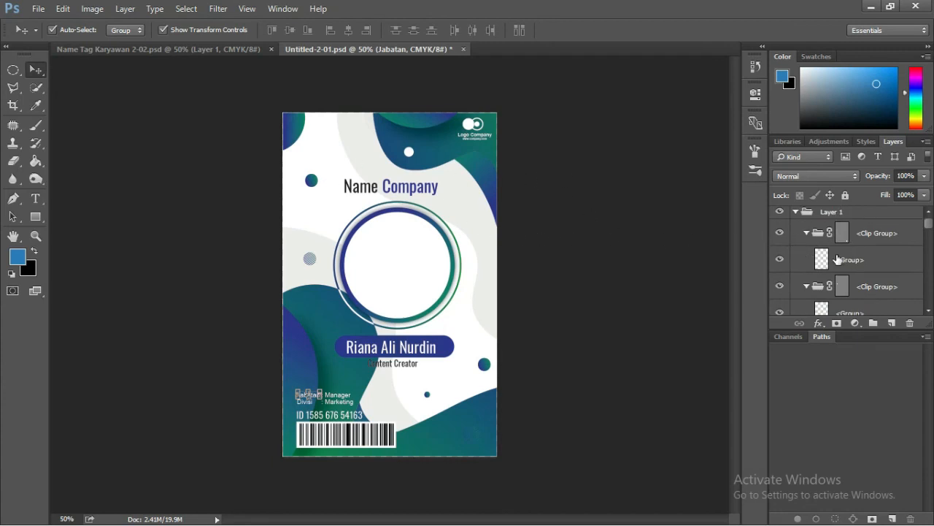
{"action": "scroll", "coordinate": [837, 259], "scroll_direction": "up", "scroll_amount": 1}
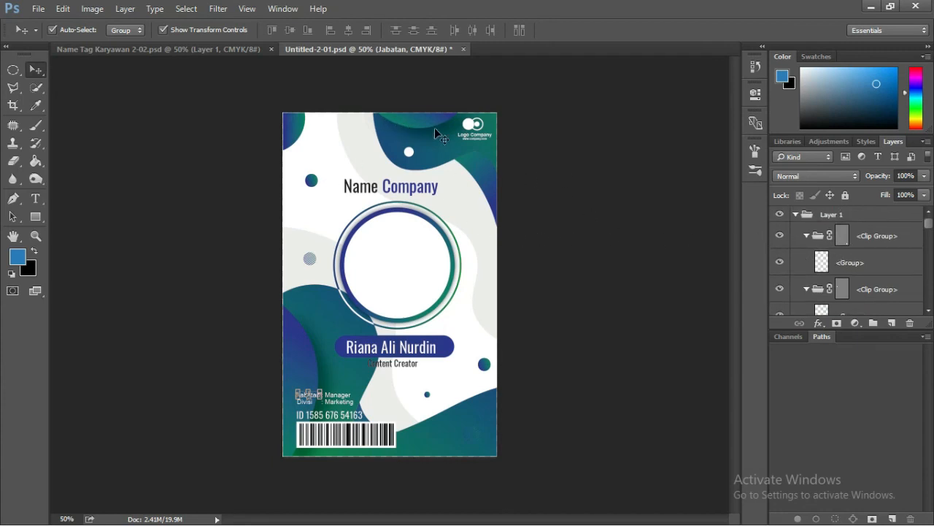
Shift the whole Layer 1 group slightly down the canvas and move it back to its original position.
{"action": "left_click", "coordinate": [552, 217]}
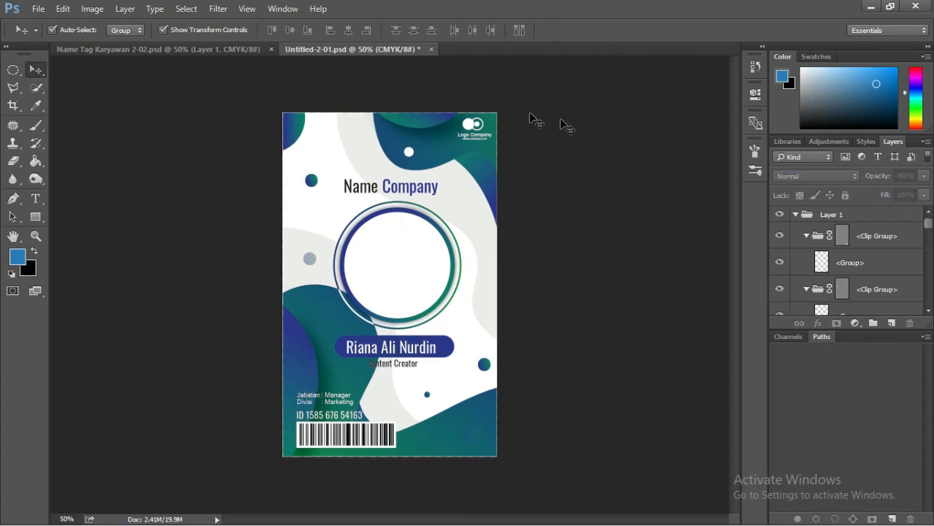
{"action": "left_click", "coordinate": [443, 147]}
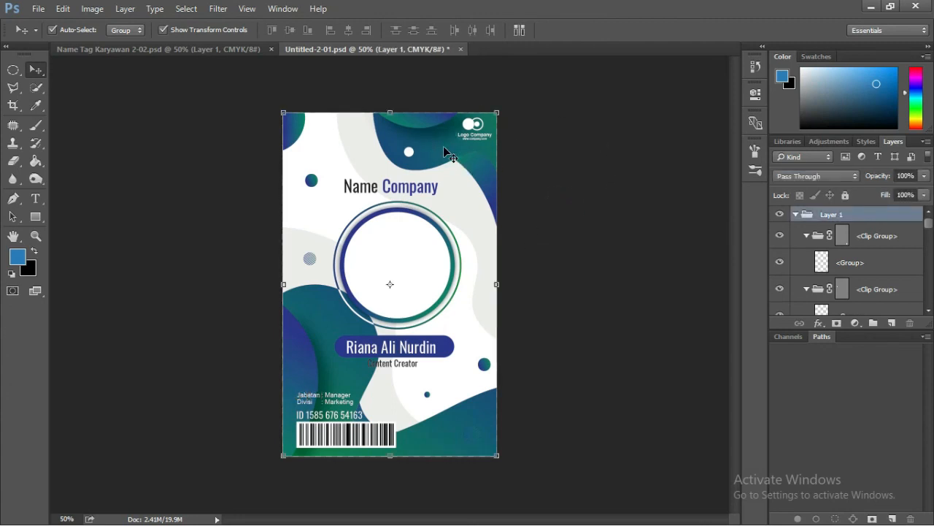
{"action": "left_click_drag", "start_coordinate": [438, 152], "coordinate": [440, 159]}
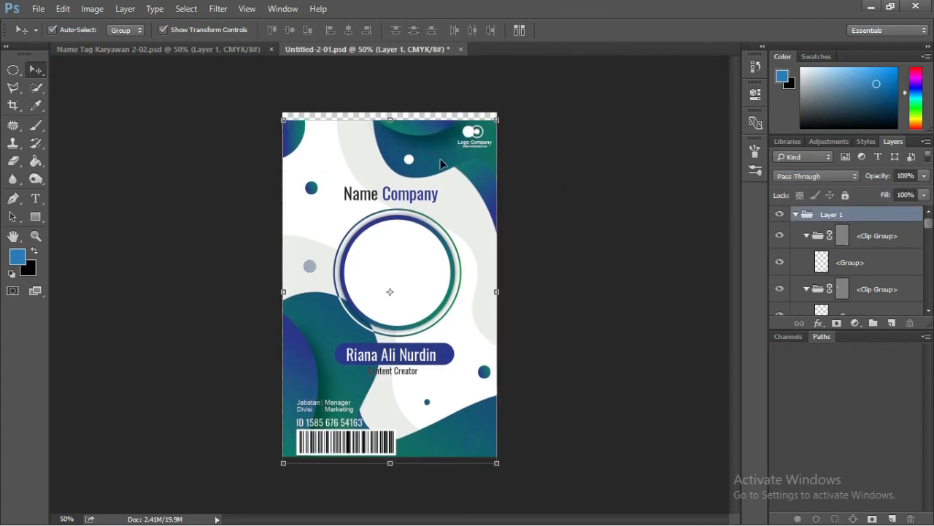
{"action": "key", "text": "shift+Up"}
{"action": "key", "text": "shift+Up"}
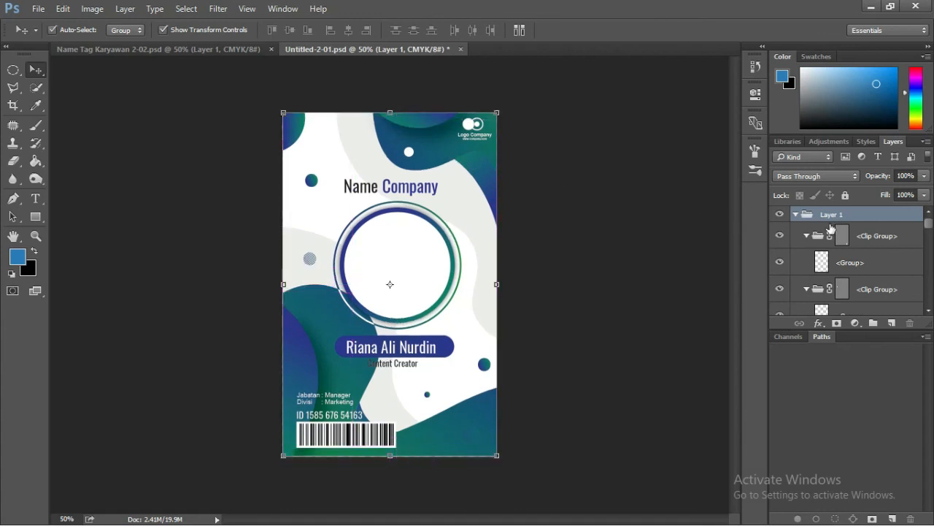
Ungroup the Layer 1 group so its exported layers stand on their own.
{"action": "right_click", "coordinate": [830, 219]}
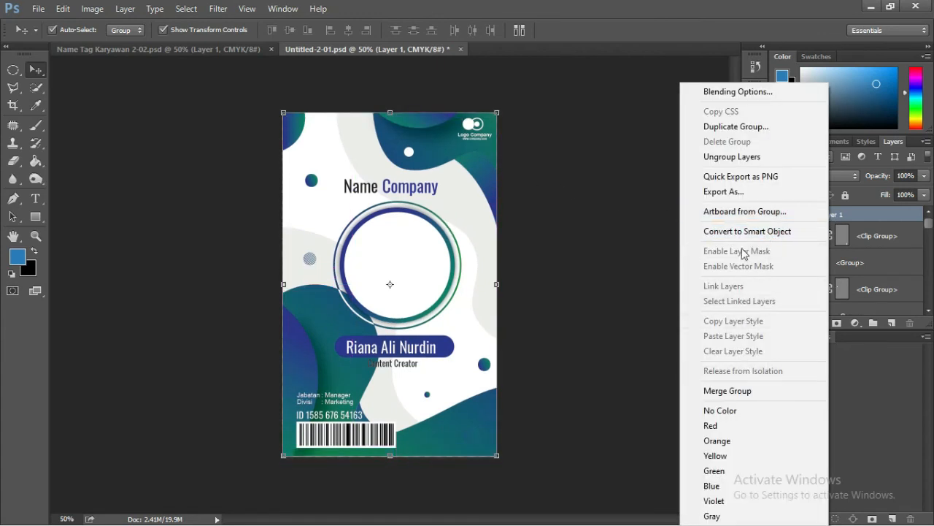
{"action": "left_click", "coordinate": [734, 159]}
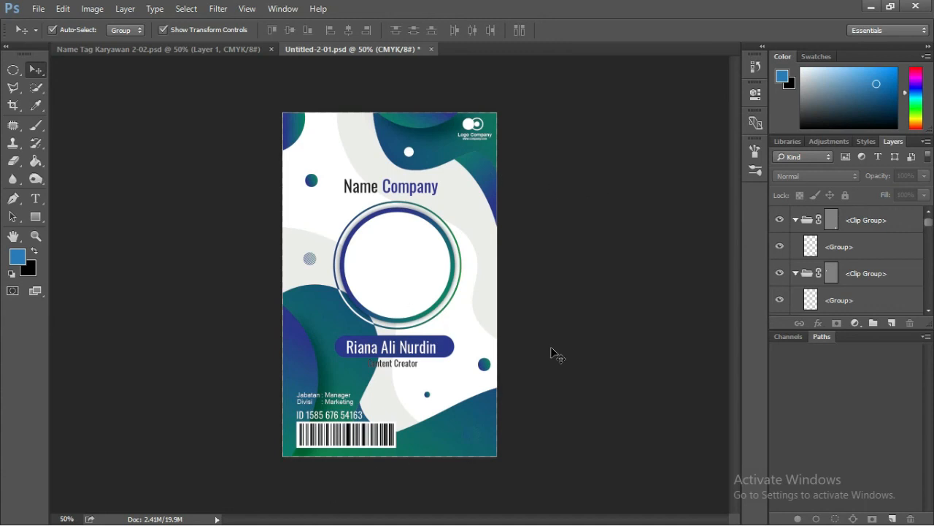
Switch to Illustrator and bring up the Photoshop export options for Untitled-2, using artboards with range 1.
{"action": "key", "text": "alt+Tab"}
{"action": "key", "text": "alt+Tab"}
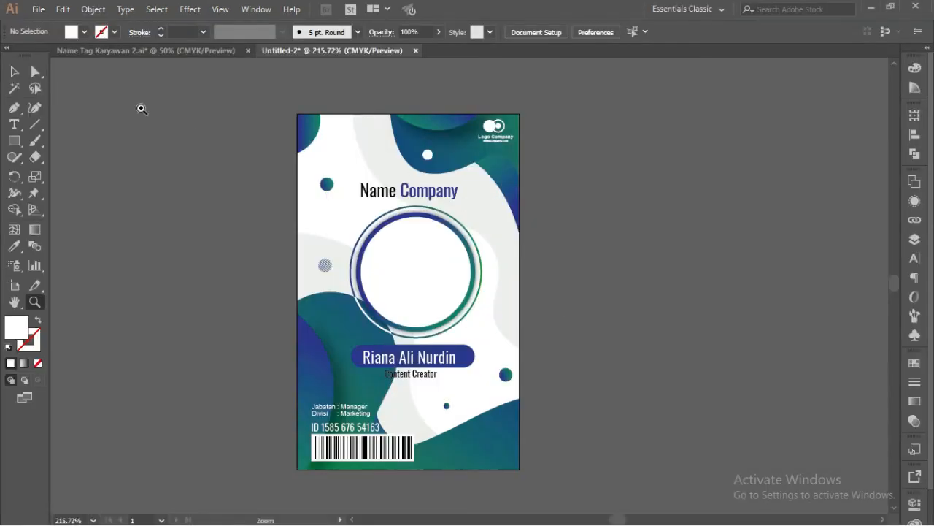
{"action": "left_click", "coordinate": [41, 10]}
{"action": "left_click", "coordinate": [115, 252]}
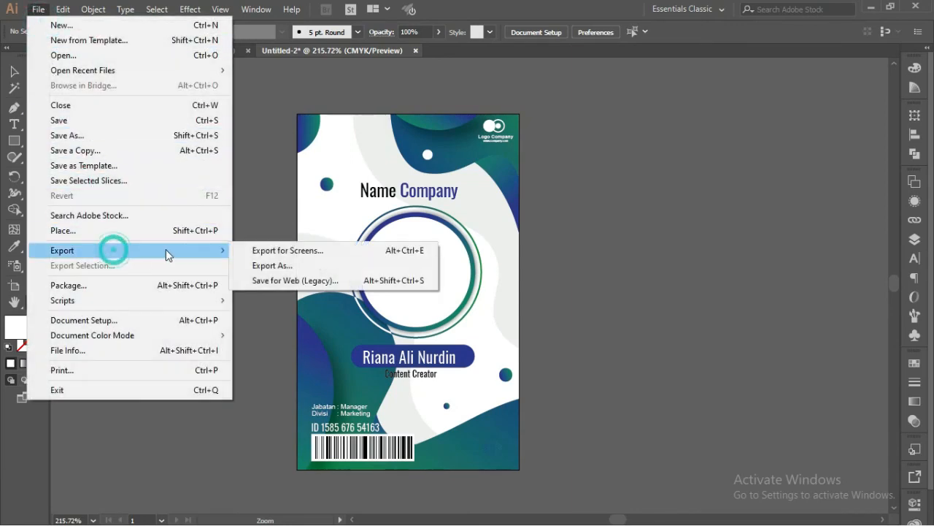
{"action": "left_click", "coordinate": [261, 265]}
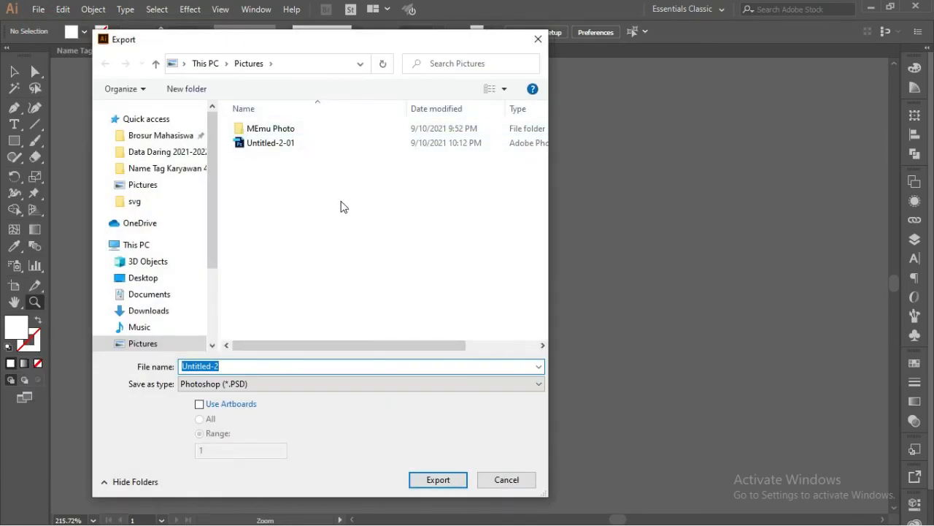
{"action": "left_click", "coordinate": [223, 405]}
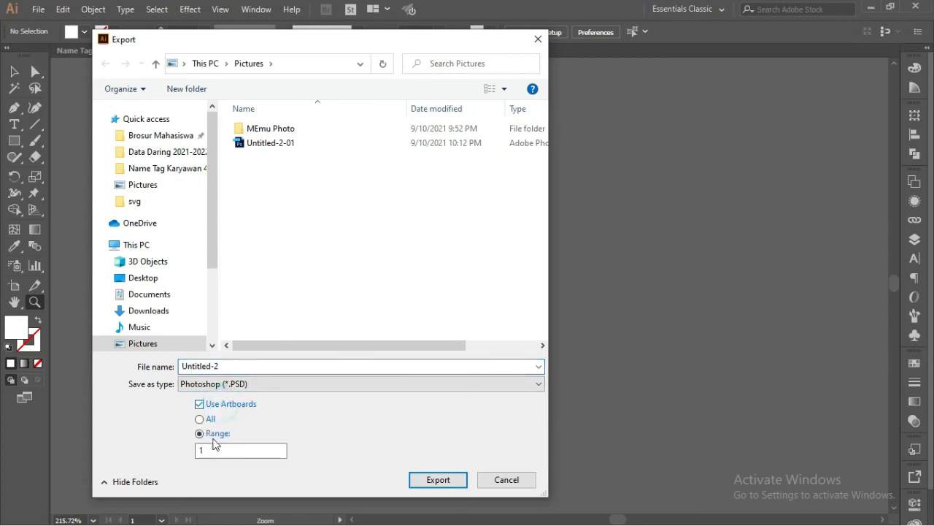
{"action": "left_click", "coordinate": [444, 482]}
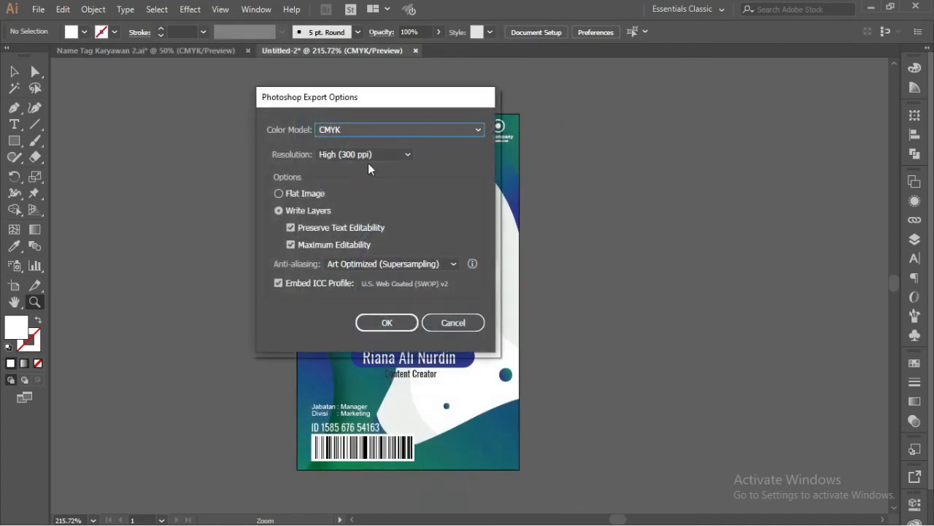
Review the available resolutions and remaining Photoshop export options, and leave without exporting.
{"action": "left_click", "coordinate": [354, 155]}
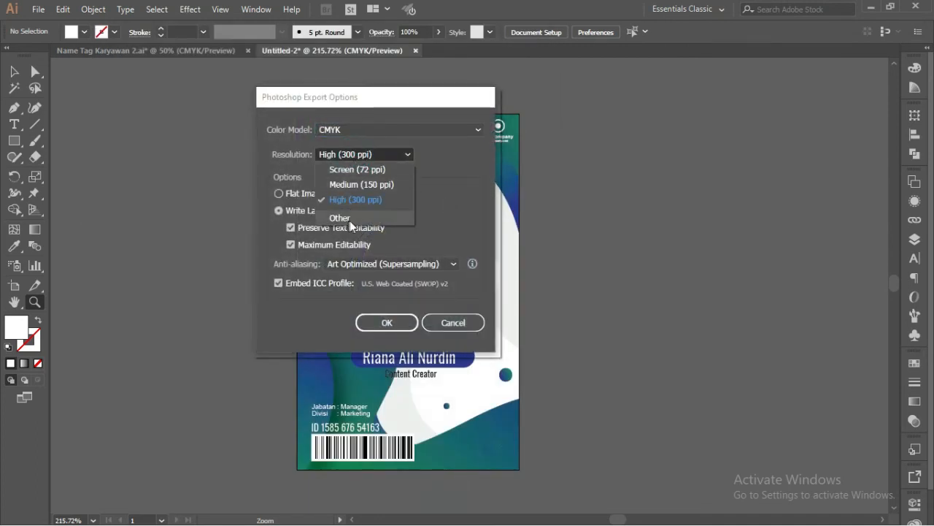
{"action": "left_click", "coordinate": [422, 198]}
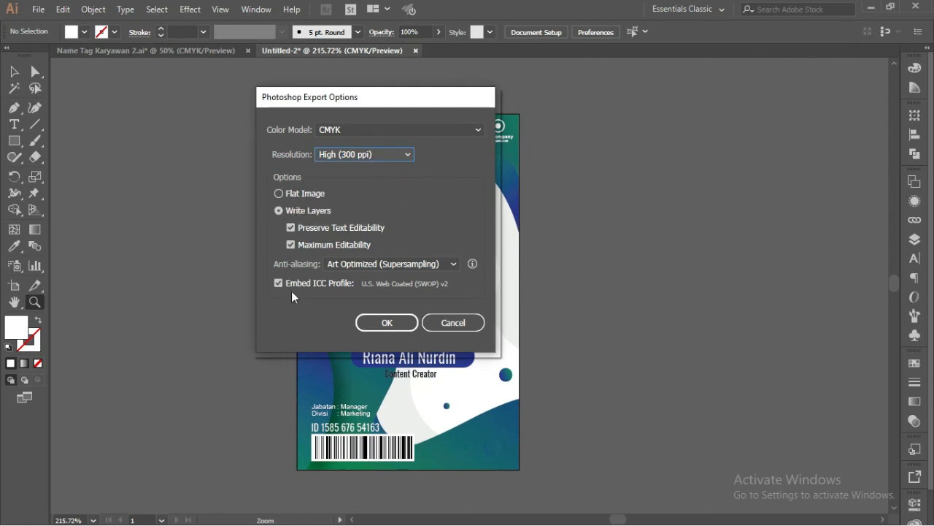
{"action": "left_click", "coordinate": [450, 321]}
Switch to the Pictures folder in File Explorer to view the exported Untitled-2-01 file.
{"action": "key", "text": "alt+Tab"}
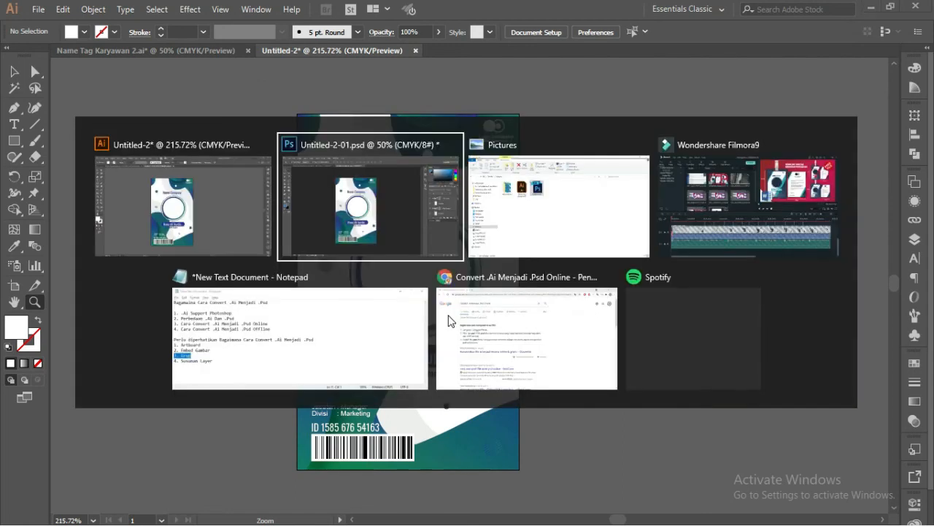
{"action": "key", "text": "Tab"}
{"action": "left_click", "coordinate": [438, 256]}
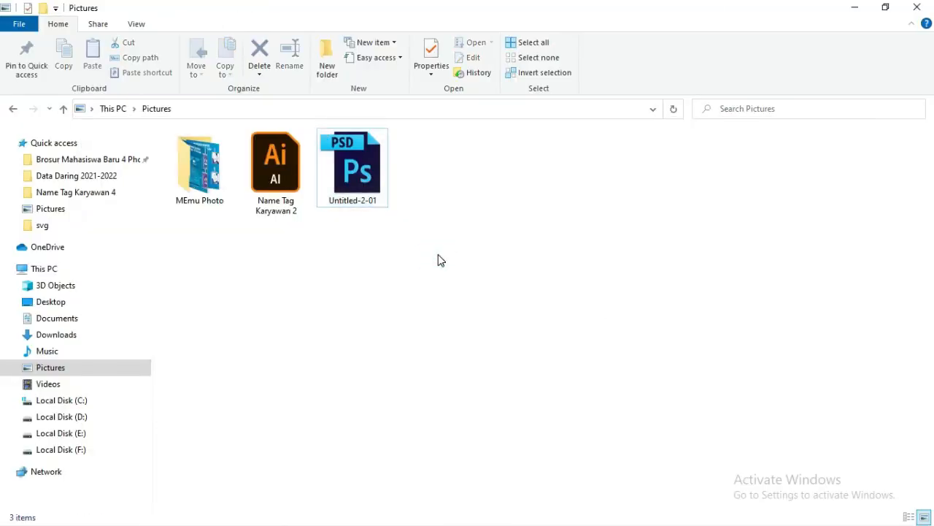